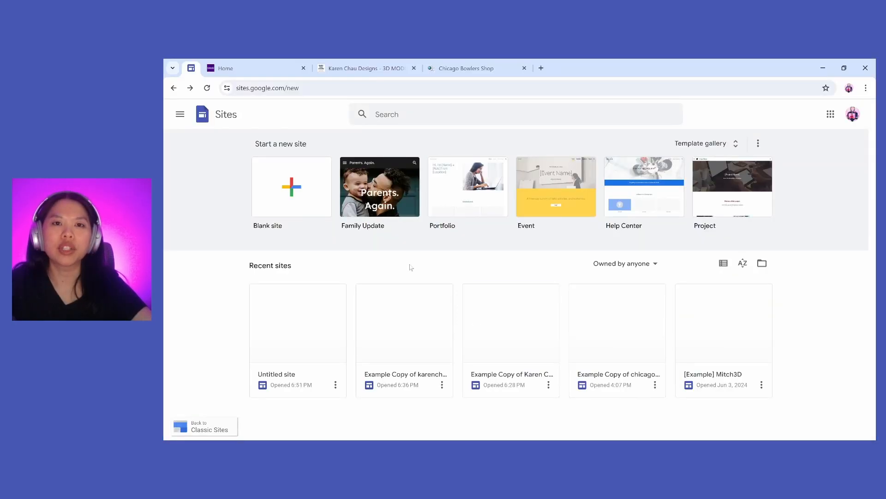
# - Switch to the Mitch3D example site and review its home page from the welcome banner down to the footer
pyautogui.click(248, 66)
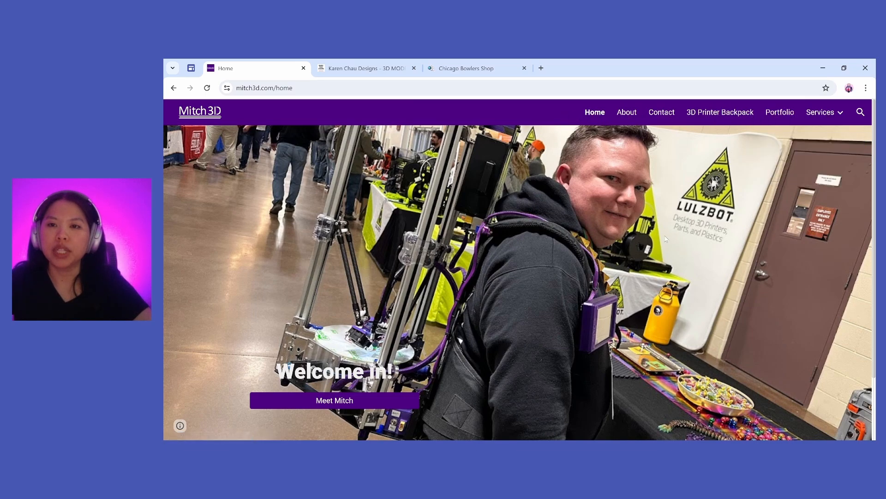
pyautogui.scroll(-3, 633, 238)
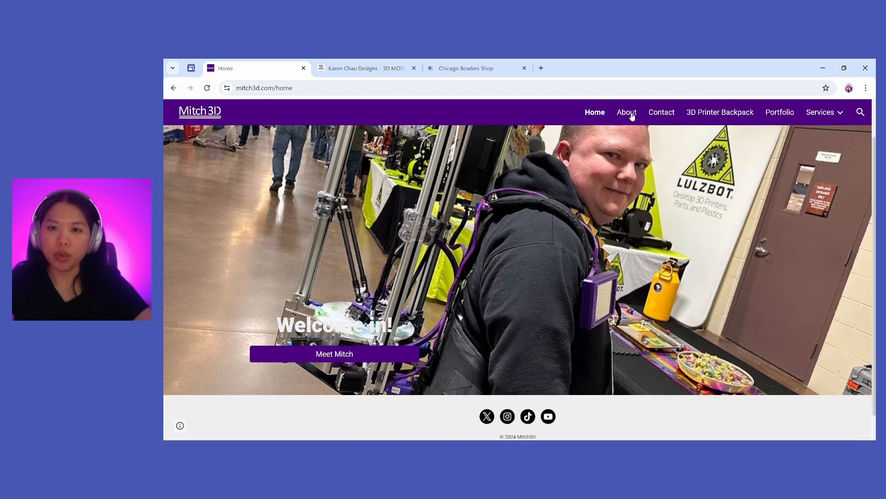
pyautogui.scroll(3, 615, 290)
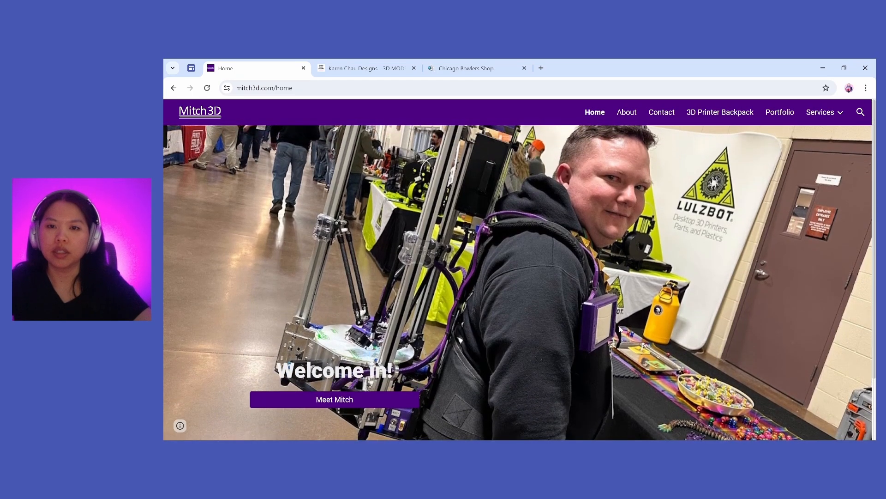
pyautogui.scroll(-2, 620, 329)
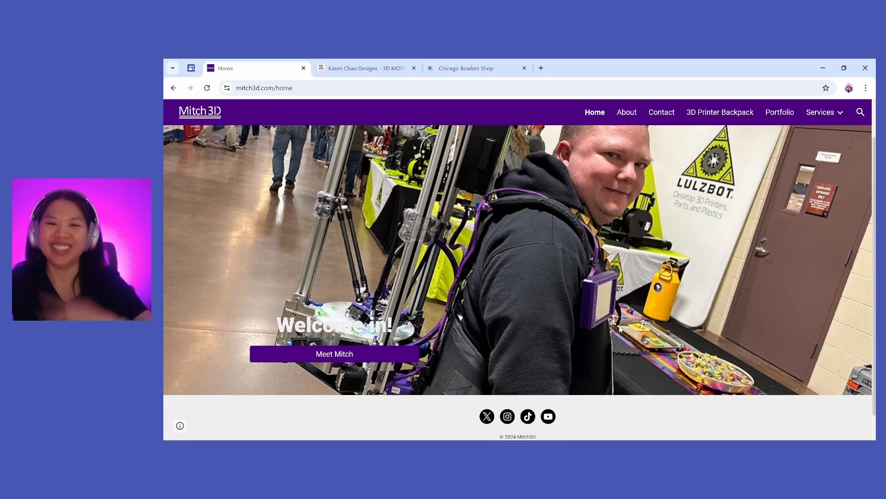
pyautogui.scroll(-1, 620, 329)
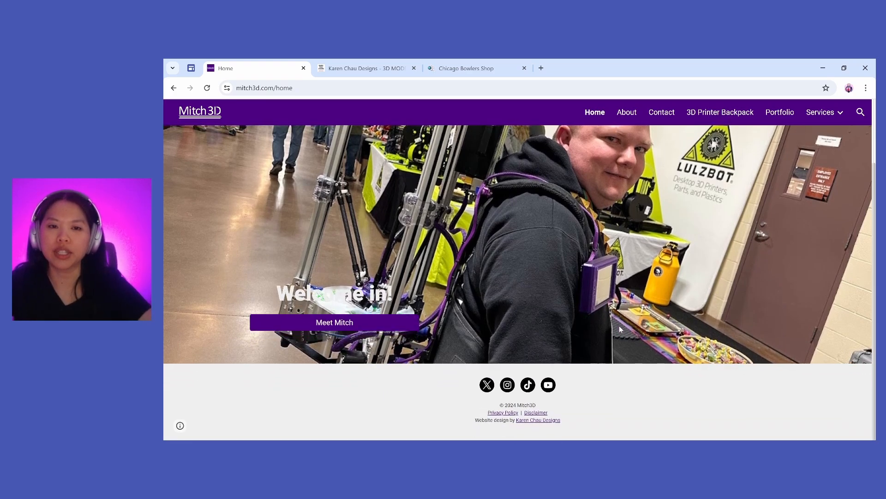
pyautogui.scroll(2, 620, 329)
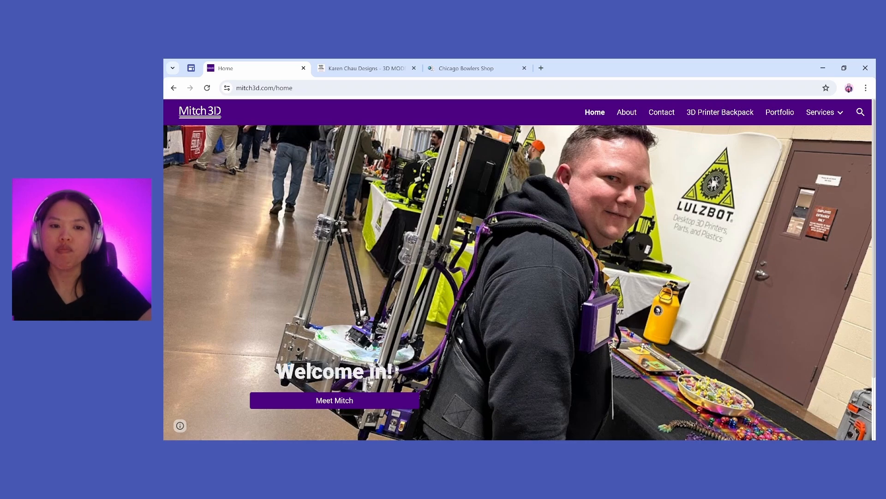
# - Follow the home page's welcome banner link to the About page and review its introduction and Rapid Prototyping section
pyautogui.click(367, 402)
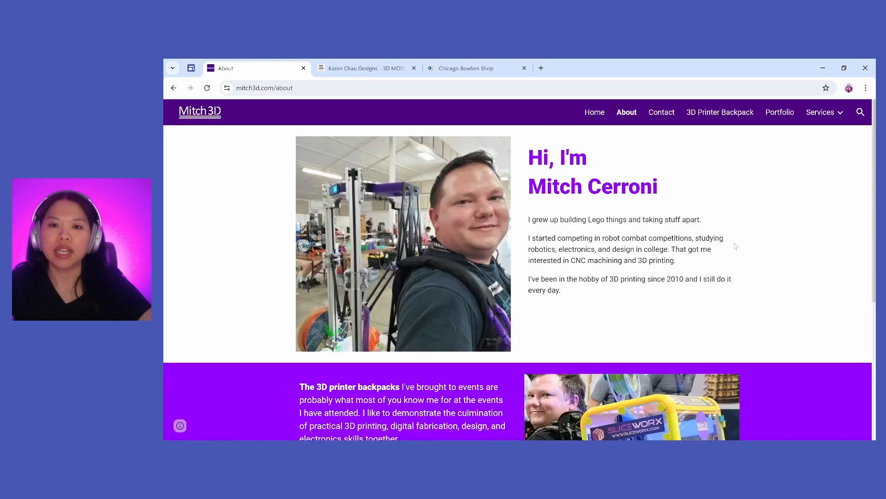
pyautogui.scroll(-2, 739, 247)
pyautogui.scroll(-3, 735, 246)
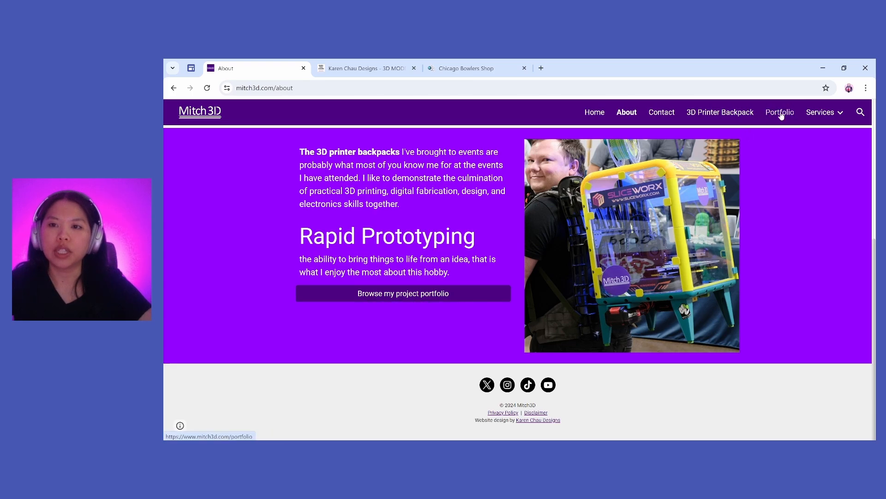
# - Follow the About page's project portfolio link and examine the Portfolio page's project layout, social media section and footer
pyautogui.click(382, 298)
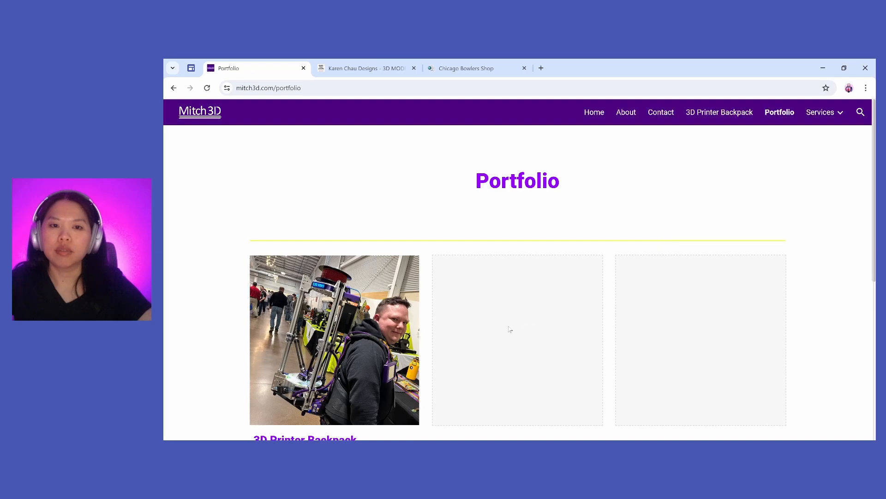
pyautogui.scroll(-1, 556, 247)
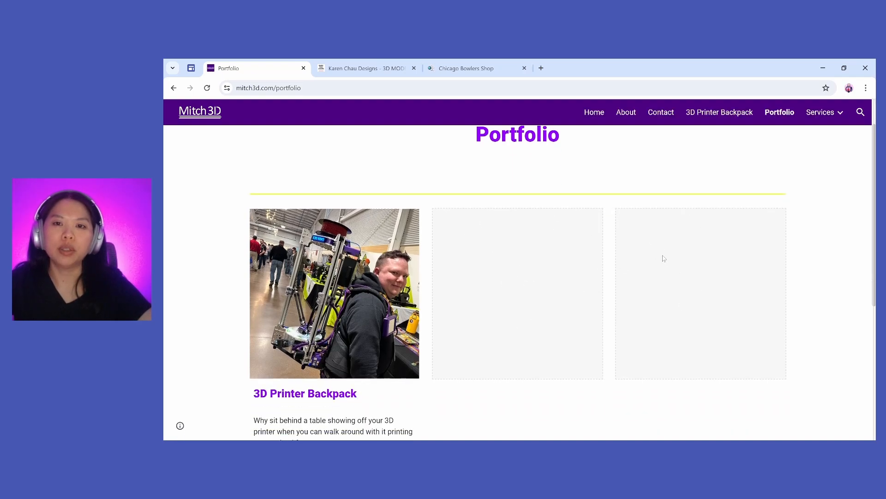
pyautogui.scroll(-4, 667, 278)
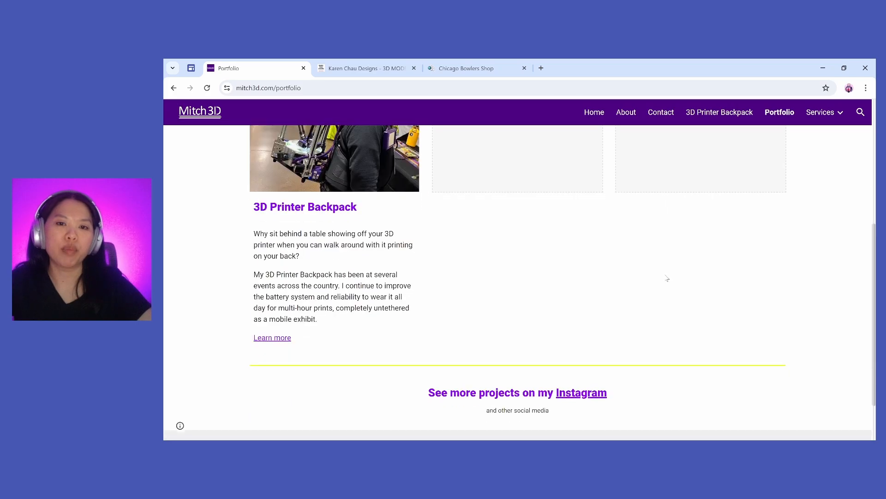
pyautogui.scroll(-1, 667, 279)
pyautogui.scroll(4, 667, 278)
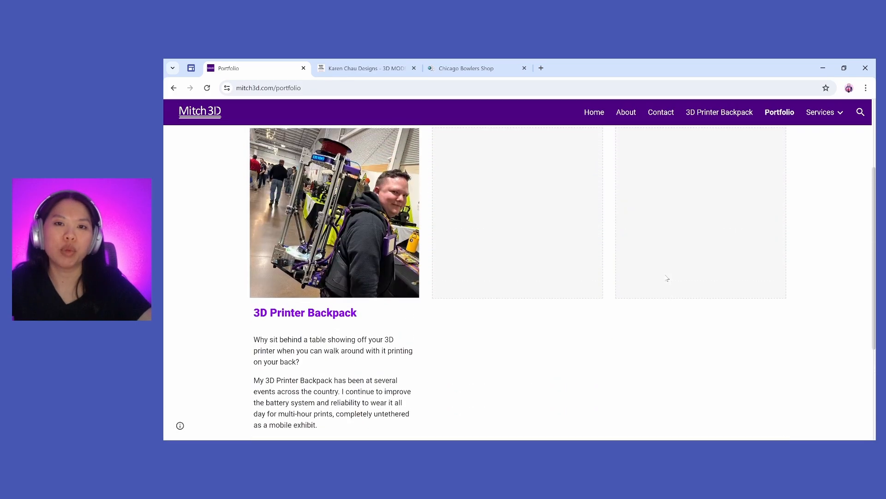
pyautogui.scroll(3, 667, 279)
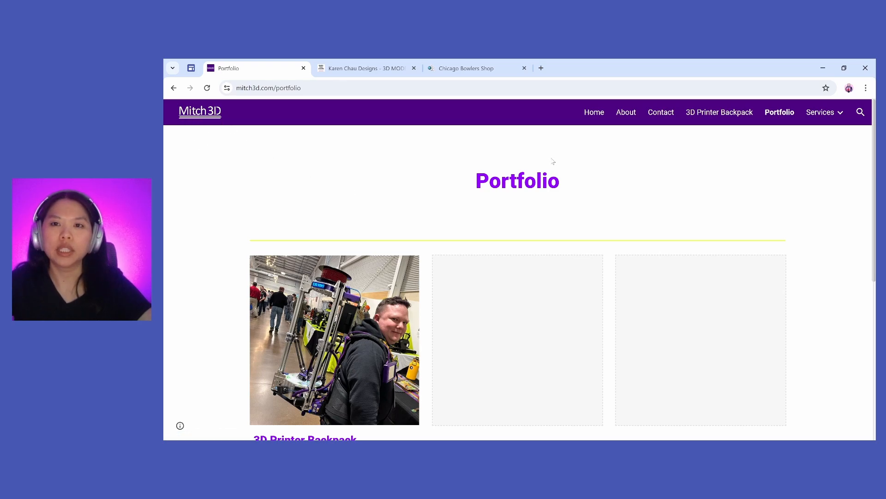
pyautogui.scroll(-1, 517, 196)
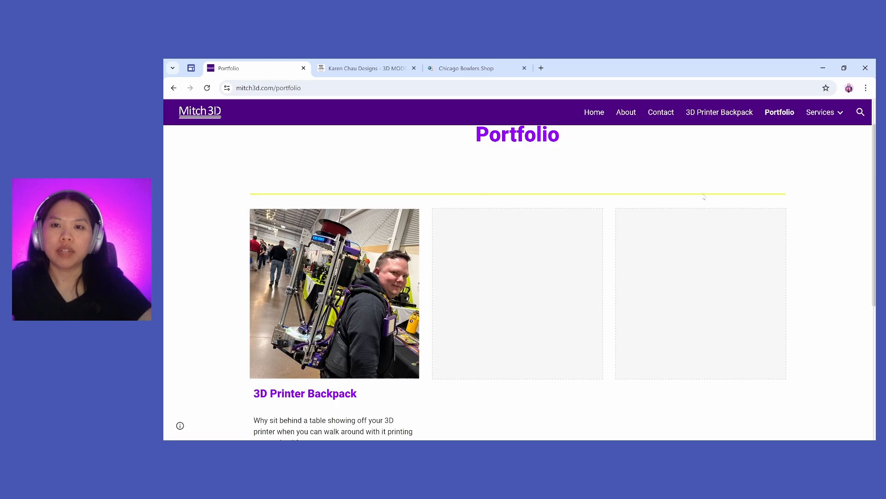
pyautogui.scroll(-5, 787, 212)
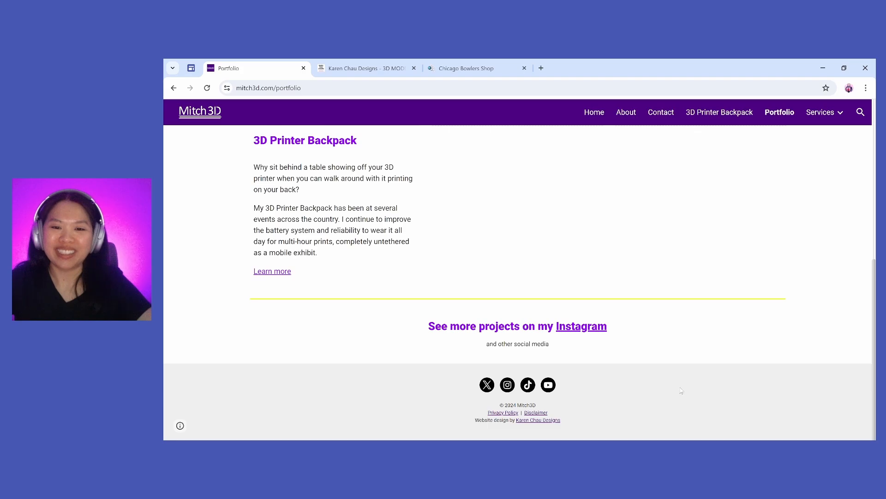
pyautogui.scroll(6, 681, 391)
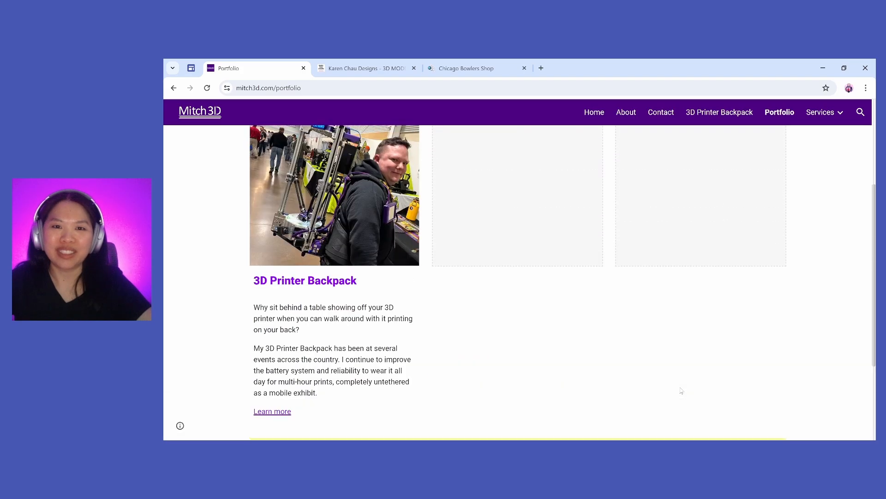
pyautogui.scroll(-4, 681, 390)
pyautogui.scroll(-2, 680, 391)
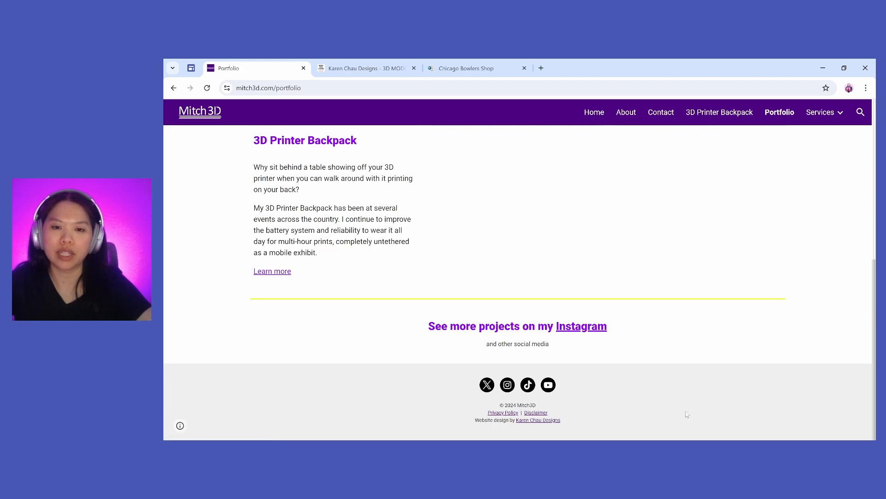
pyautogui.scroll(6, 621, 196)
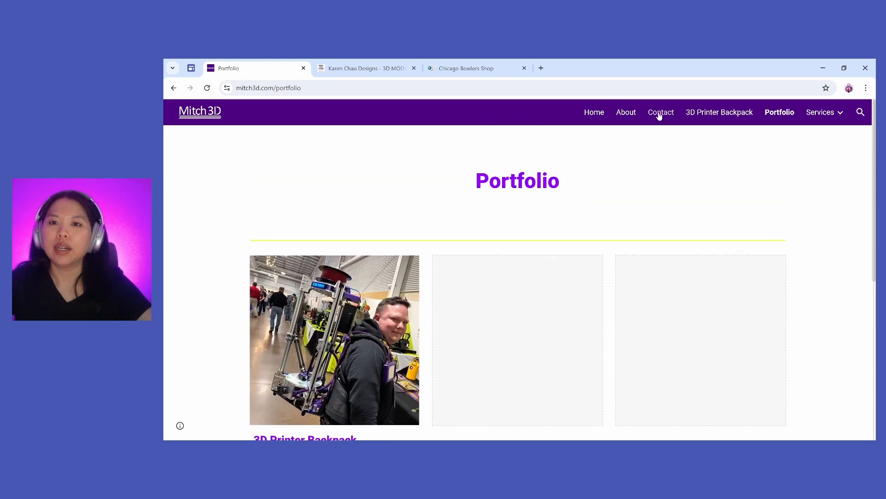
# - Open the Mitch3D Contact page and review its email section, social media links and footer
pyautogui.click(661, 113)
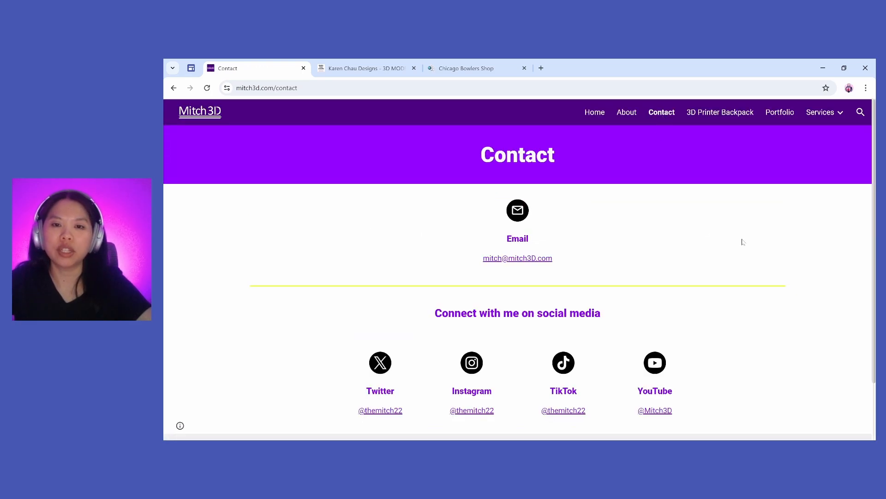
pyautogui.scroll(-2, 743, 241)
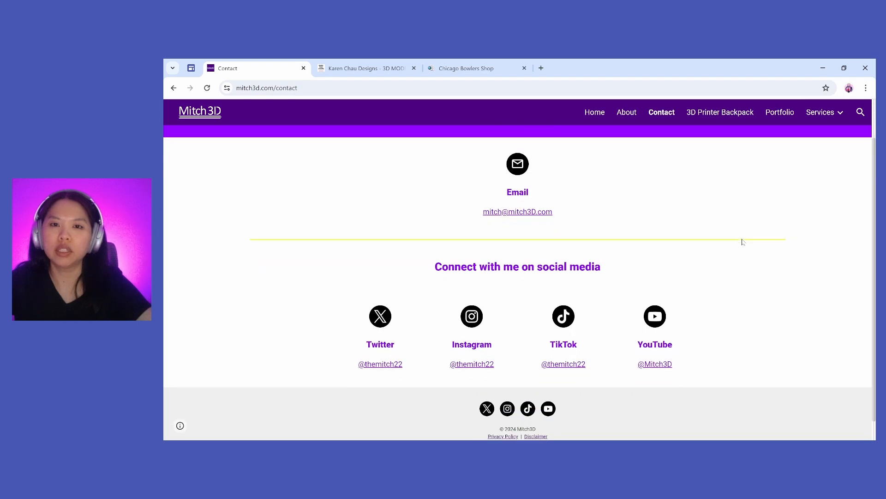
pyautogui.scroll(2, 743, 242)
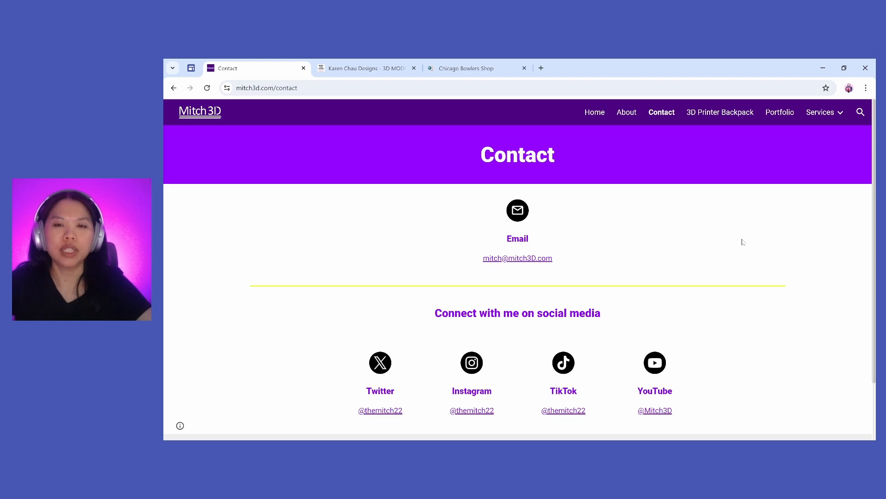
pyautogui.scroll(-3, 743, 241)
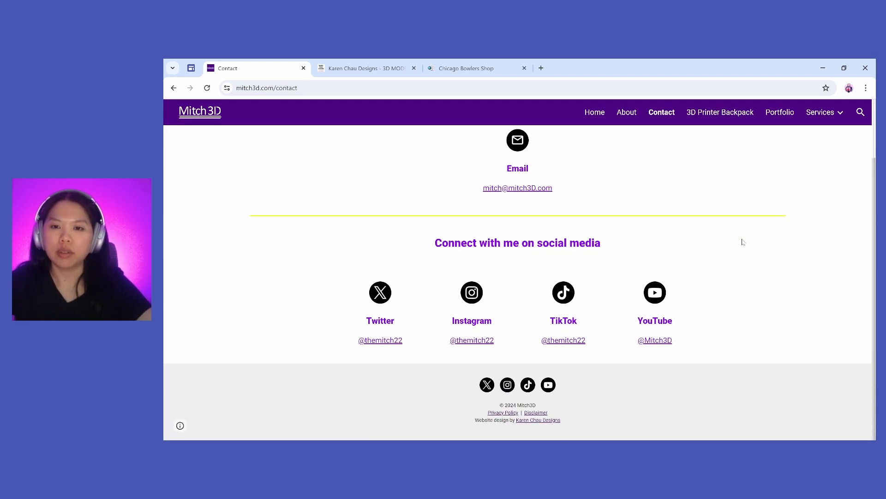
pyautogui.scroll(1, 743, 241)
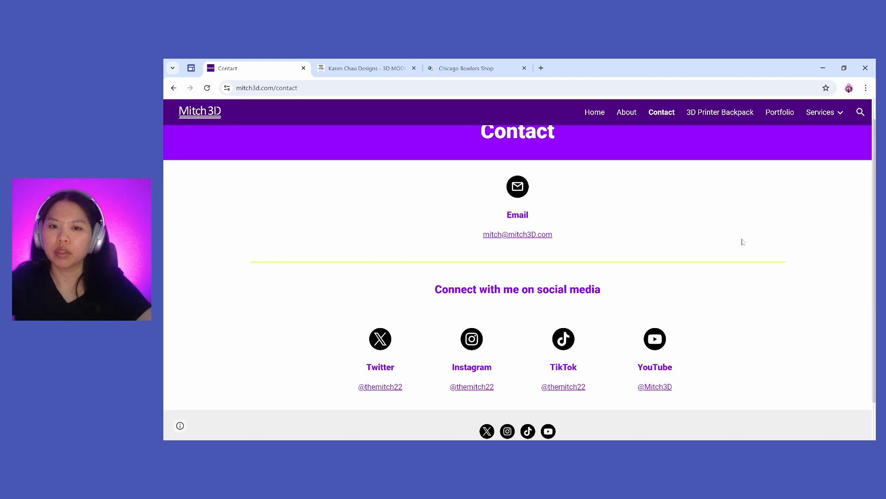
pyautogui.scroll(1, 743, 241)
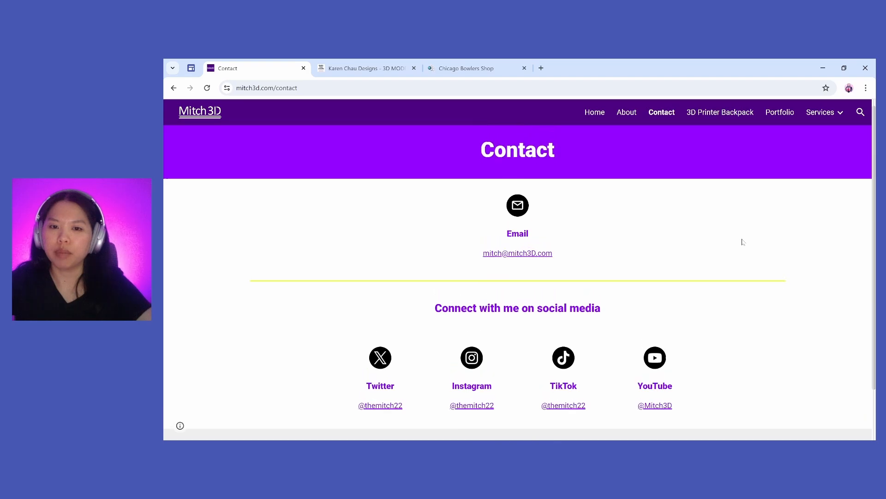
# - Open the 3D Printer Backpack page and look over its full-width header image and the content below
pyautogui.click(739, 117)
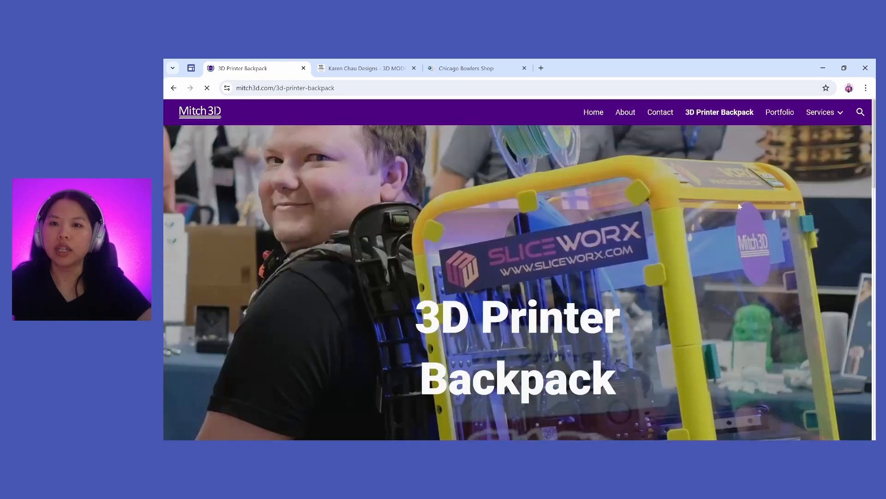
pyautogui.scroll(-4, 741, 209)
pyautogui.scroll(-9, 742, 214)
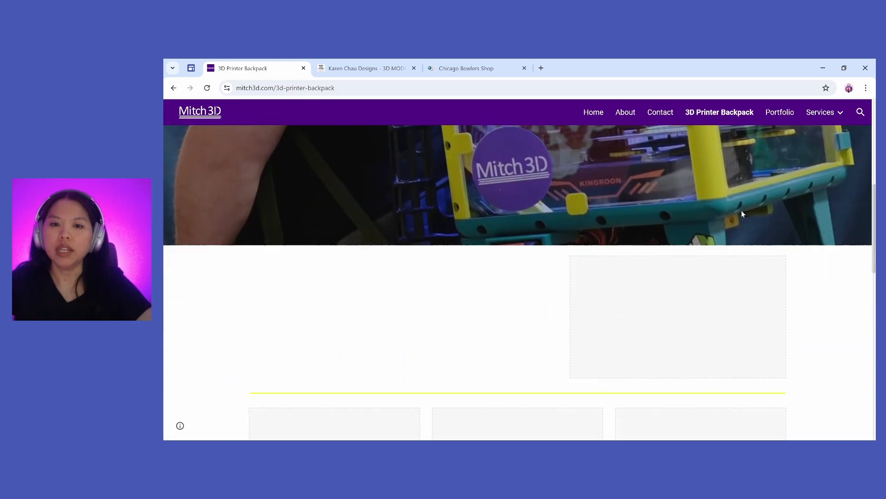
pyautogui.scroll(-10, 742, 213)
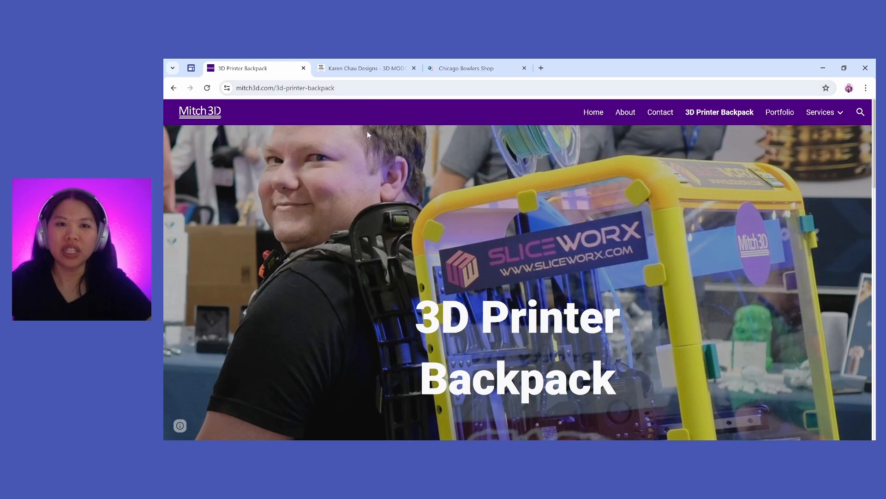
# - Switch to the Karen Chau Designs example site and examine its 3D Models page's header banner, image carousel and Featured 5 list
pyautogui.click(368, 71)
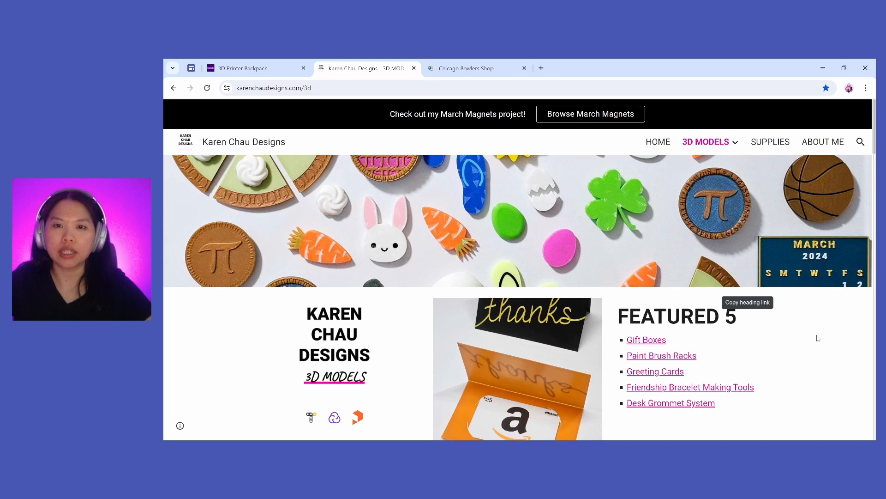
pyautogui.scroll(-1, 817, 338)
pyautogui.scroll(-1, 818, 338)
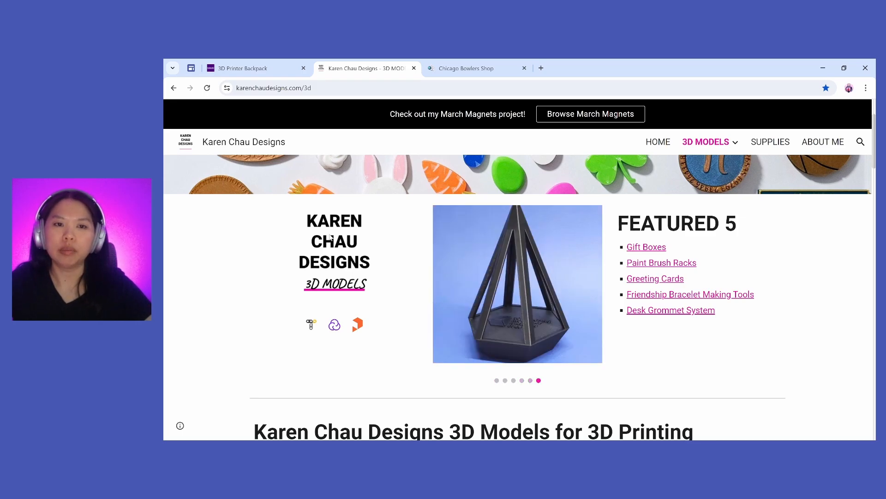
pyautogui.scroll(2, 261, 223)
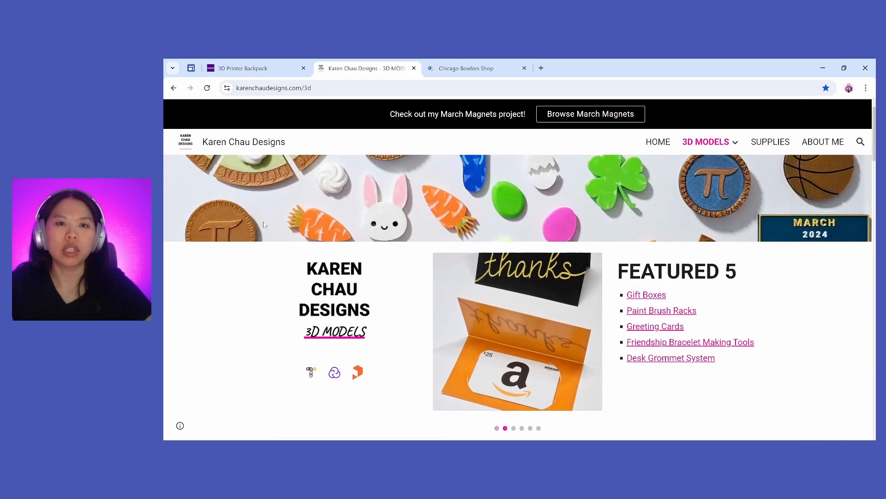
pyautogui.scroll(-2, 259, 234)
pyautogui.scroll(-1, 260, 234)
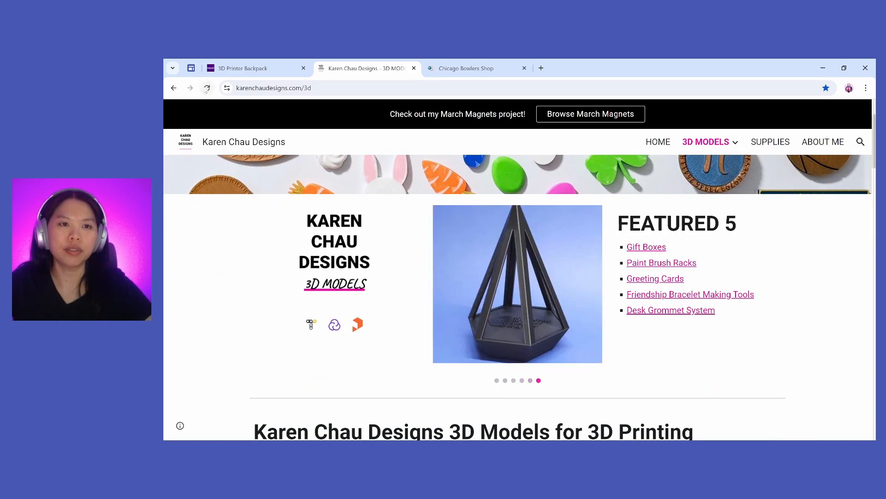
# - Reload the 3D Models page and review its introduction text and On this page link list
pyautogui.press('F5')
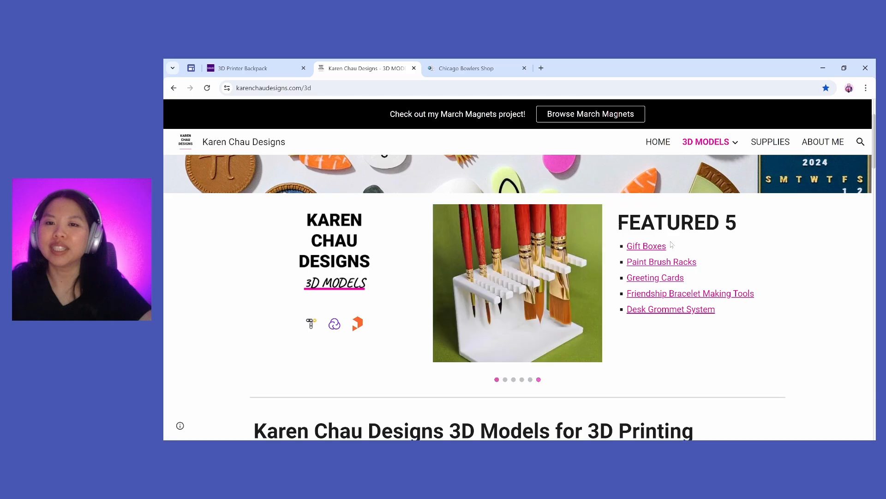
pyautogui.scroll(-1, 757, 205)
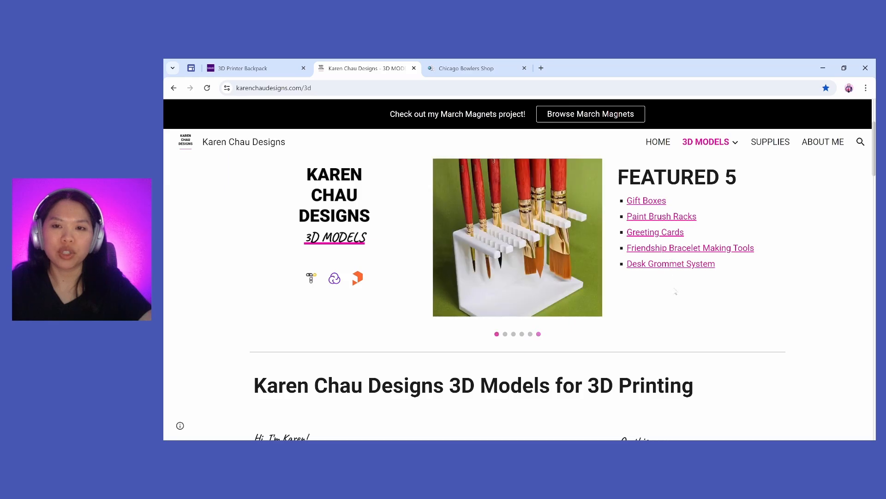
pyautogui.scroll(-5, 672, 299)
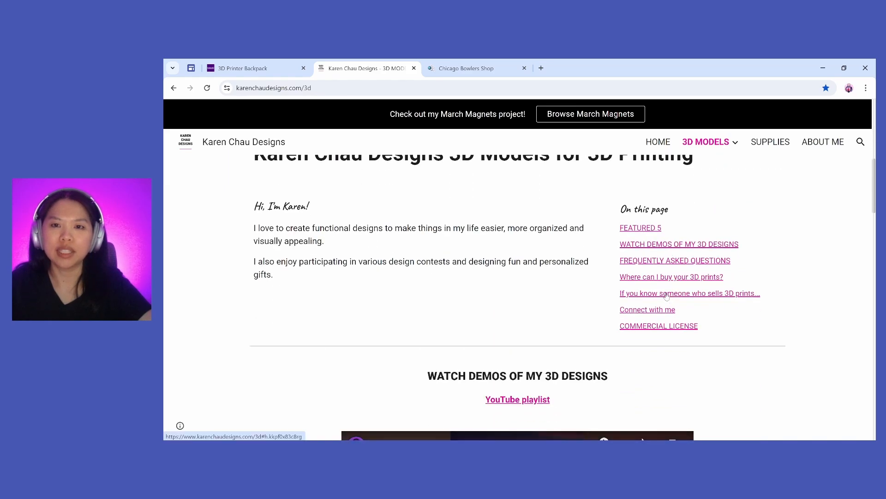
pyautogui.scroll(1, 670, 299)
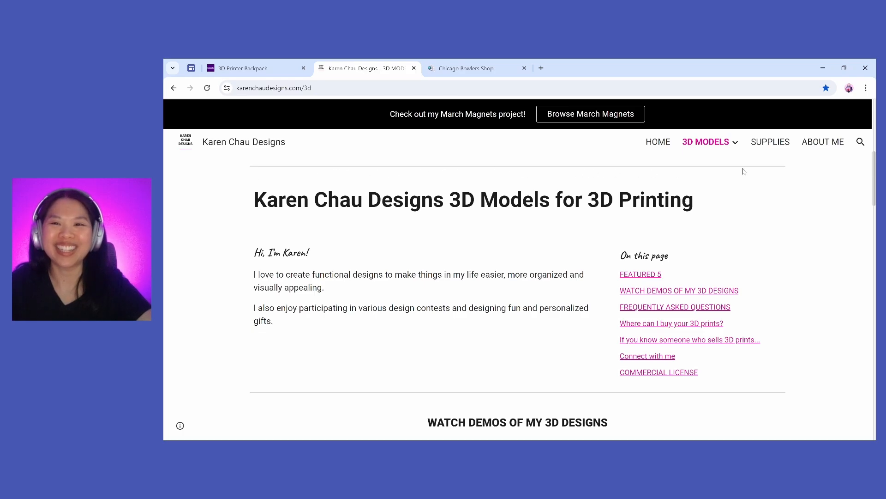
# - Examine the embedded YouTube playlist in the Watch demos of my 3D designs section and its placement below the introduction
pyautogui.scroll(-3, 737, 189)
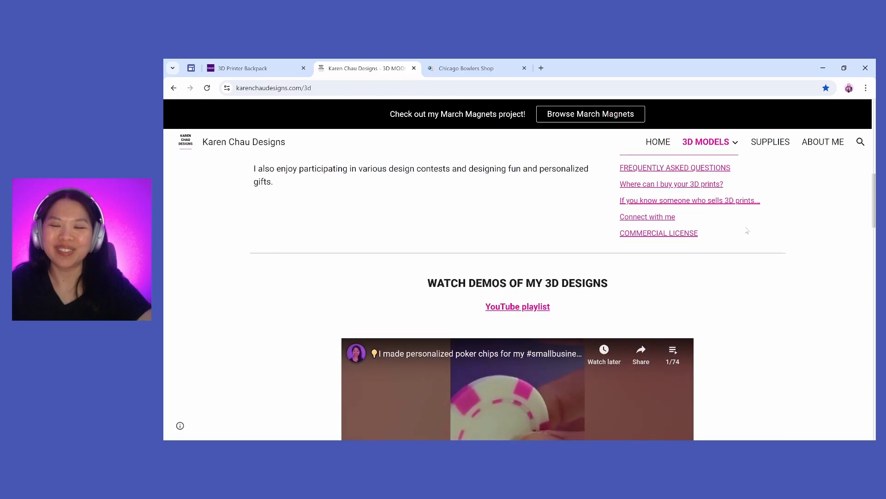
pyautogui.scroll(-3, 737, 265)
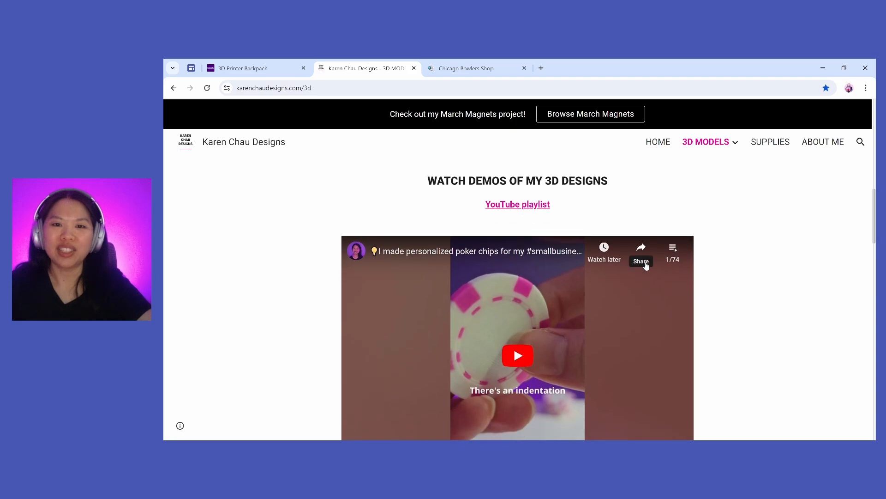
pyautogui.scroll(-1, 575, 311)
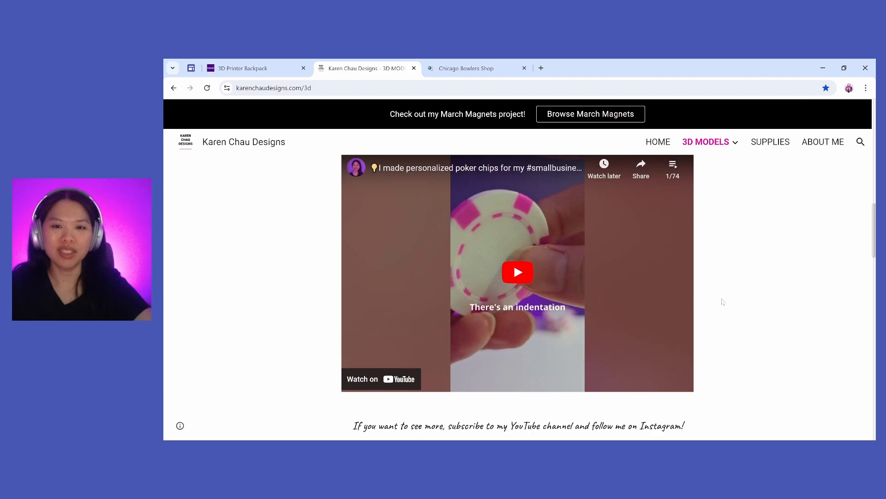
pyautogui.scroll(-1, 689, 310)
pyautogui.scroll(1, 689, 310)
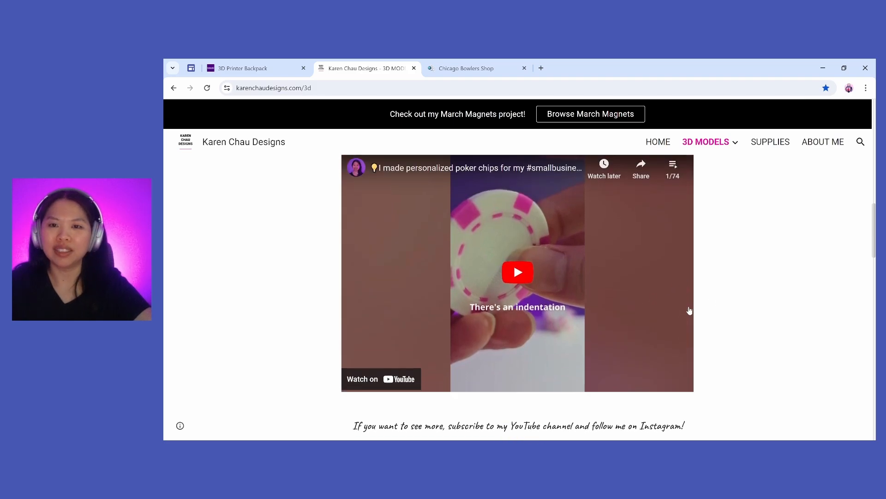
pyautogui.scroll(-5, 689, 310)
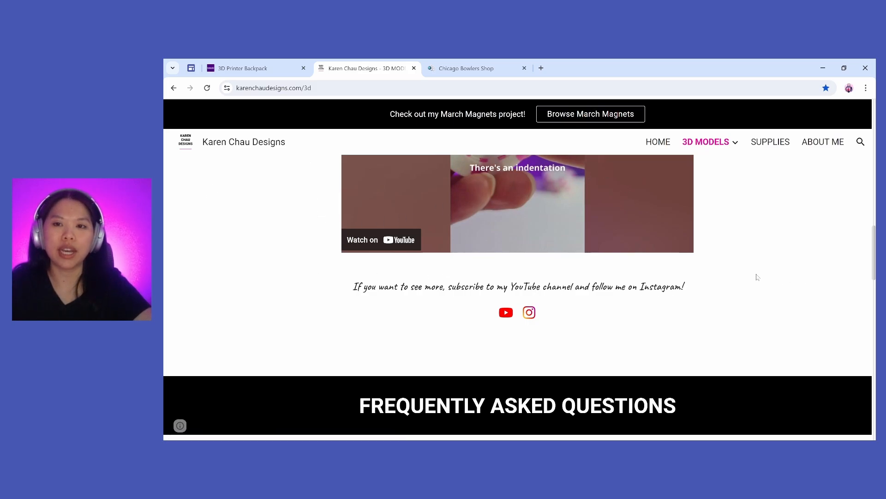
pyautogui.scroll(3, 697, 291)
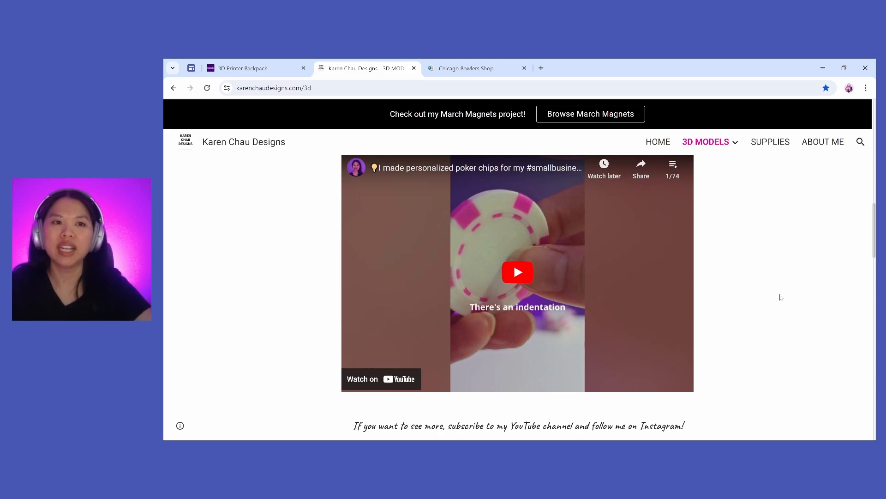
pyautogui.scroll(3, 780, 296)
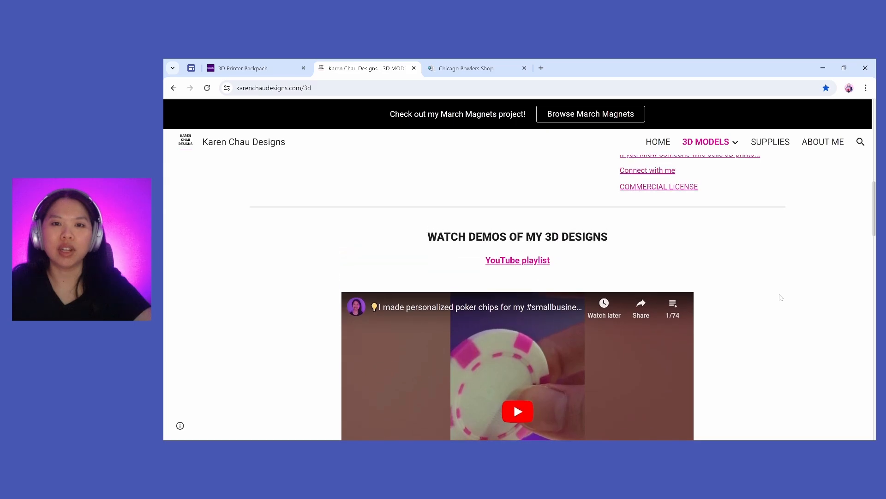
pyautogui.scroll(2, 780, 296)
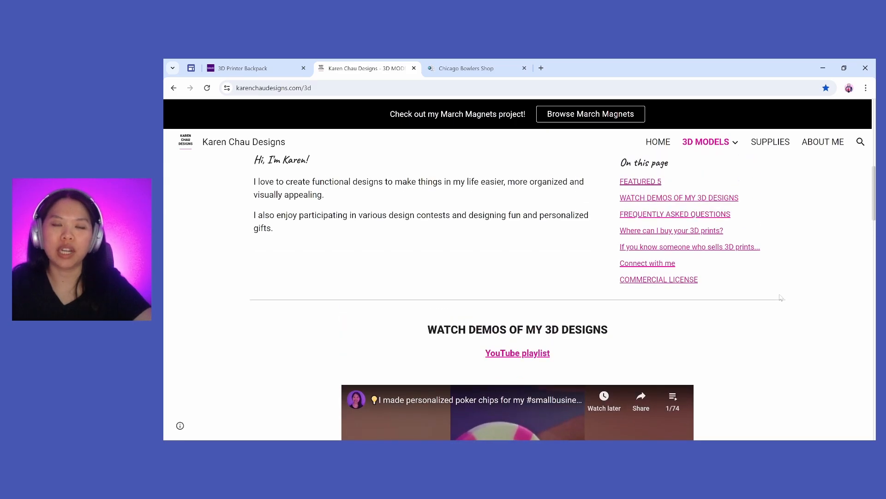
# - Review the space below the embedded video, including the subscribe text and the YouTube and Instagram link icons
pyautogui.scroll(-3, 780, 297)
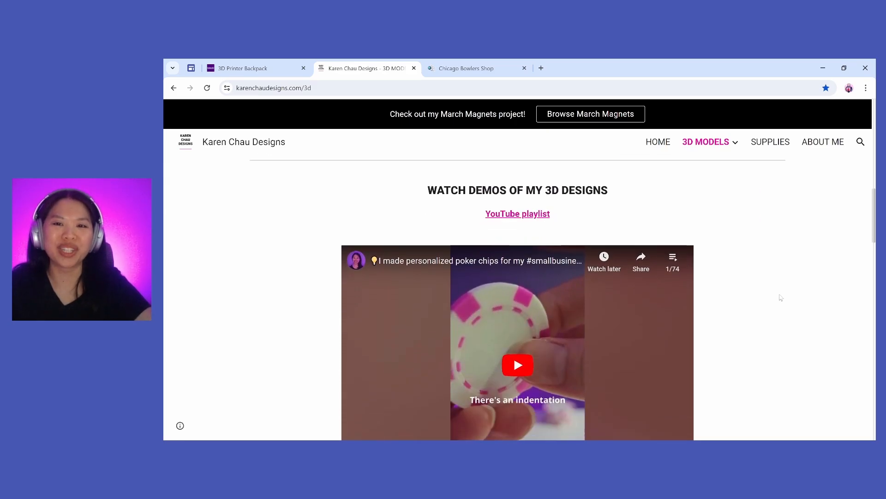
pyautogui.scroll(-4, 780, 297)
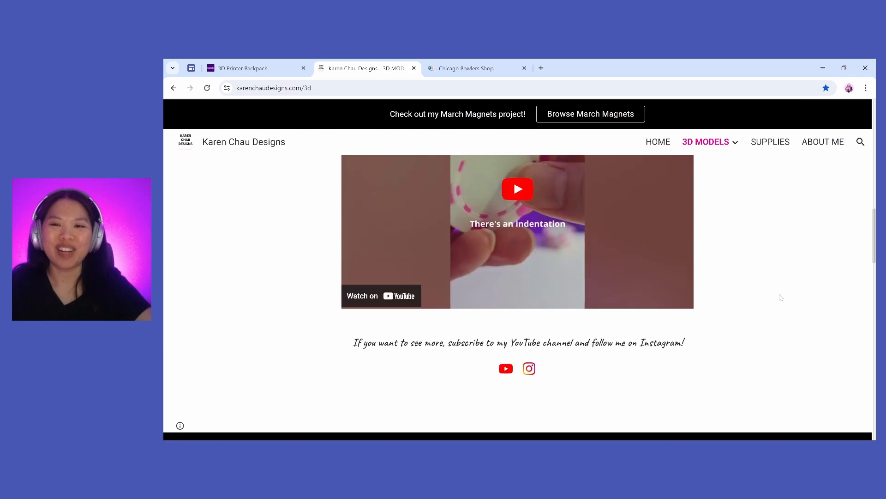
pyautogui.scroll(-2, 780, 296)
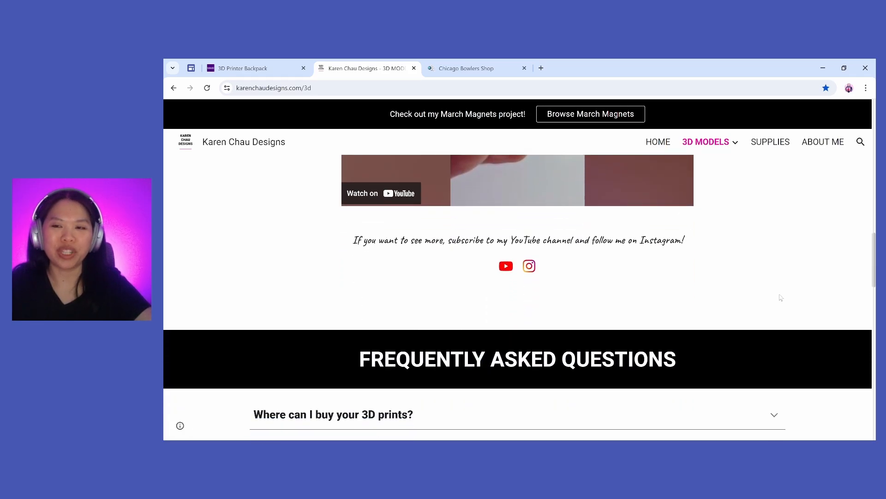
pyautogui.scroll(-1, 780, 297)
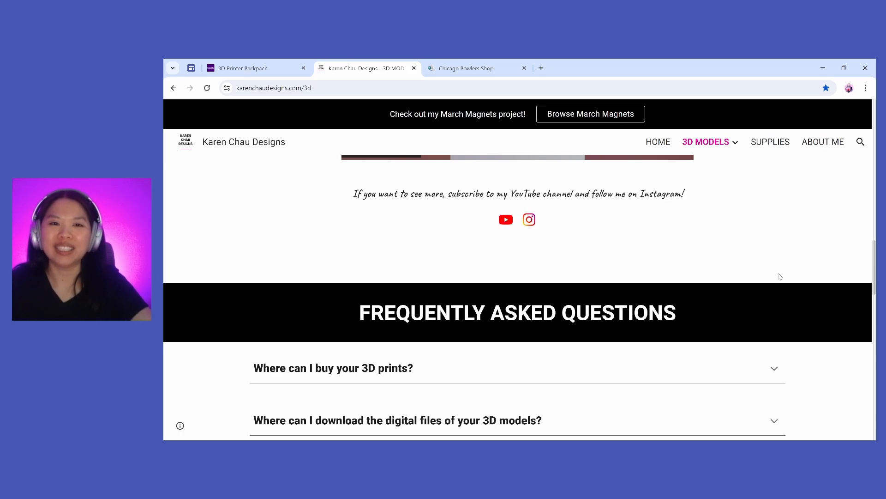
pyautogui.scroll(-1, 779, 275)
pyautogui.scroll(1, 766, 271)
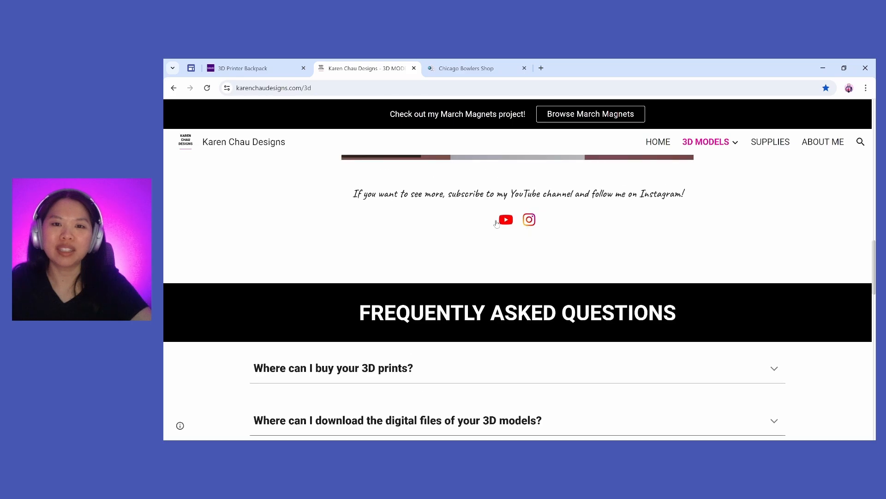
# - Look through the Frequently Asked Questions, expanding and collapsing the answer to "What software do you use for 3D modeling?"
pyautogui.scroll(-2, 685, 312)
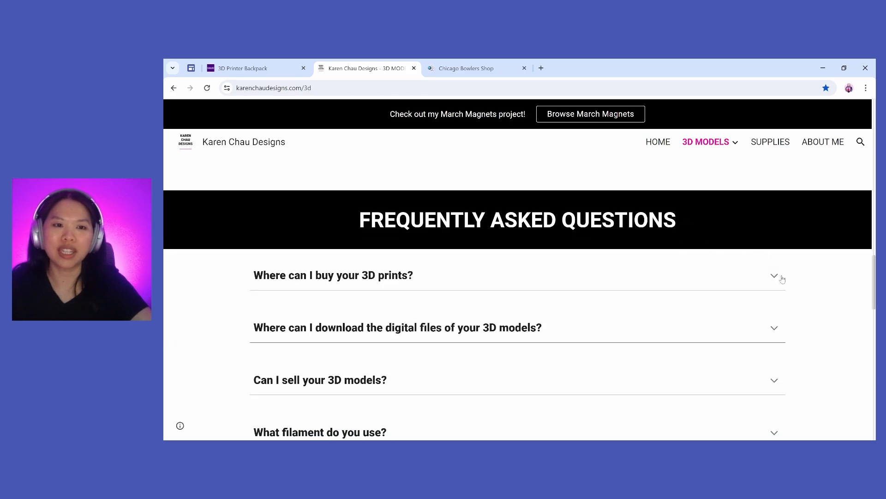
pyautogui.scroll(-4, 785, 280)
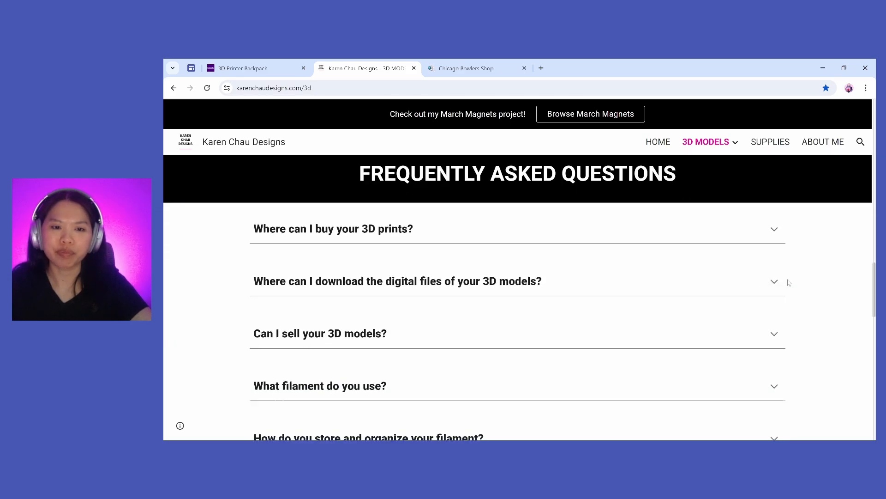
pyautogui.scroll(-2, 772, 324)
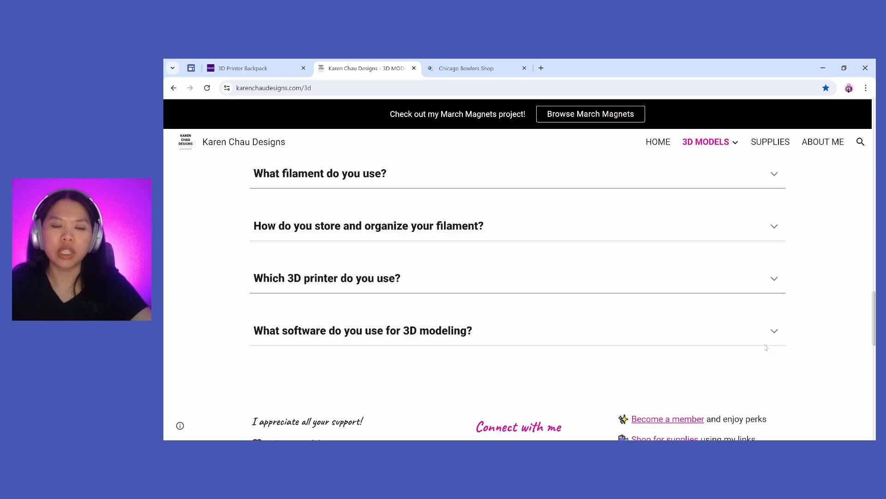
pyautogui.click(775, 318)
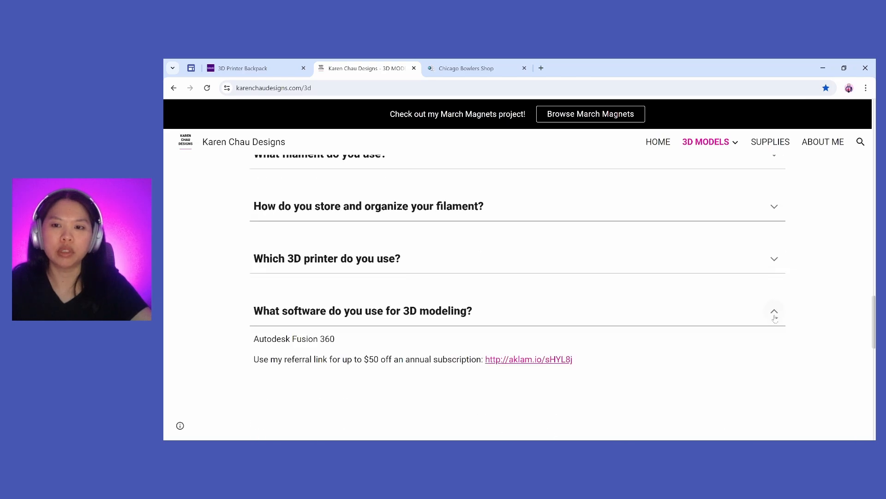
pyautogui.click(775, 317)
# - Review the Connect with me links, Commercial License section and footer, and return to the page's introduction
pyautogui.scroll(-3, 777, 318)
pyautogui.scroll(-2, 775, 318)
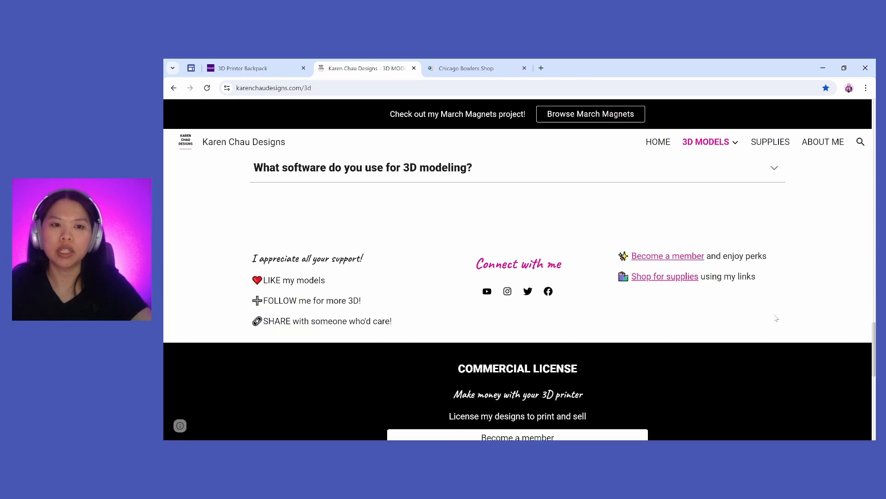
pyautogui.scroll(-6, 774, 318)
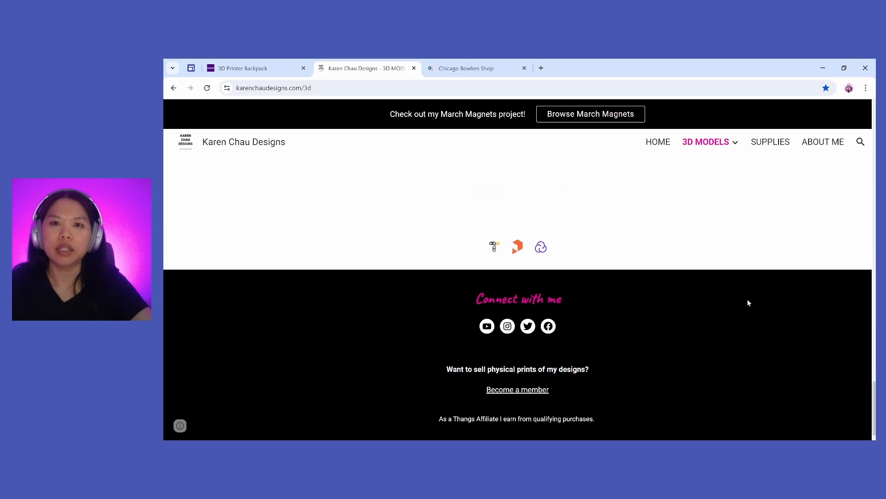
pyautogui.scroll(13, 748, 302)
pyautogui.scroll(15, 636, 261)
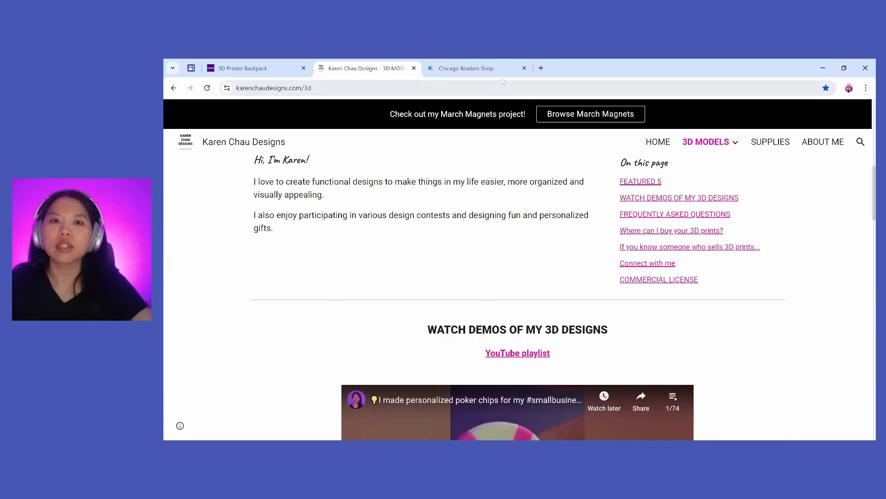
# - Switch to the Chicago Bowlers Shop example site and expand the customer review "...this was by far the best customer experience..." on its home page
pyautogui.click(480, 68)
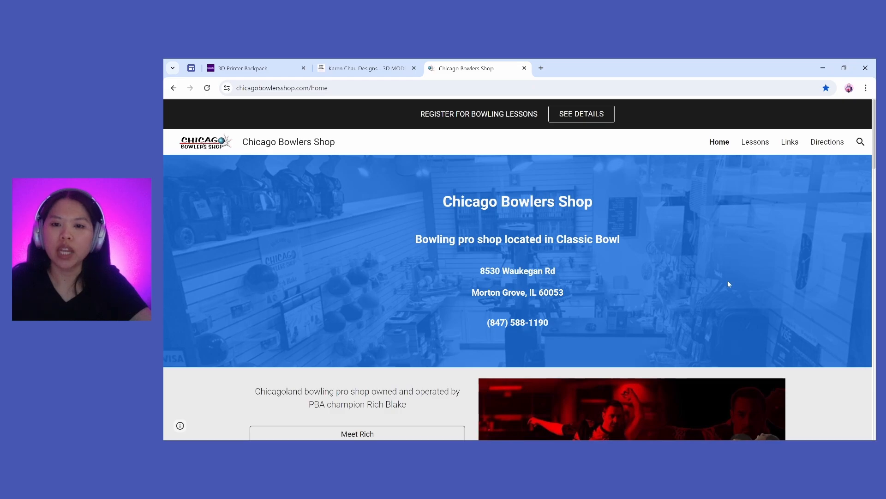
pyautogui.scroll(-3, 720, 283)
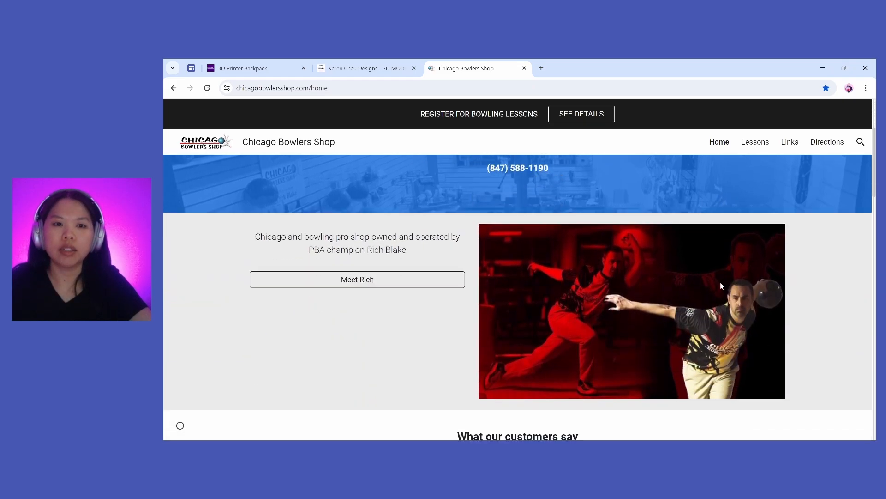
pyautogui.scroll(-5, 361, 278)
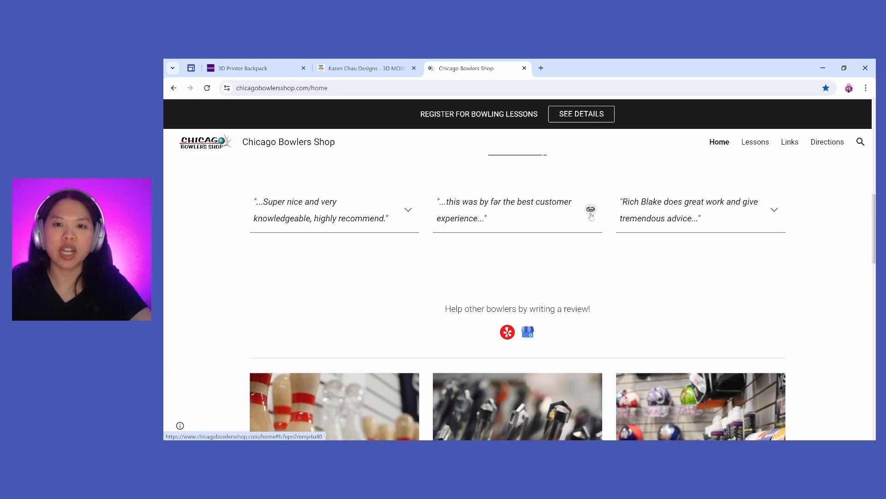
pyautogui.click(591, 210)
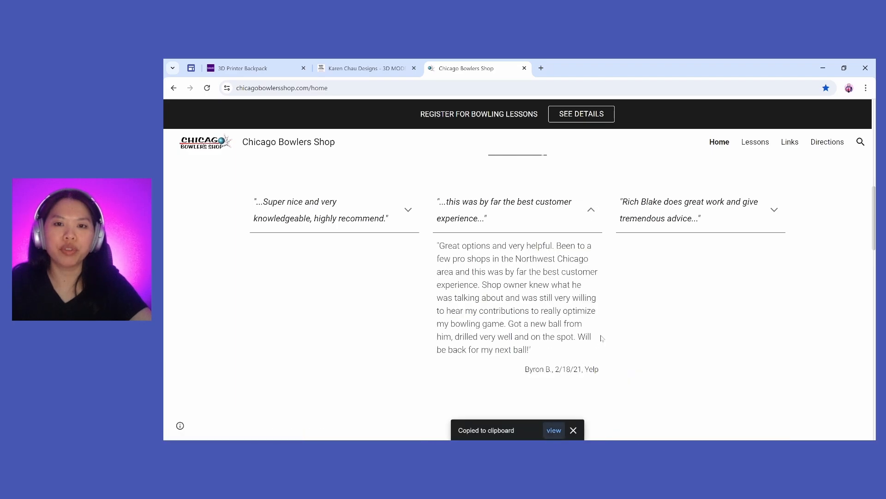
pyautogui.scroll(-2, 609, 334)
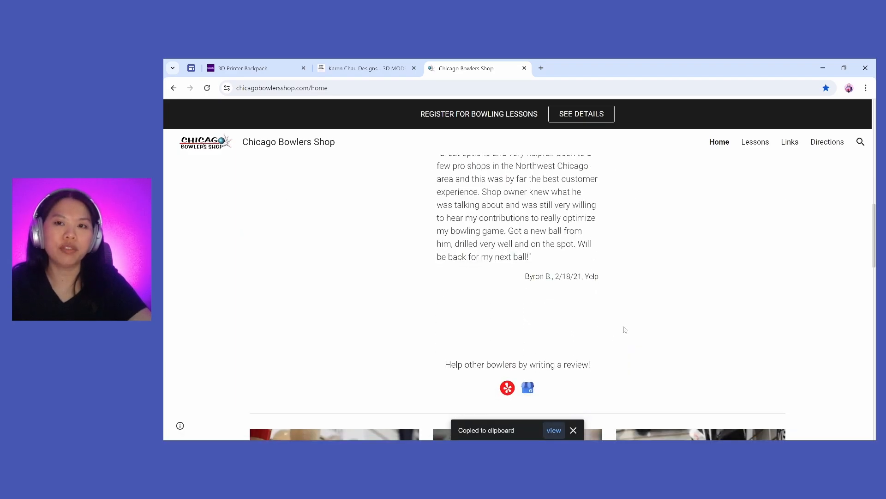
# - Examine the home page's header banner and the grey introduction section with its Meet Rich button and bowling photo
pyautogui.scroll(3, 625, 330)
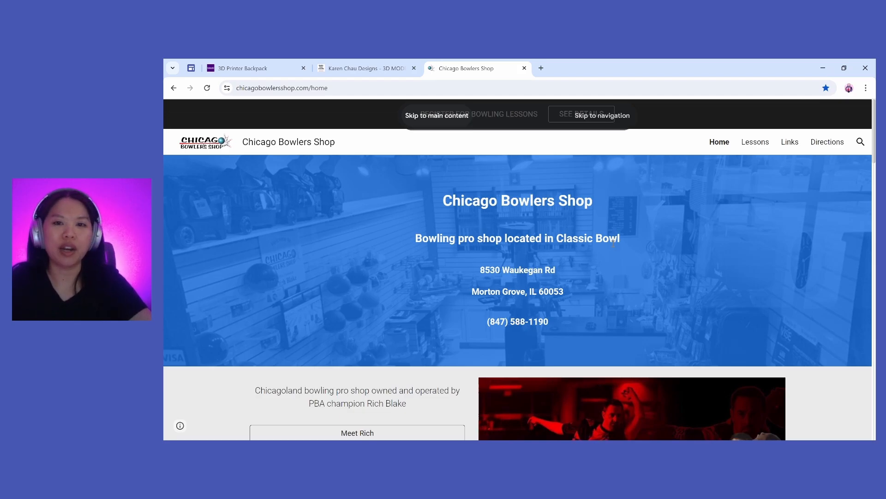
pyautogui.scroll(-1, 616, 240)
pyautogui.scroll(-3, 627, 247)
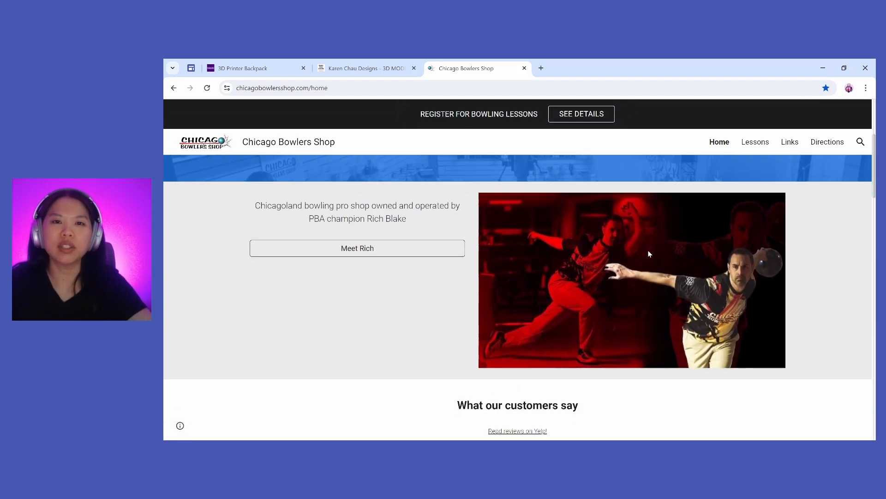
pyautogui.scroll(-1, 648, 251)
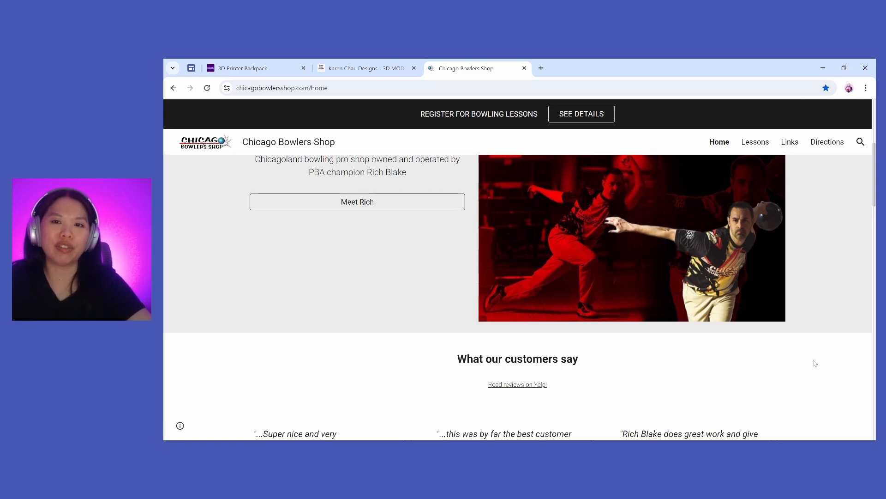
pyautogui.scroll(1, 817, 362)
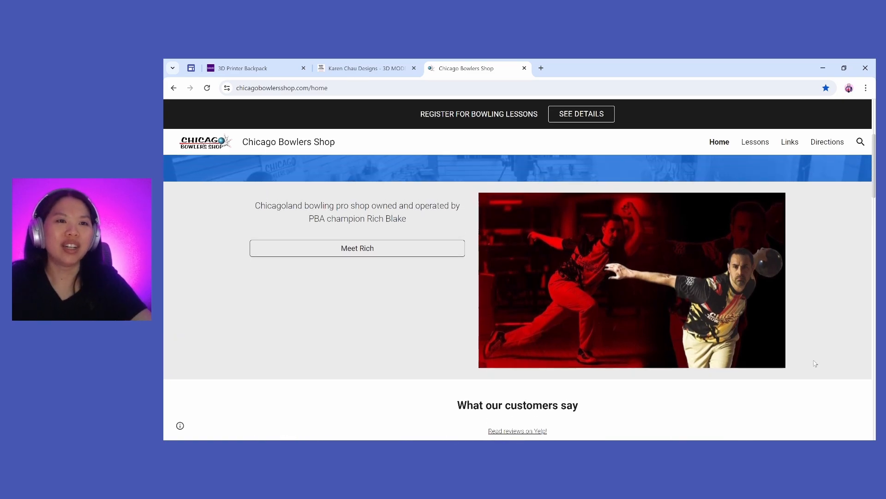
pyautogui.scroll(-1, 816, 363)
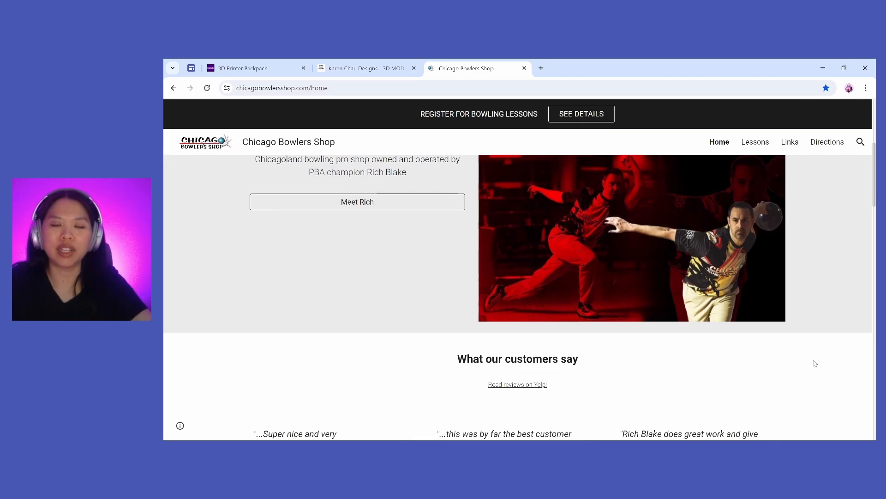
# - Review the What our customers say section with its three collapsible testimonials and the review-writing links below
pyautogui.scroll(-3, 816, 363)
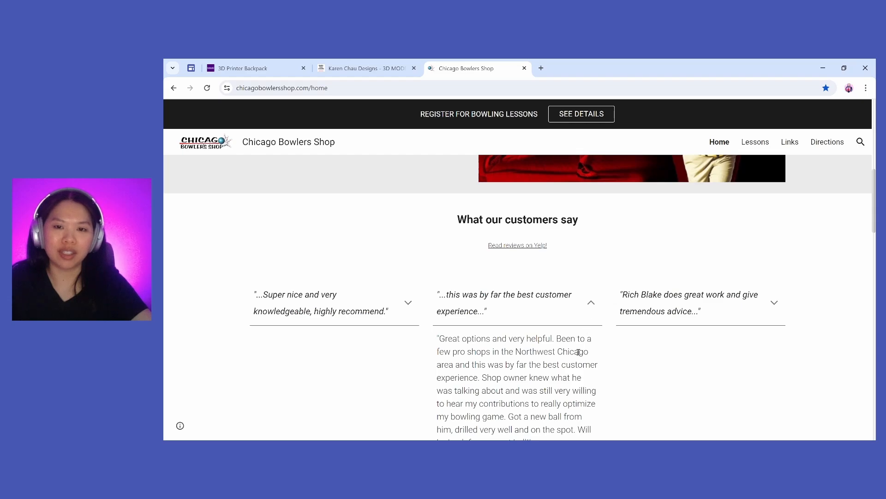
pyautogui.scroll(-1, 578, 351)
pyautogui.scroll(-1, 586, 272)
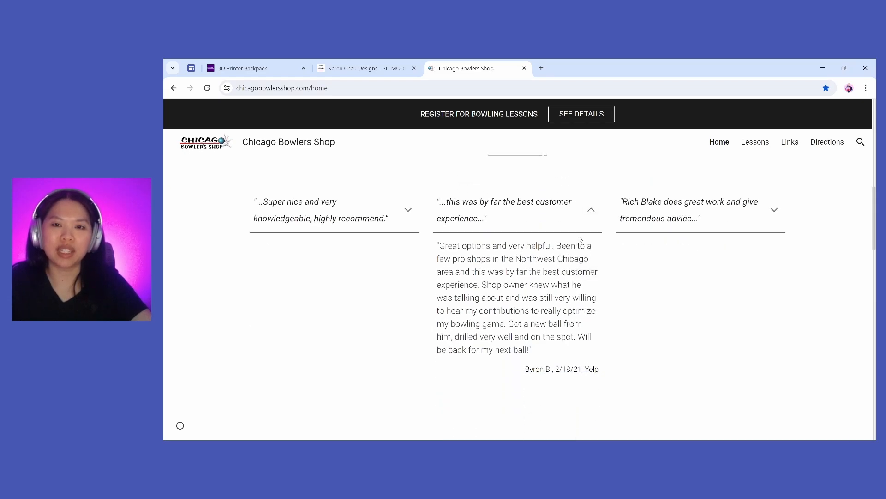
pyautogui.scroll(-4, 613, 328)
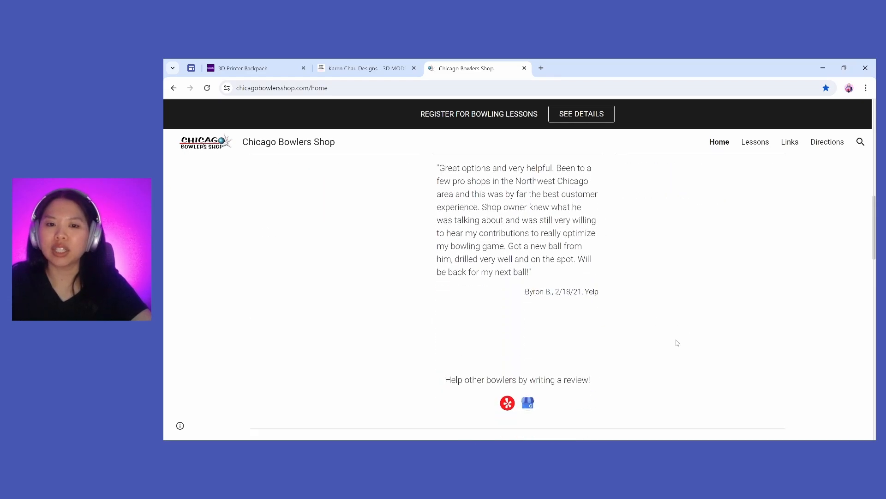
# - Look over the three-column Expertise, Services and Products layout with its images and text
pyautogui.scroll(-2, 668, 333)
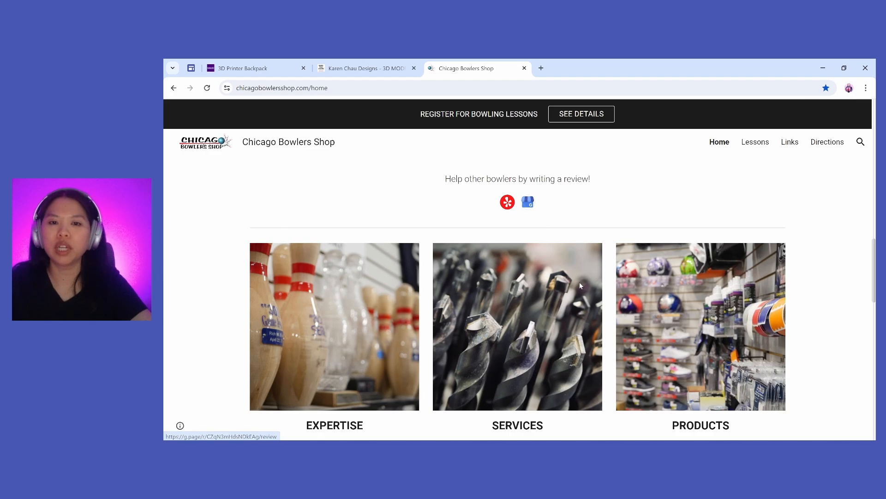
pyautogui.scroll(-1, 531, 211)
pyautogui.scroll(-1, 586, 365)
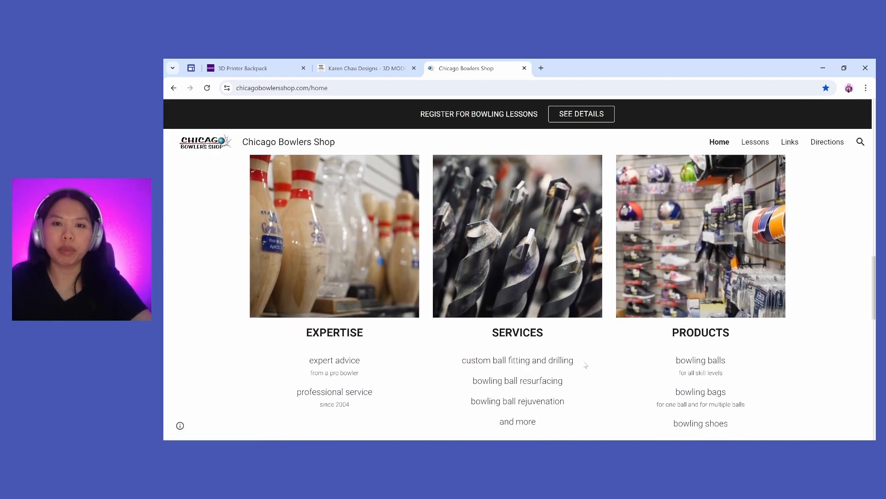
# - Review the rest of the home page: the product lists, the Online Gift Shop section and the blue footer with hours and contact details
pyautogui.scroll(-1, 347, 326)
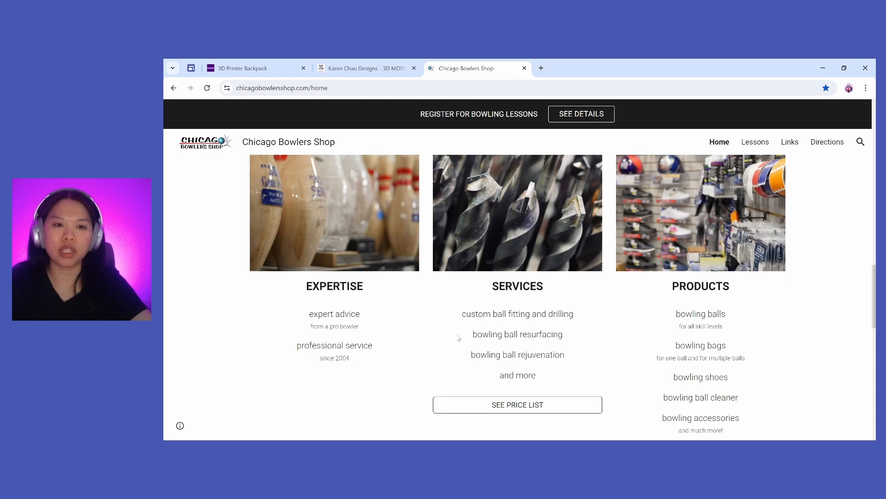
pyautogui.scroll(-3, 783, 369)
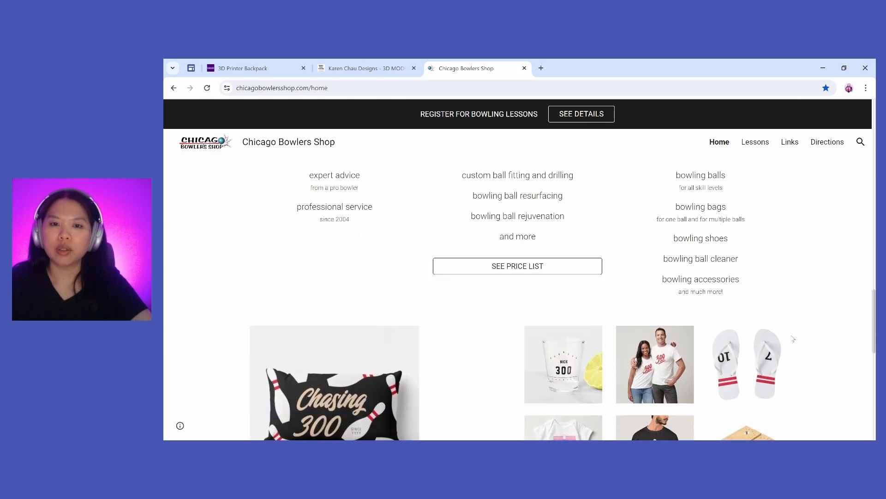
pyautogui.scroll(-7, 793, 338)
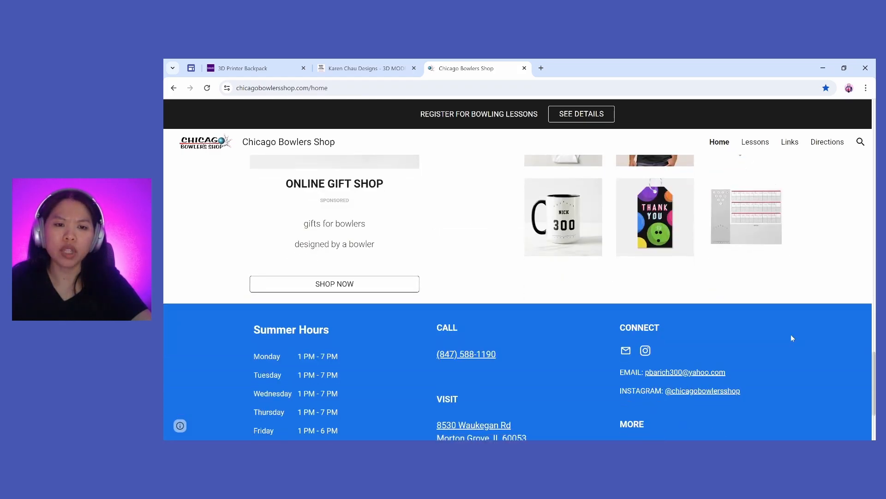
pyautogui.scroll(-3, 792, 338)
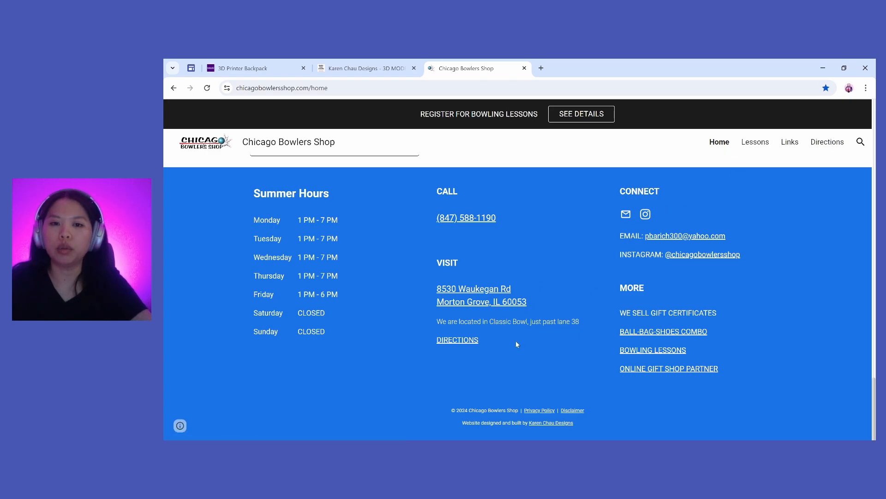
# - Open the Directions page from the home page footer and review its embedded map and Parking section
pyautogui.click(459, 342)
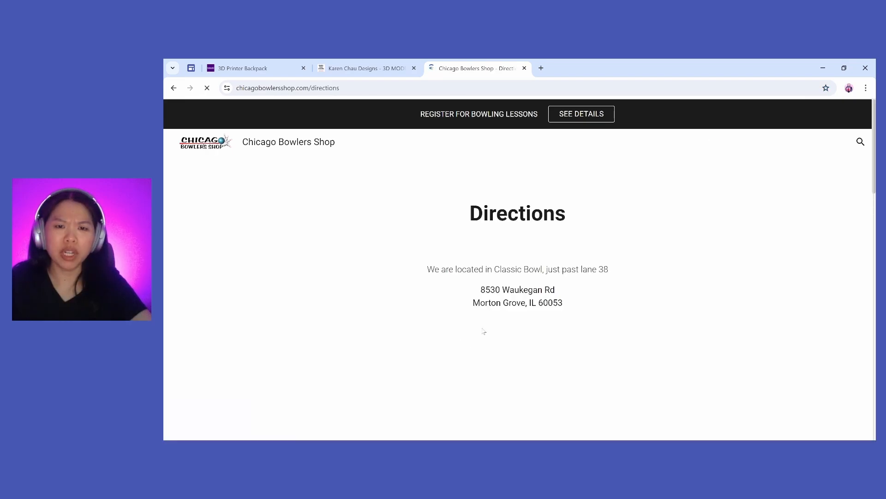
pyautogui.scroll(-4, 632, 279)
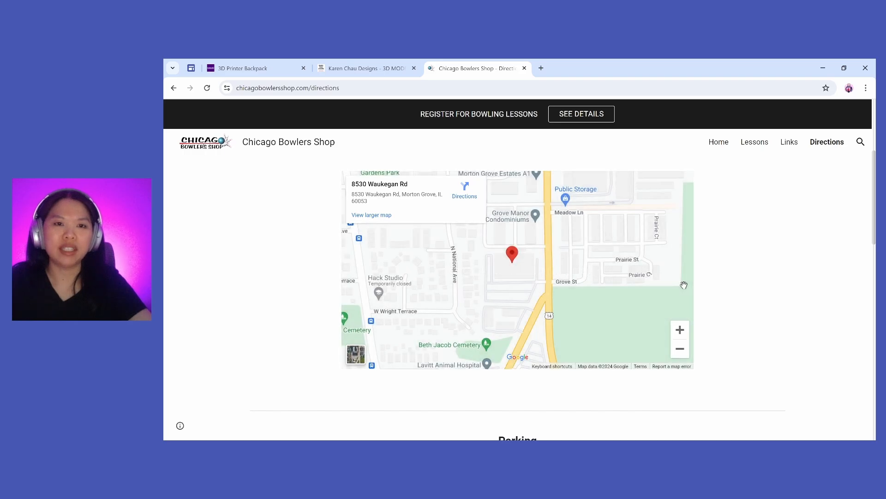
pyautogui.scroll(-4, 744, 286)
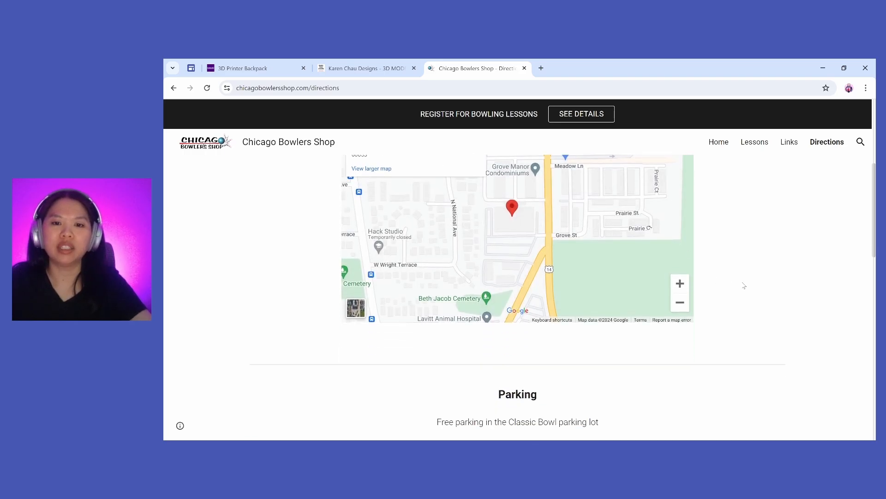
pyautogui.scroll(8, 744, 286)
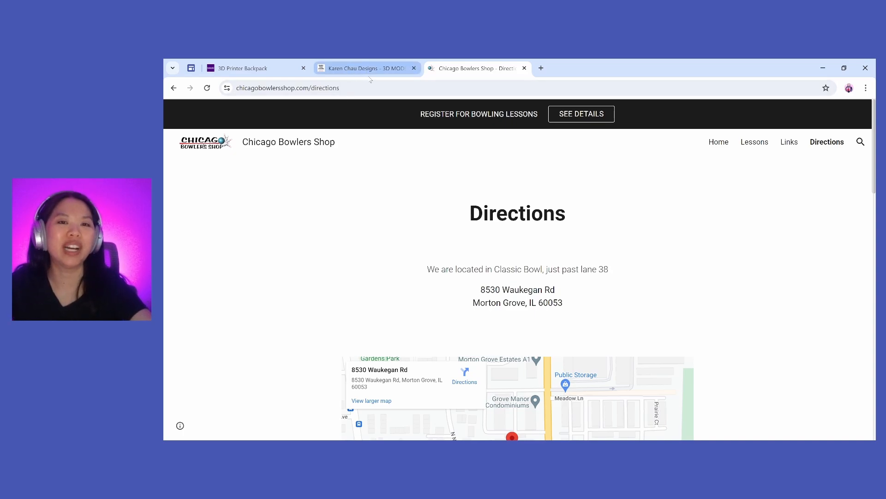
pyautogui.moveTo(370, 76)
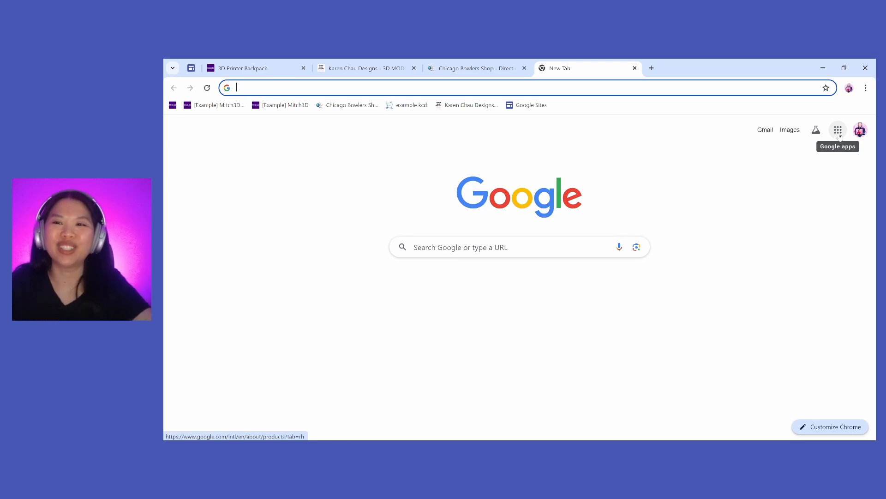
# - Look through the Google apps list for Sites and open the page with all of Google's products
pyautogui.click(839, 133)
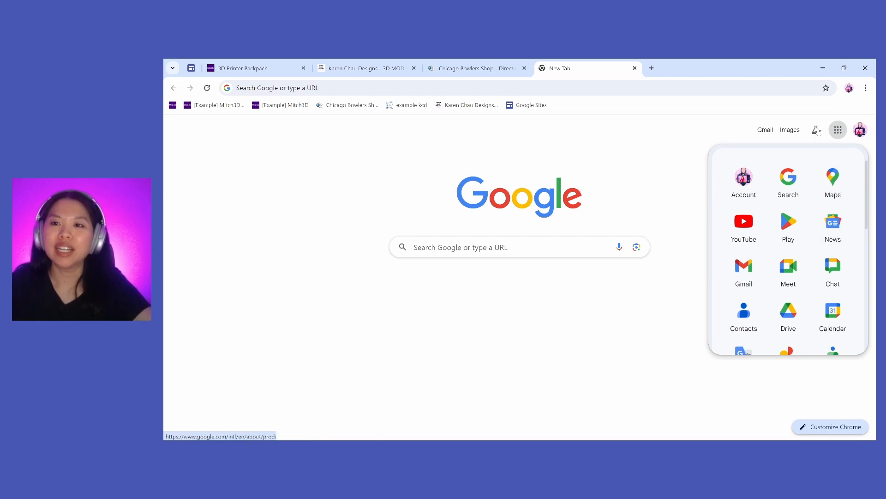
pyautogui.click(669, 167)
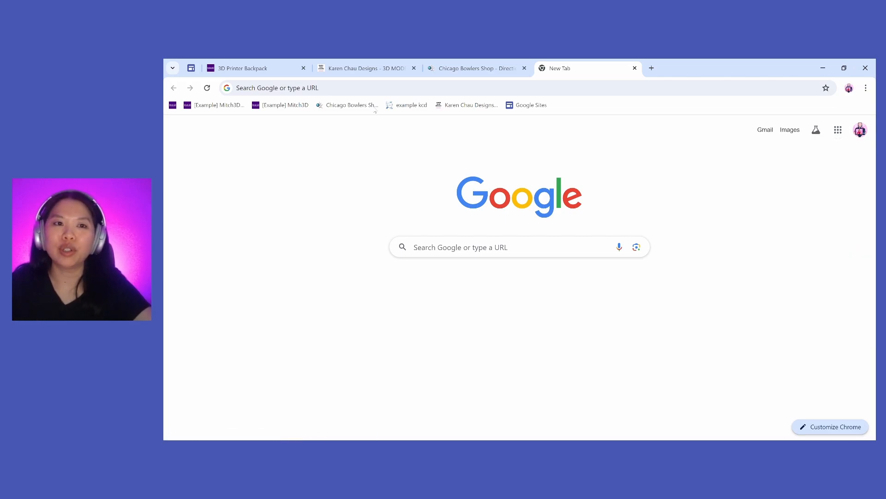
pyautogui.click(838, 131)
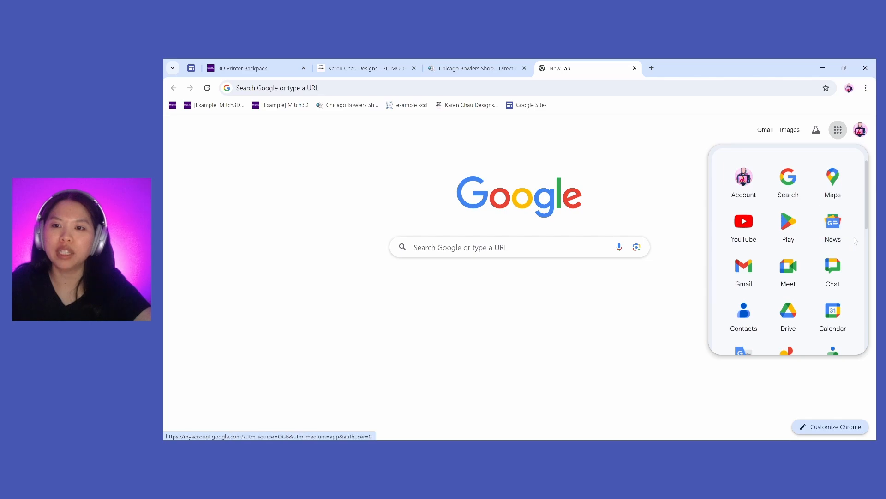
pyautogui.scroll(-3, 856, 241)
pyautogui.scroll(-5, 856, 241)
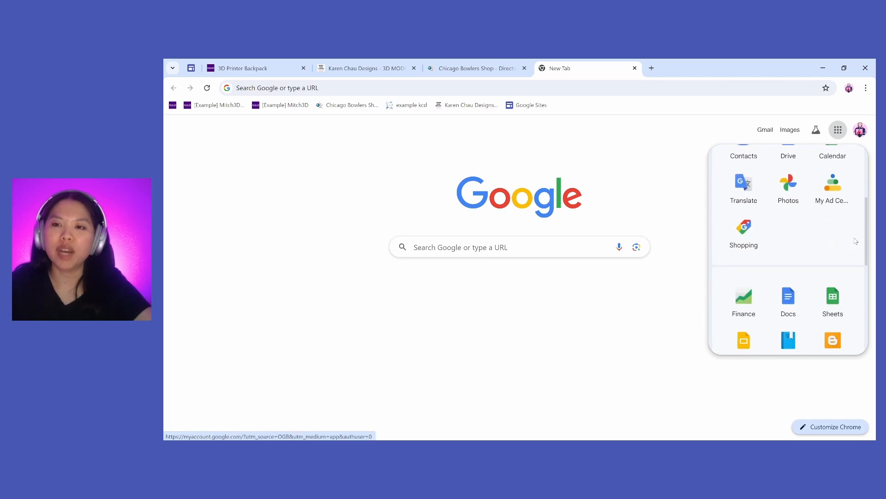
pyautogui.scroll(-1, 857, 241)
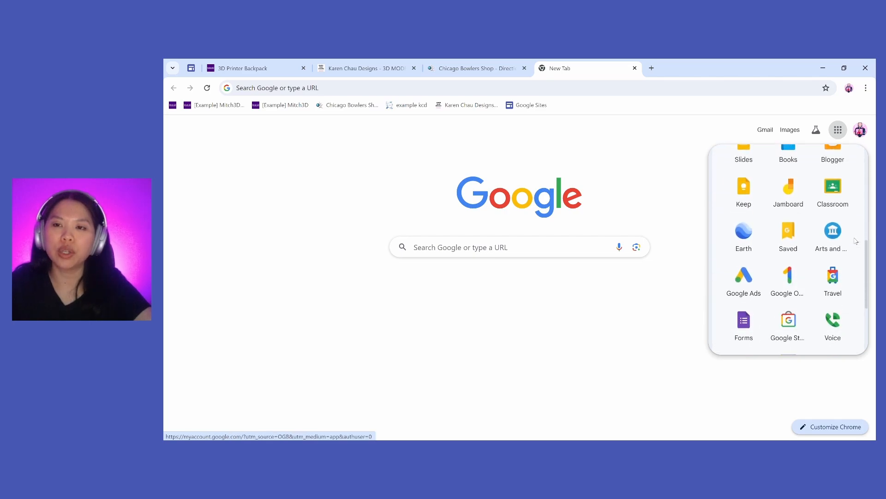
pyautogui.scroll(-4, 856, 241)
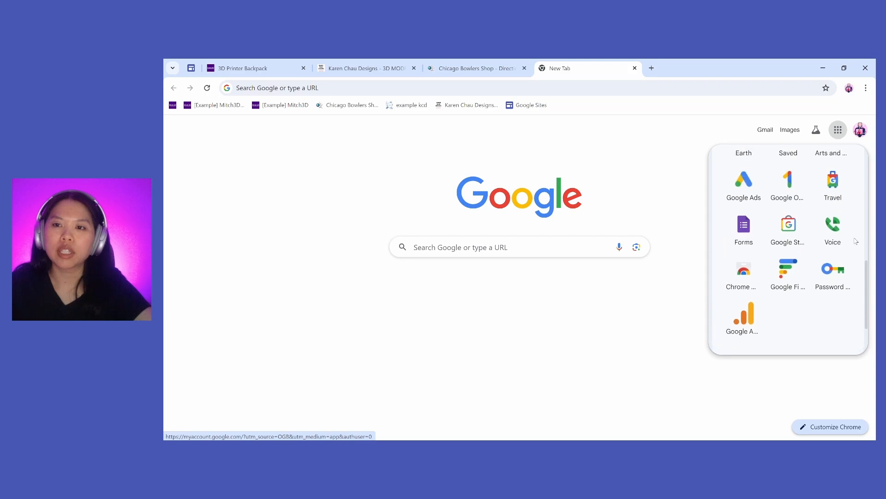
pyautogui.scroll(2, 856, 241)
pyautogui.scroll(-3, 857, 241)
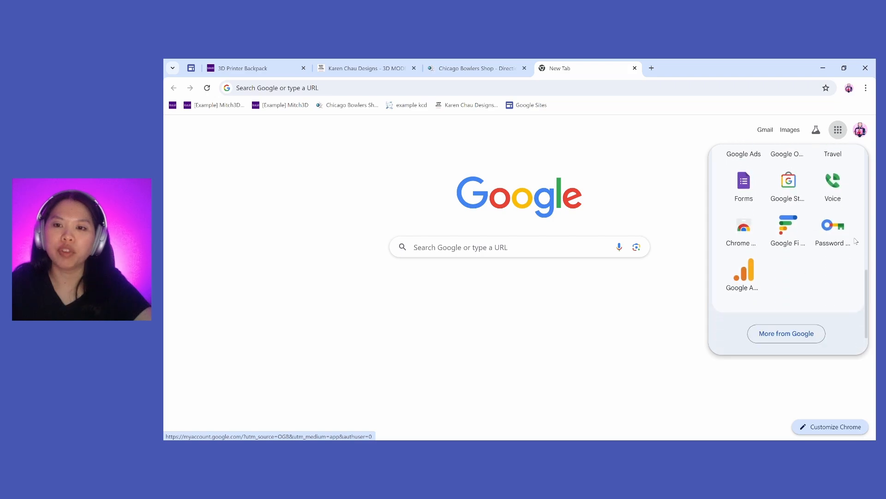
pyautogui.click(797, 336)
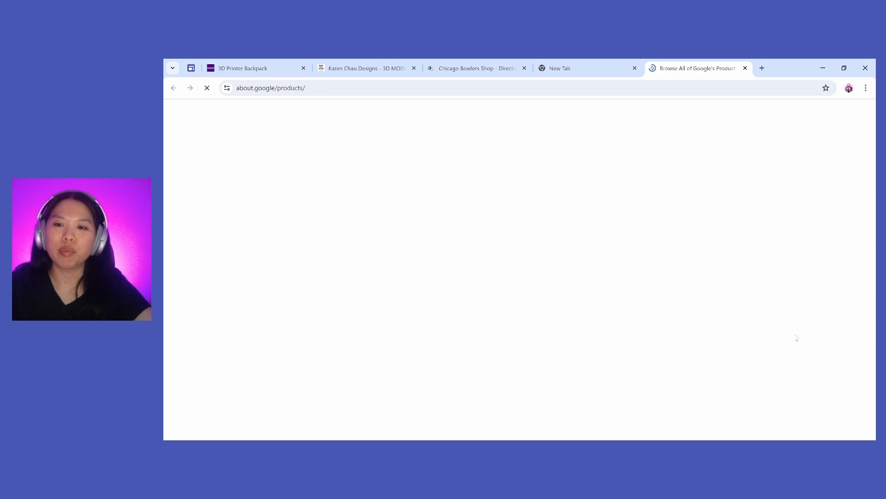
# - Find Sites in the For all list on the Google products page and open it
pyautogui.scroll(-1, 802, 329)
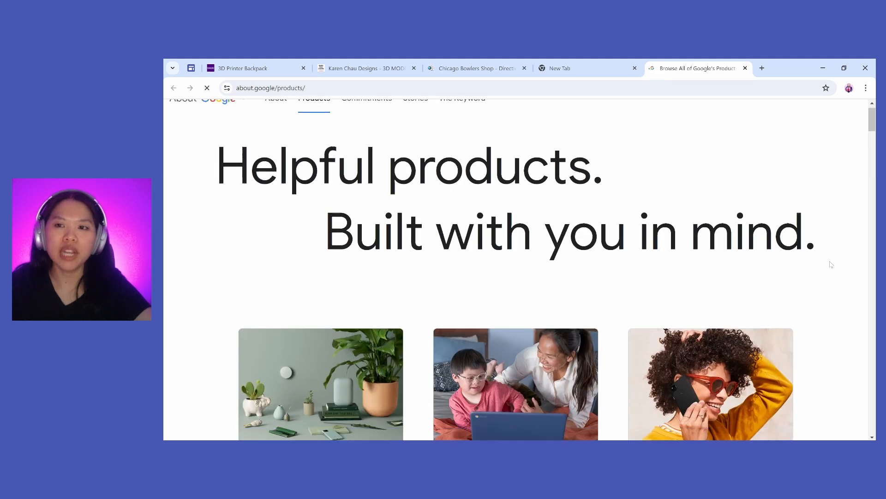
pyautogui.moveTo(872, 126); pyautogui.dragTo(862, 305)
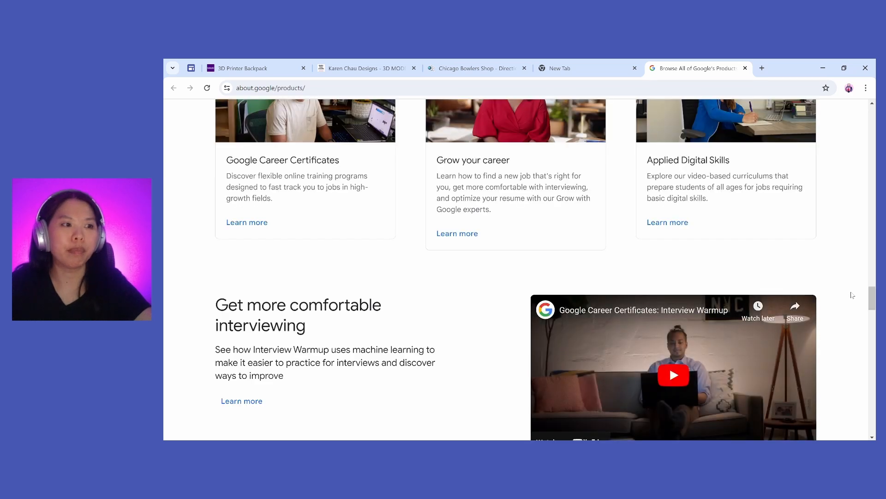
pyautogui.scroll(-10, 851, 295)
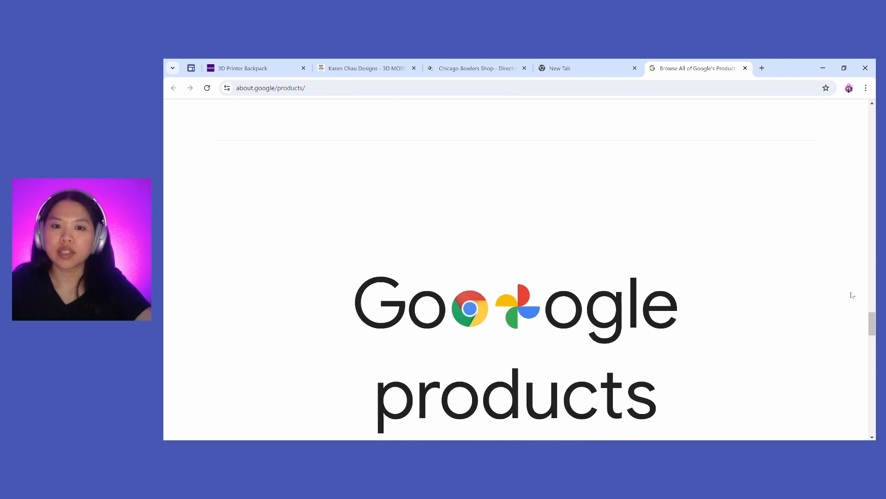
pyautogui.scroll(-1, 851, 295)
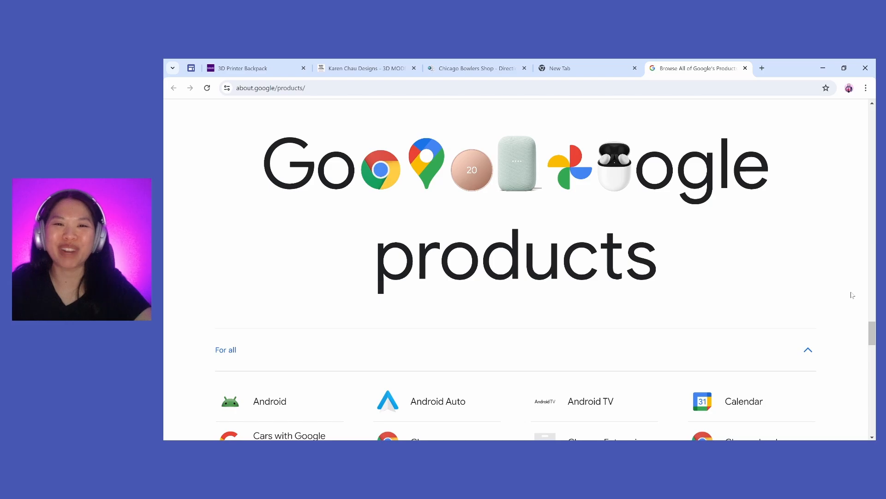
pyautogui.scroll(-7, 851, 294)
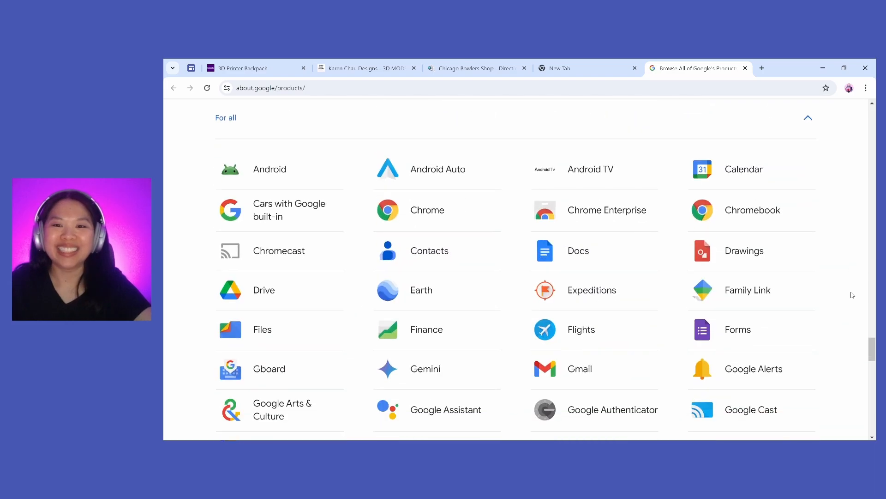
pyautogui.scroll(-9, 852, 295)
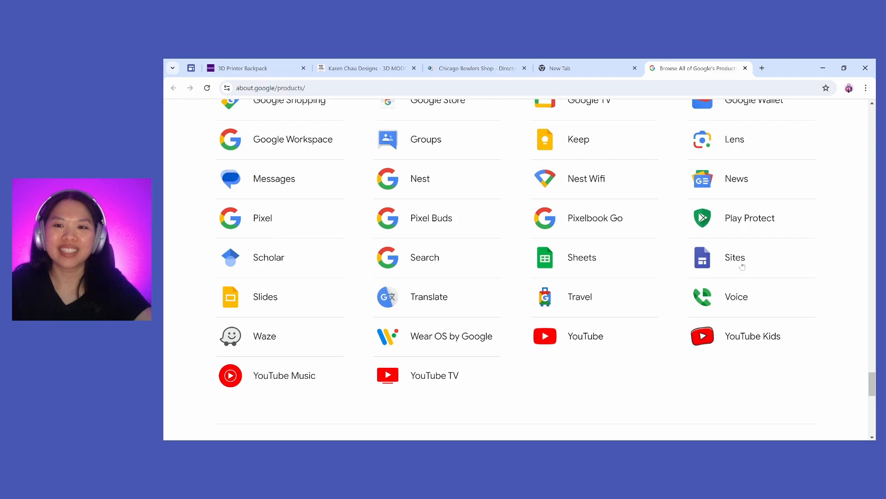
pyautogui.click(707, 264)
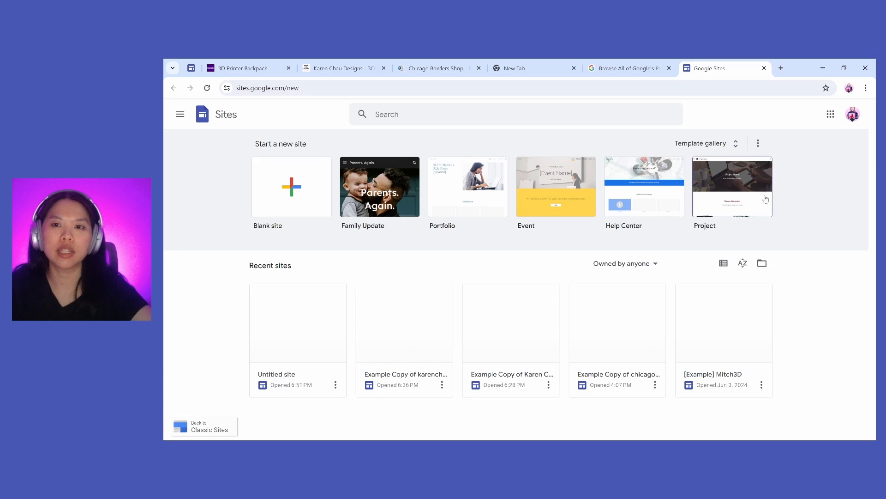
# - Open the template gallery and examine the Personal, Work, Small business and Education site templates
pyautogui.click(723, 144)
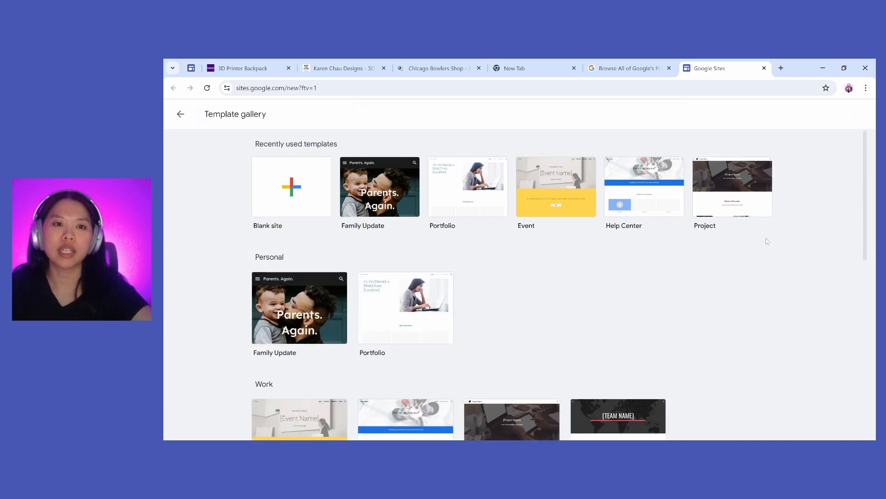
pyautogui.scroll(-1, 758, 247)
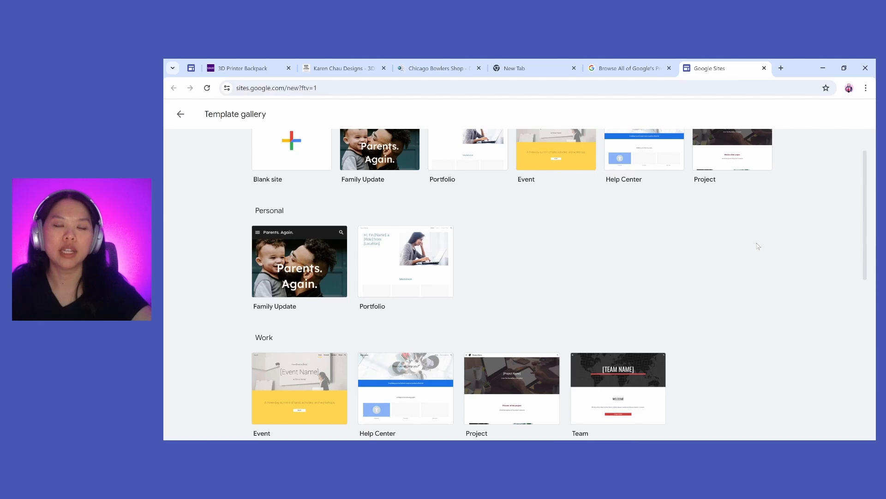
pyautogui.scroll(-2, 743, 270)
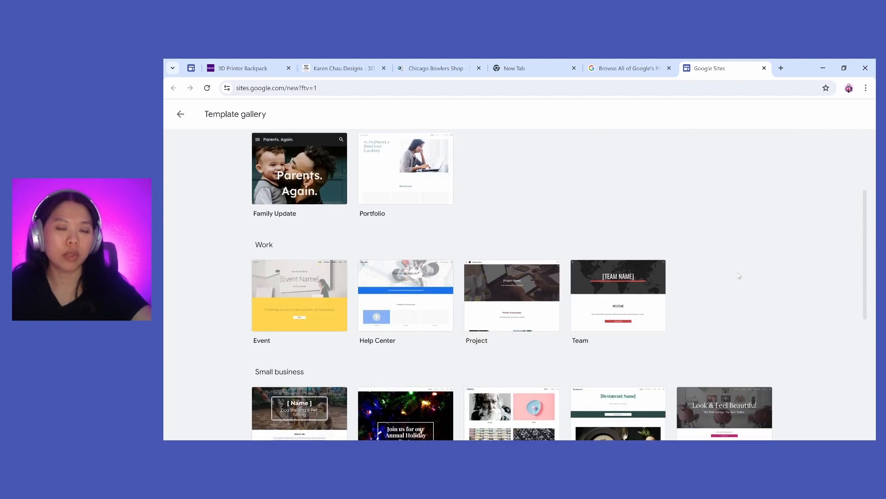
pyautogui.scroll(1, 740, 275)
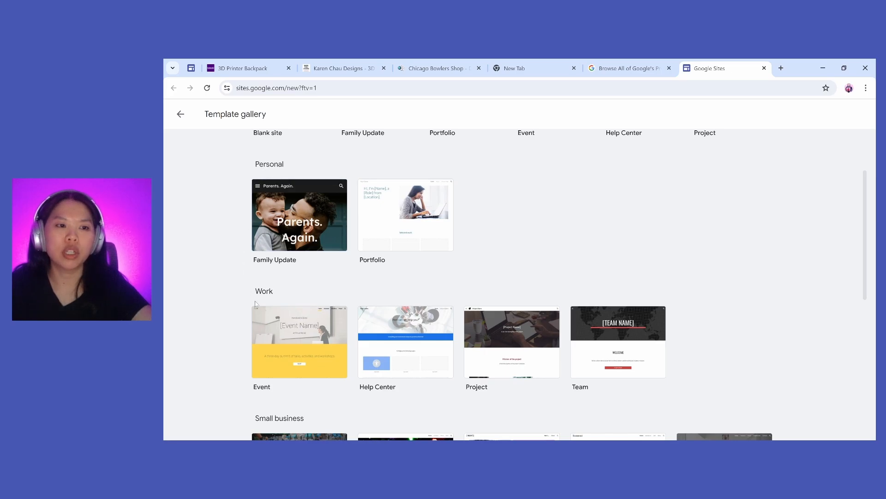
pyautogui.scroll(-6, 236, 321)
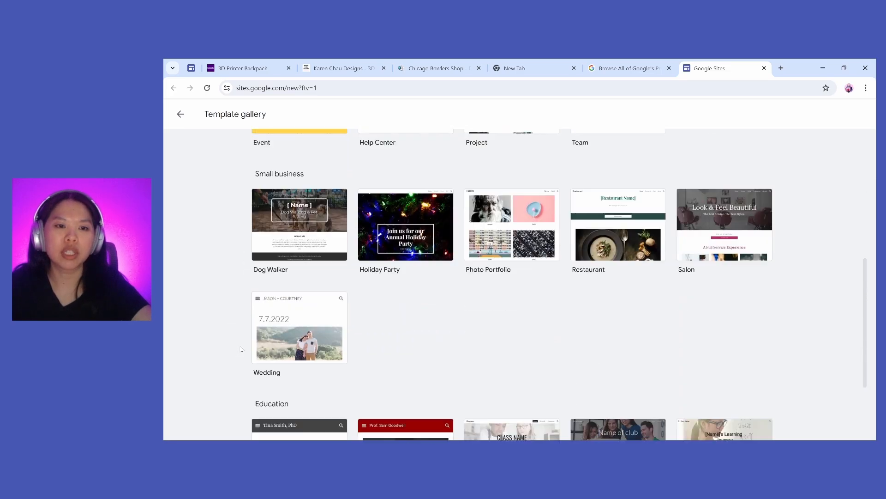
pyautogui.scroll(-1, 241, 350)
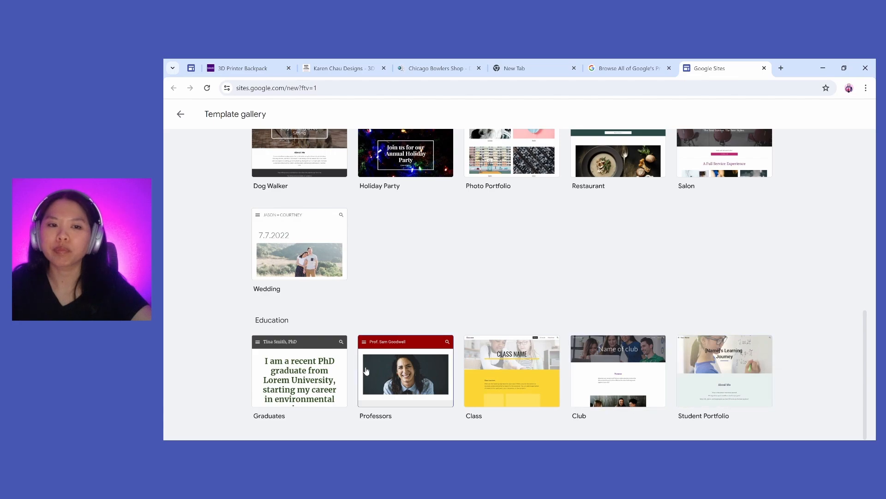
pyautogui.scroll(3, 610, 367)
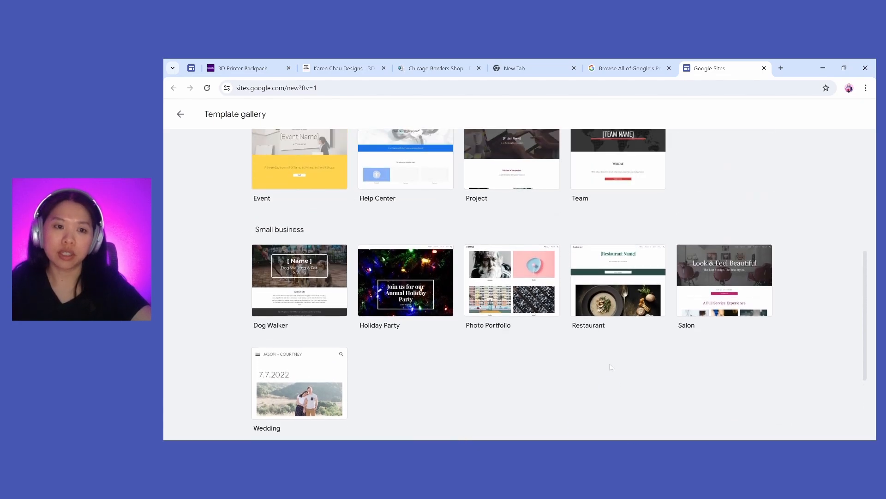
pyautogui.scroll(1, 556, 359)
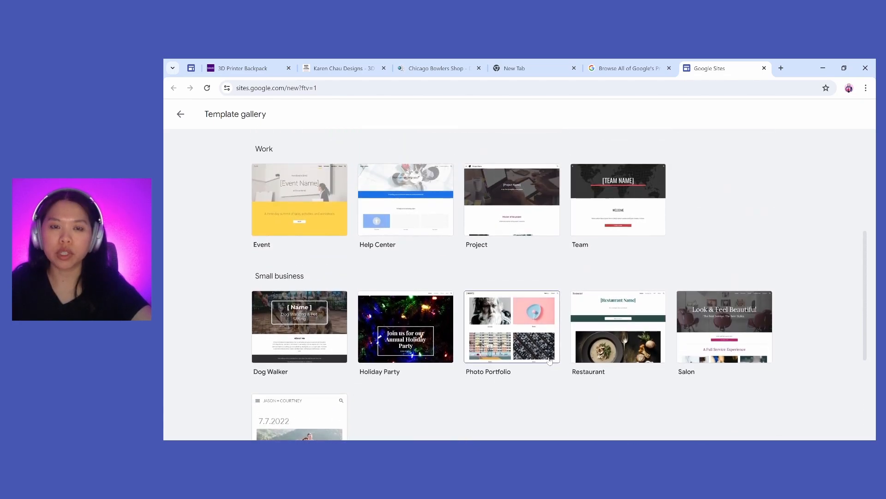
pyautogui.scroll(1, 547, 360)
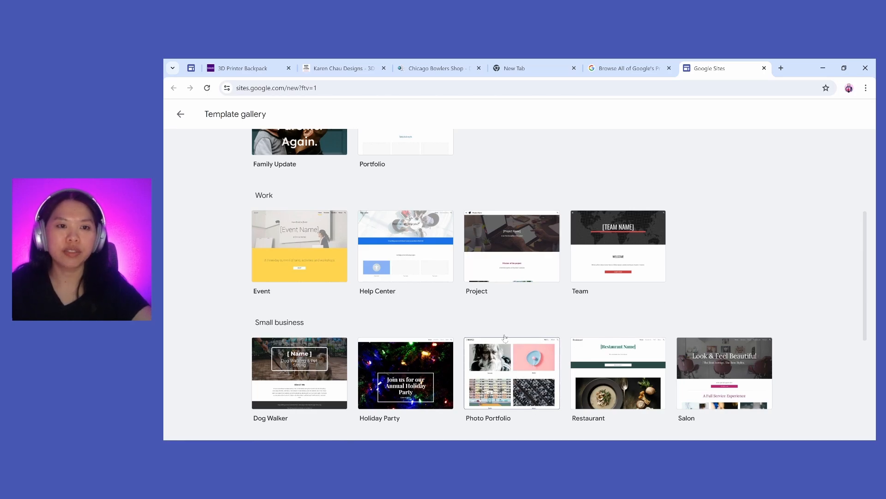
pyautogui.scroll(5, 505, 337)
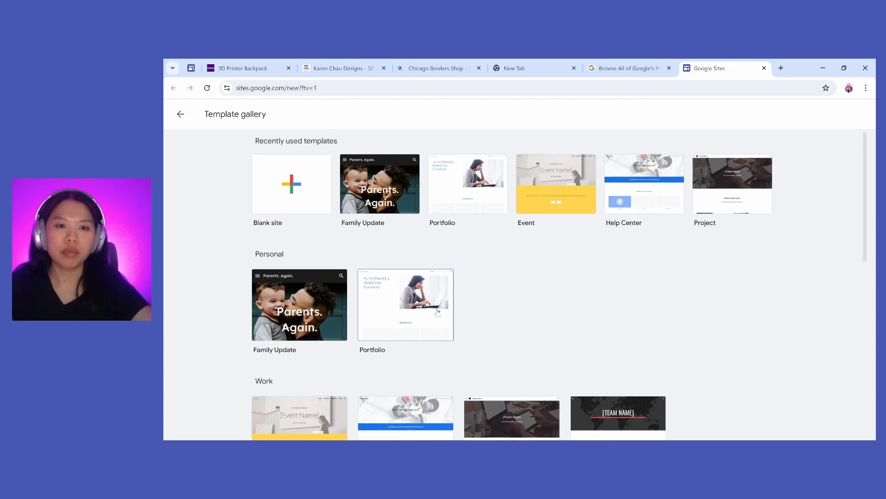
pyautogui.scroll(-2, 476, 318)
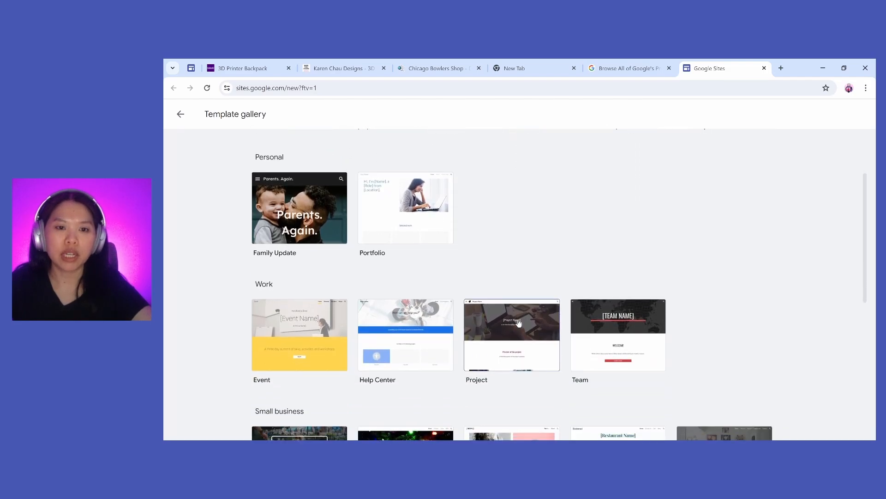
# - Create a new site from the Photo Portfolio template in the Small business category
pyautogui.scroll(-3, 519, 323)
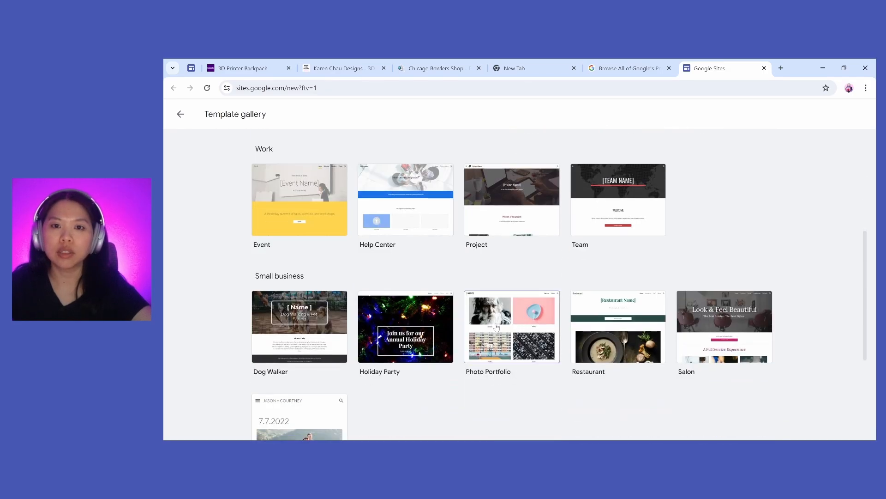
pyautogui.click(535, 334)
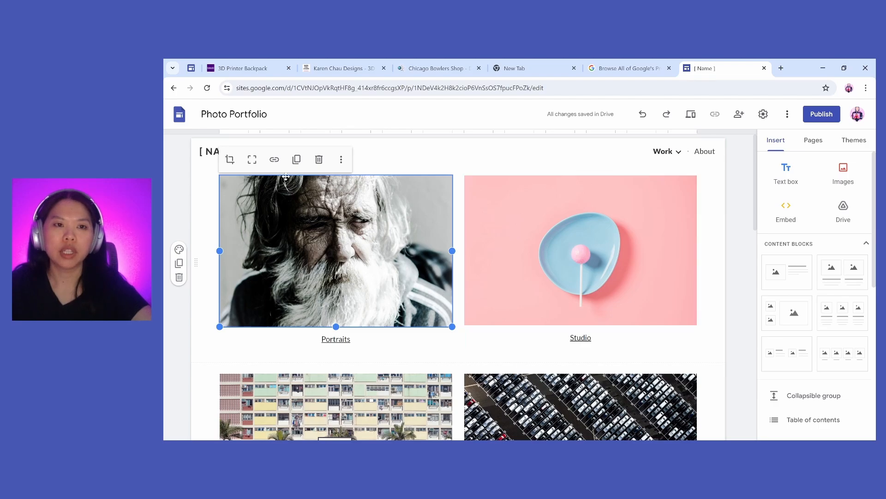
# - Check the image replacement options for the Portraits photo and review the photo sections beneath it
pyautogui.click(342, 160)
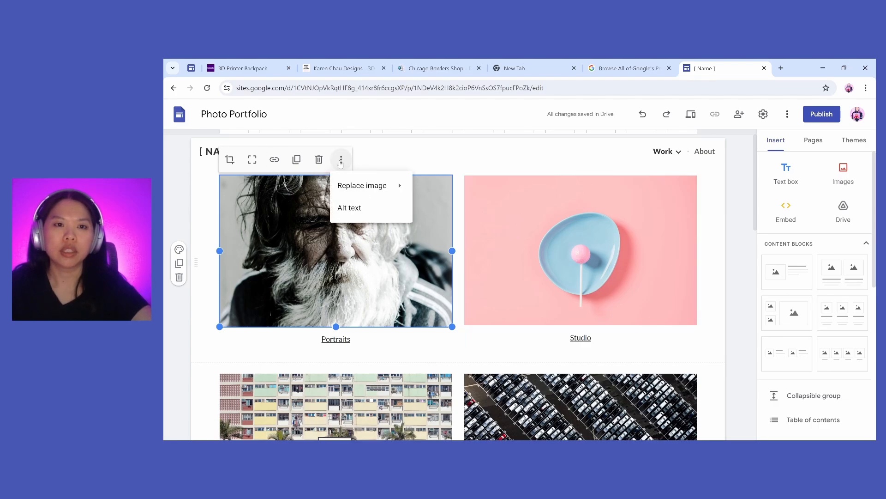
pyautogui.moveTo(369, 187)
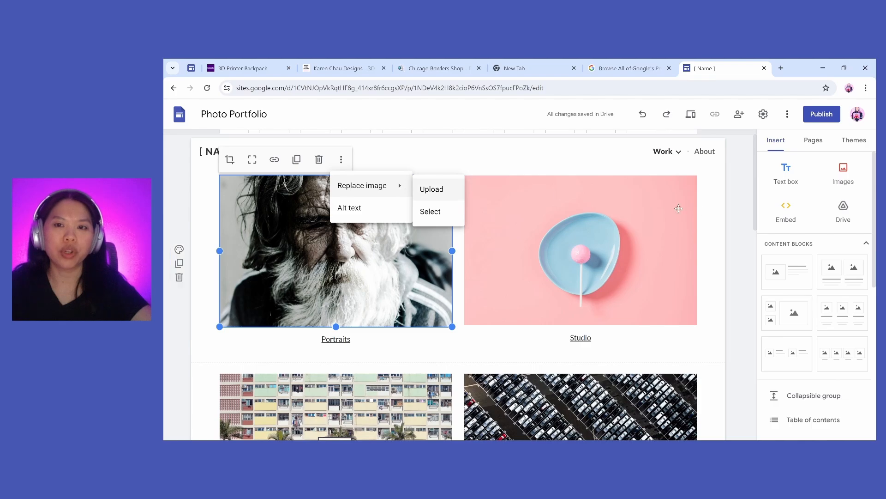
pyautogui.click(699, 266)
pyautogui.scroll(-2, 700, 266)
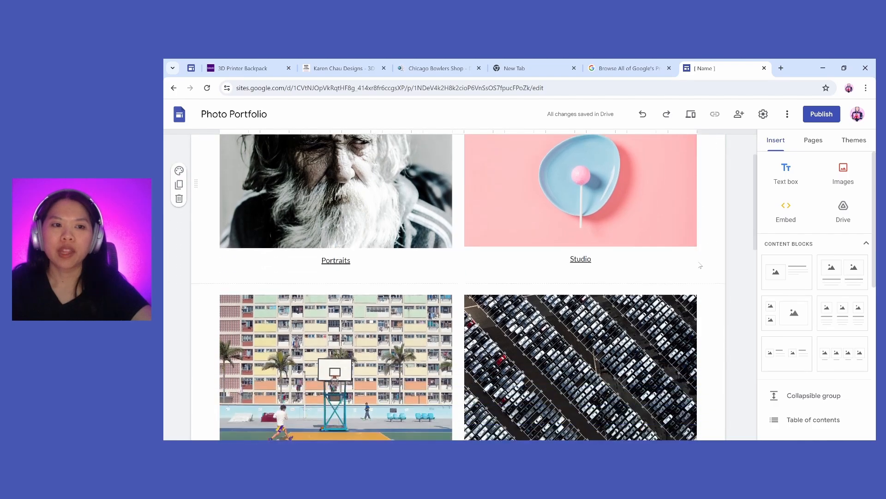
pyautogui.scroll(-1, 700, 266)
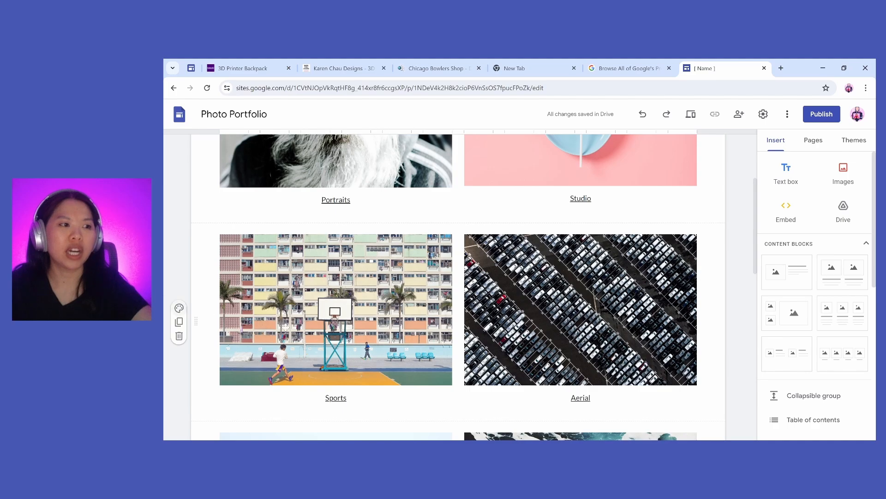
pyautogui.scroll(-1, 302, 330)
pyautogui.scroll(2, 279, 306)
pyautogui.scroll(2, 278, 306)
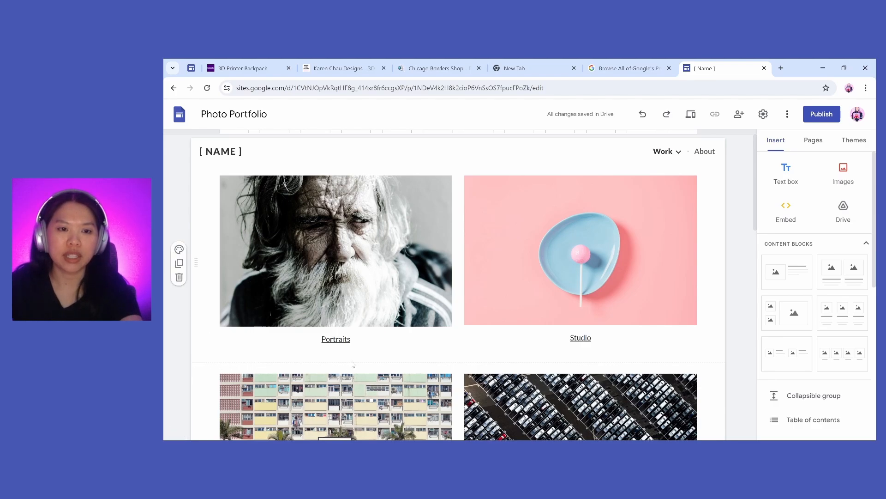
# - Apply the Style 3 section color to the Portraits and Studio section and check its background image options
pyautogui.click(179, 250)
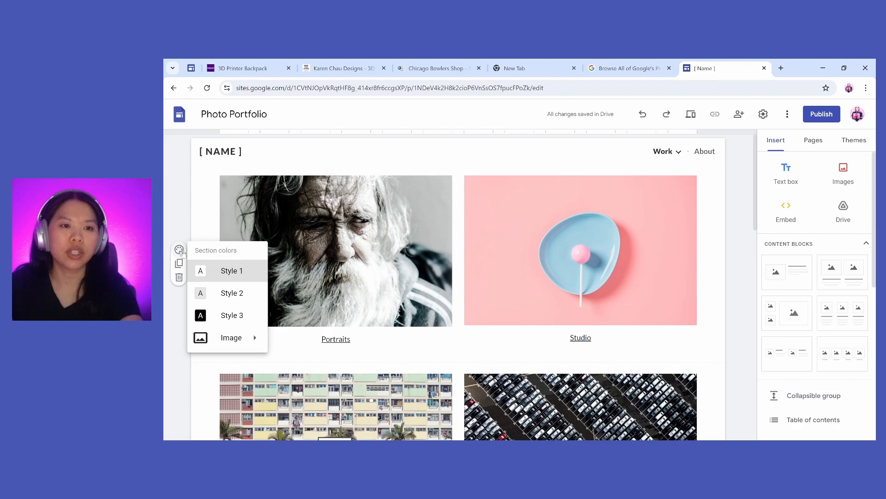
pyautogui.click(212, 316)
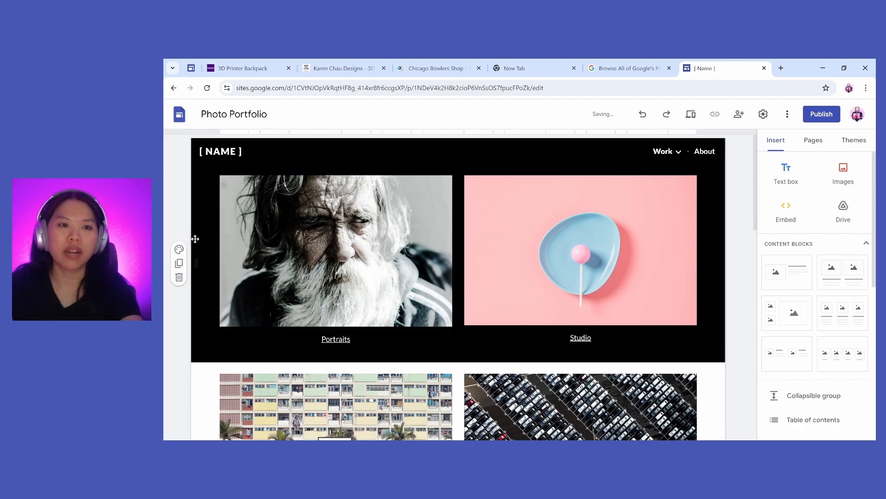
pyautogui.click(179, 251)
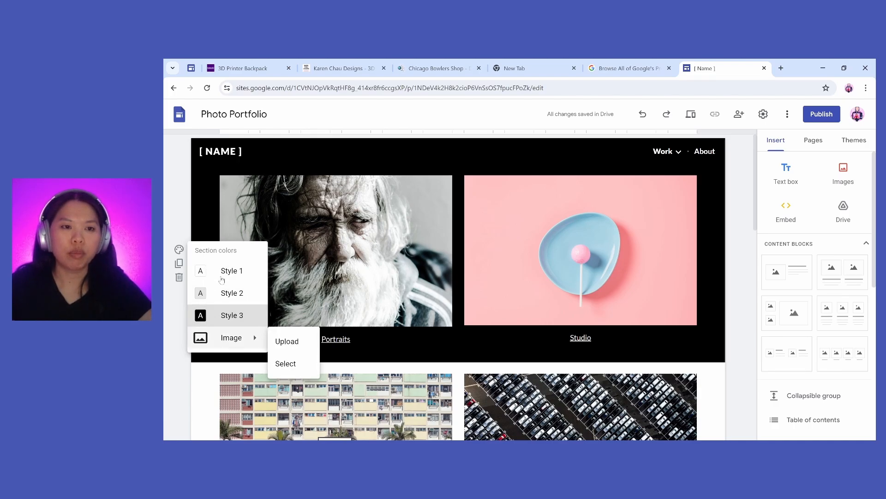
pyautogui.moveTo(222, 342)
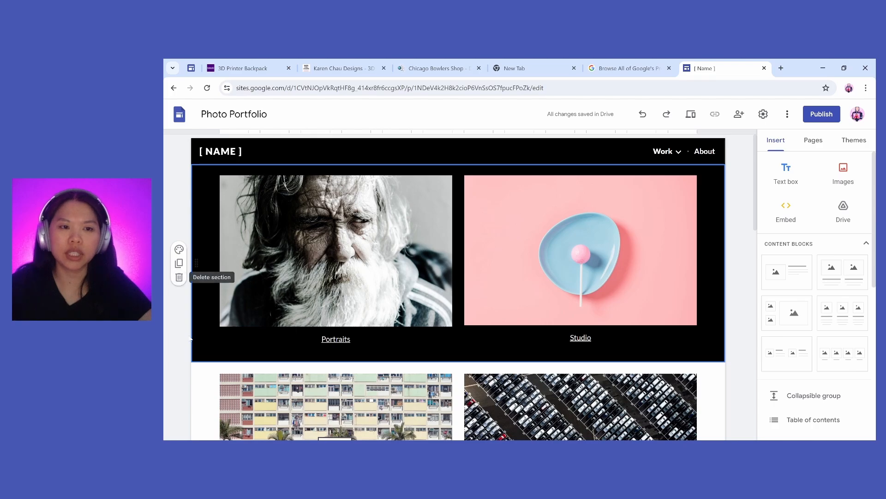
# - Review the home page's photo sections from Portraits down to the contact details footer
pyautogui.scroll(-4, 194, 286)
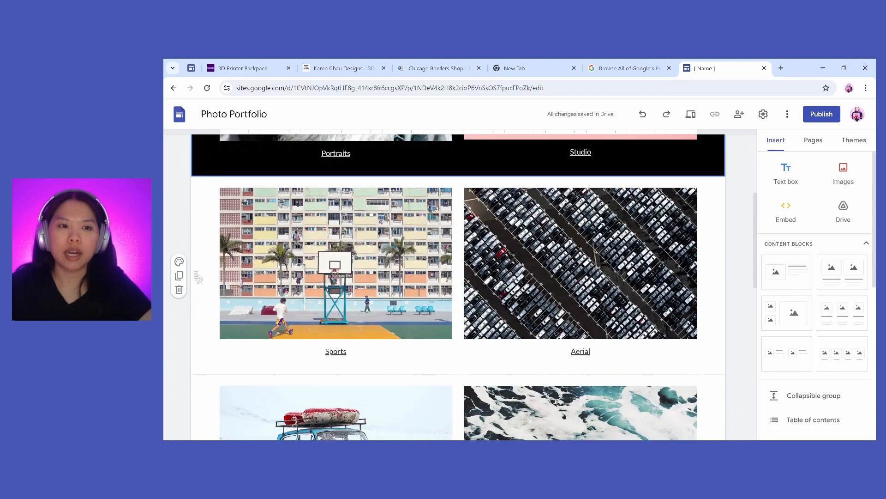
pyautogui.scroll(-1, 344, 300)
pyautogui.scroll(-1, 344, 300)
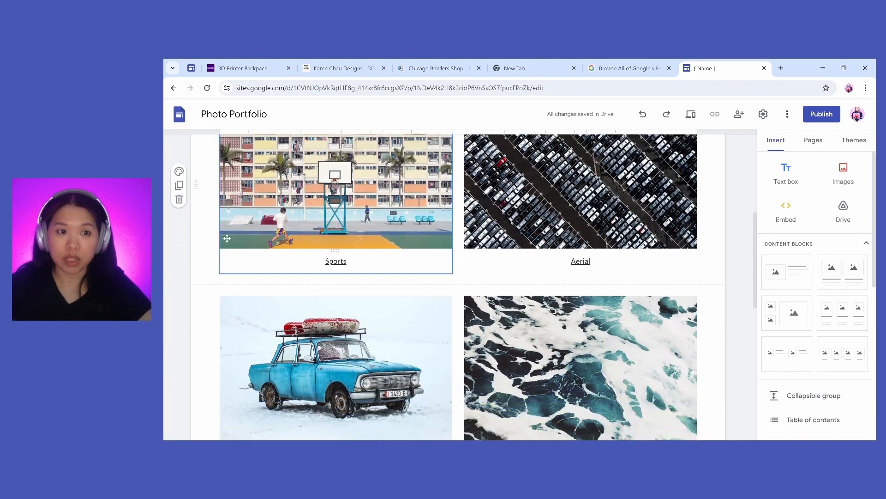
pyautogui.scroll(6, 219, 235)
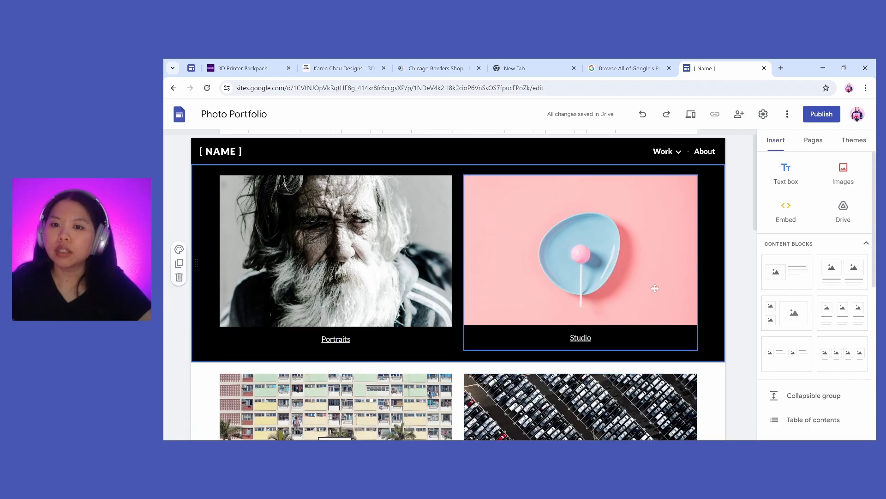
pyautogui.scroll(-12, 655, 288)
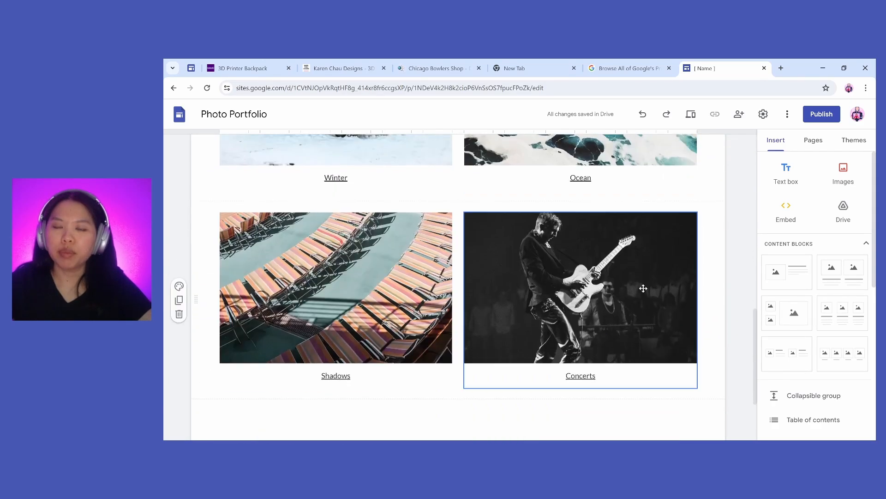
pyautogui.scroll(-3, 643, 288)
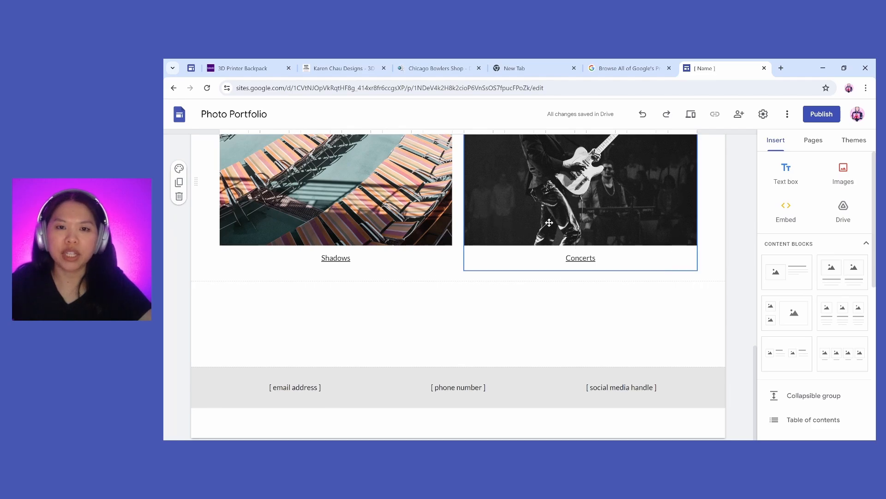
pyautogui.scroll(2, 195, 184)
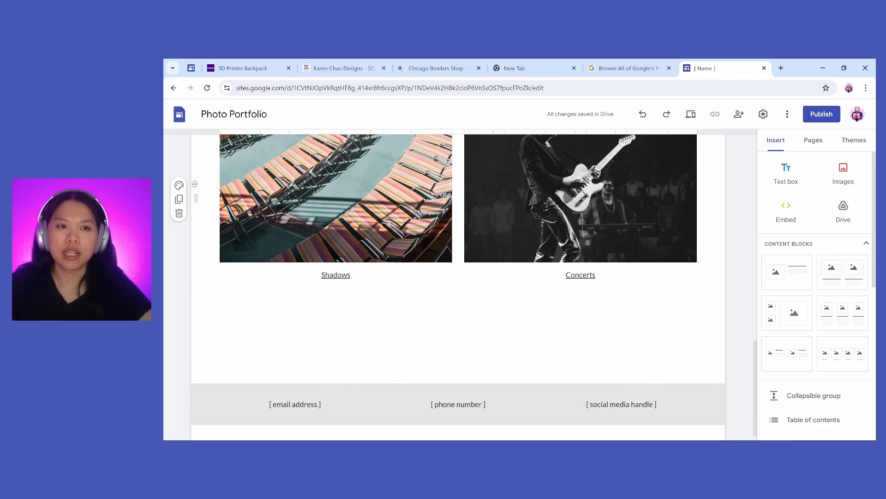
pyautogui.scroll(-2, 206, 278)
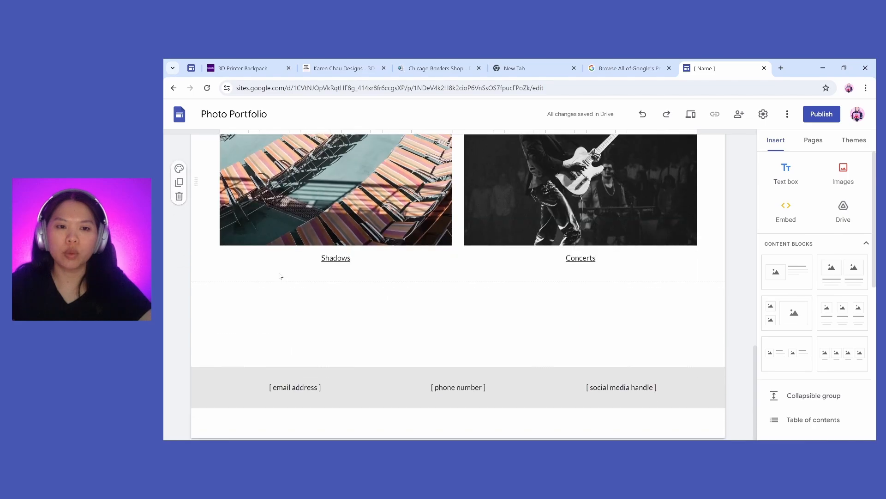
pyautogui.scroll(2, 598, 249)
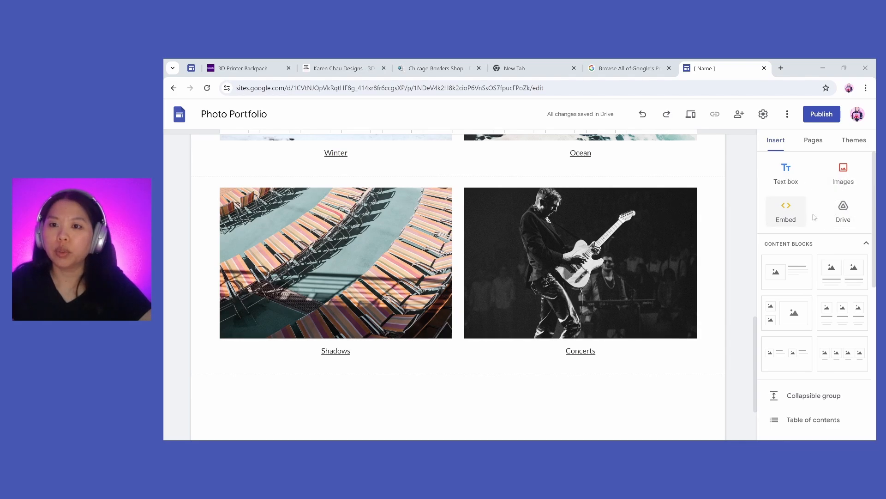
# - Insert an empty text box in its own section below the Shadows and Concerts photos
pyautogui.scroll(-1, 711, 271)
pyautogui.scroll(-3, 711, 271)
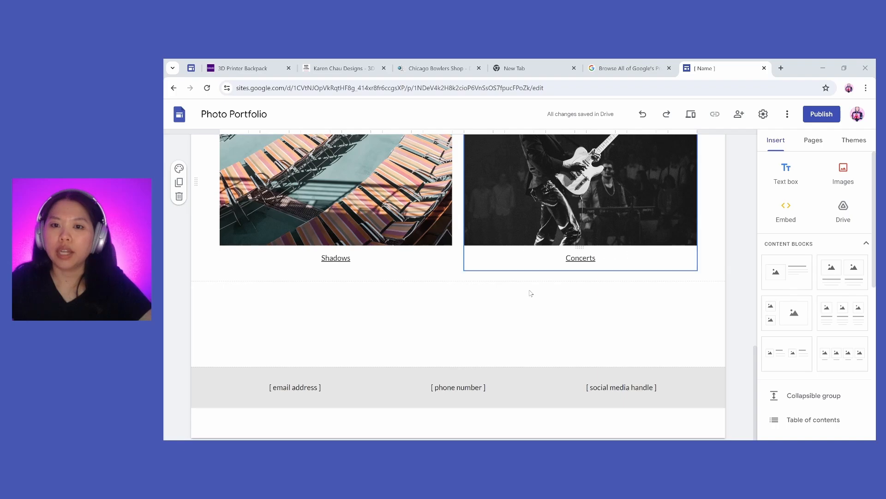
pyautogui.click(792, 180)
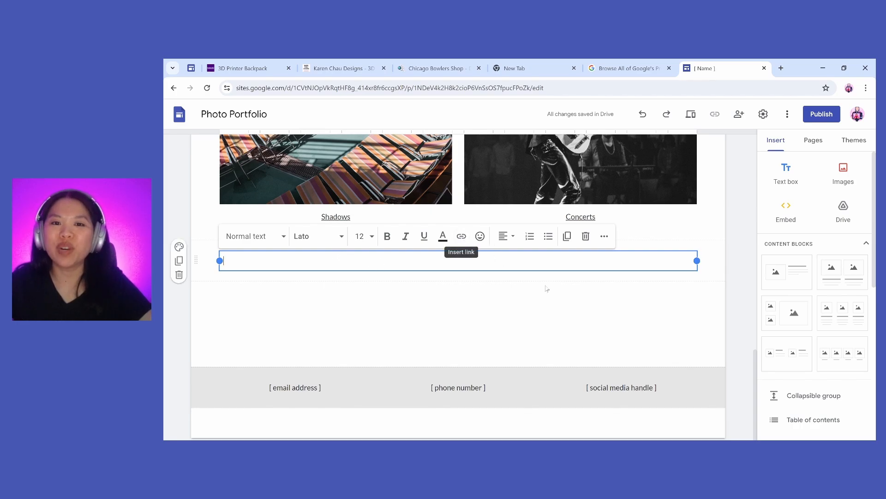
pyautogui.click(592, 283)
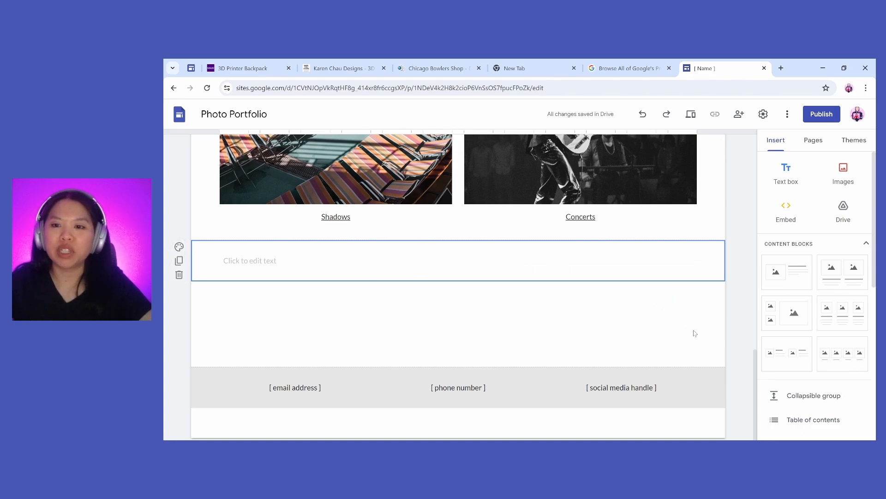
# - Insert a button named Google Sites that links to sites.google.com
pyautogui.scroll(-5, 805, 345)
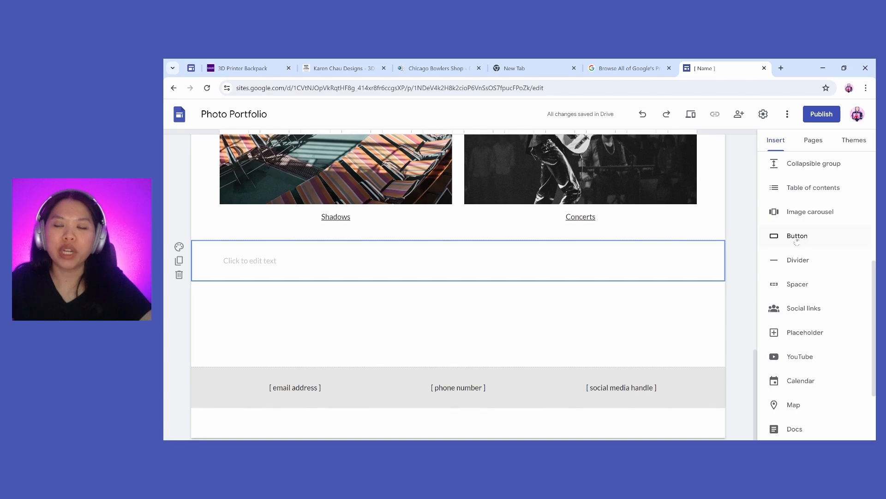
pyautogui.click(798, 237)
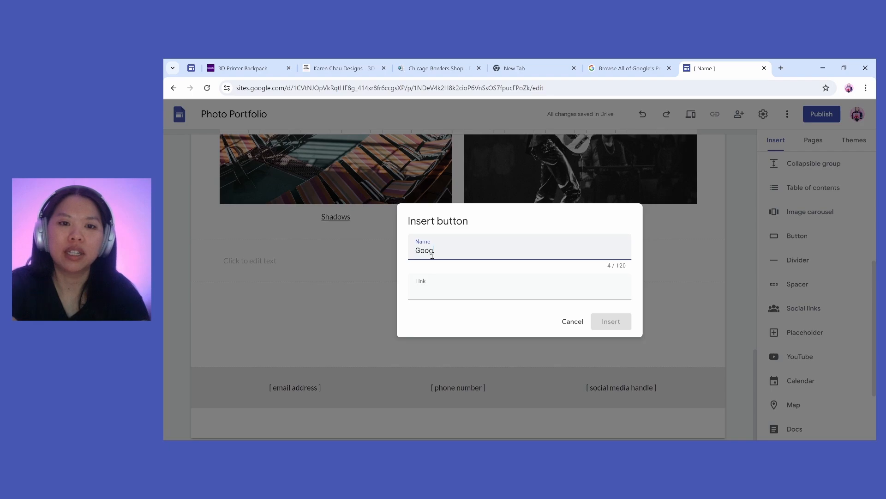
pyautogui.write('Google Sites')
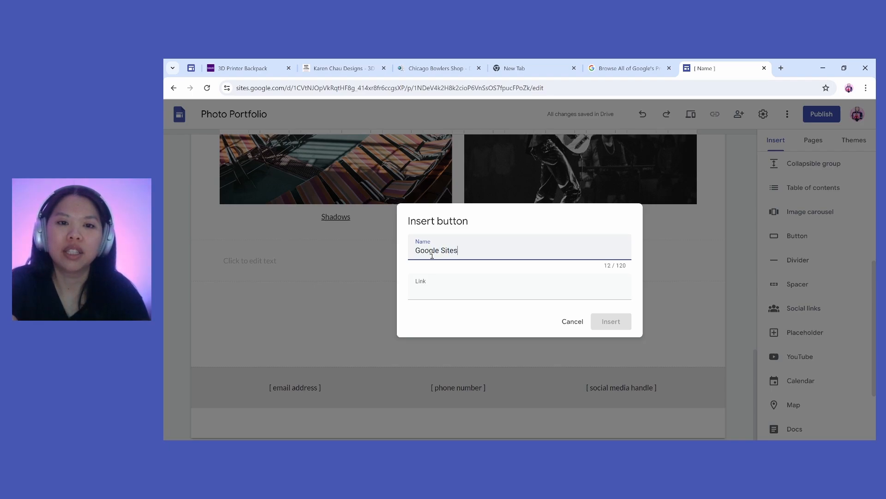
pyautogui.press('Tab')
pyautogui.write('si')
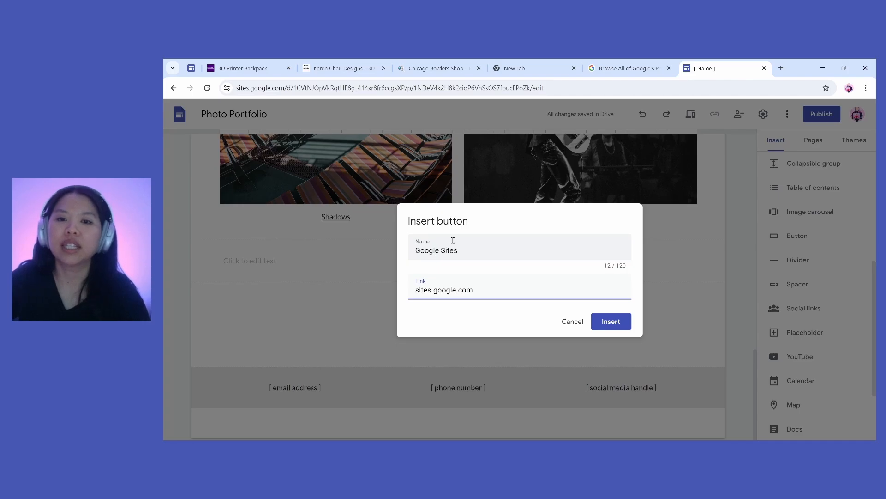
pyautogui.click(620, 322)
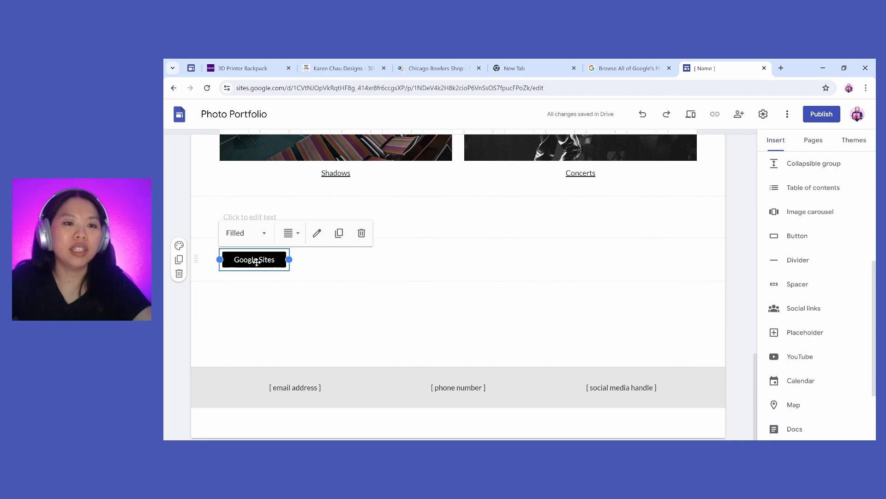
# - Widen the Google Sites button and center it horizontally within its section
pyautogui.moveTo(254, 261); pyautogui.dragTo(471, 259)
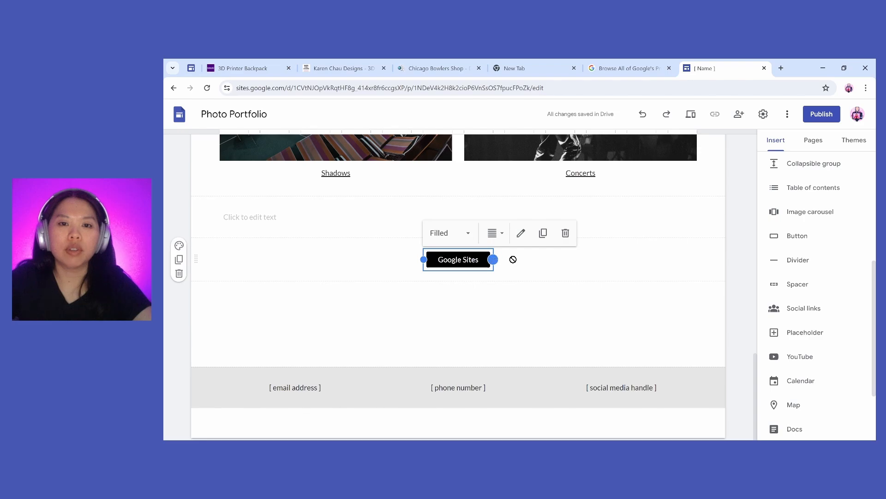
pyautogui.moveTo(494, 259); pyautogui.dragTo(616, 265)
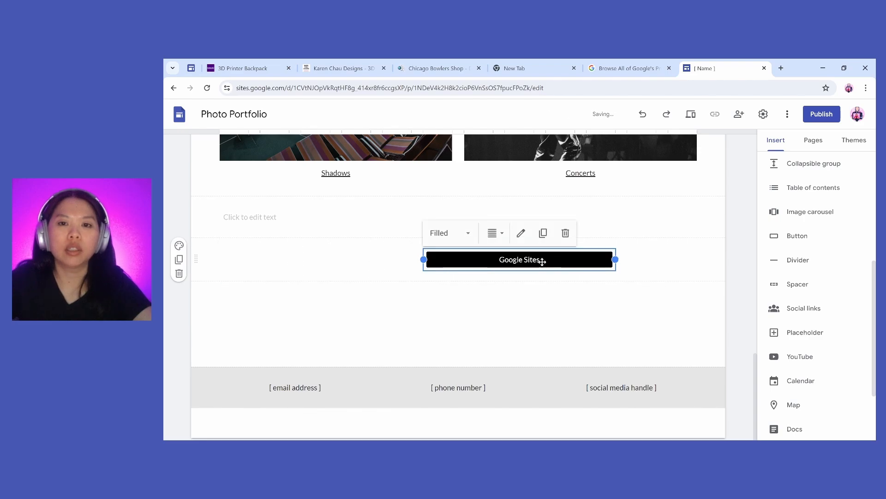
pyautogui.moveTo(540, 259); pyautogui.dragTo(466, 262)
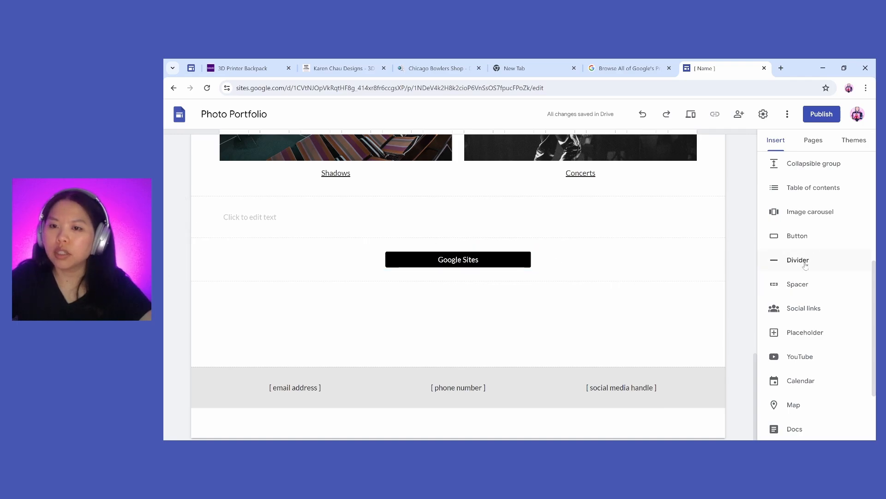
# - Insert the three-column content block with an image, heading and text per column below the Google Sites button
pyautogui.scroll(3, 799, 263)
pyautogui.scroll(3, 800, 261)
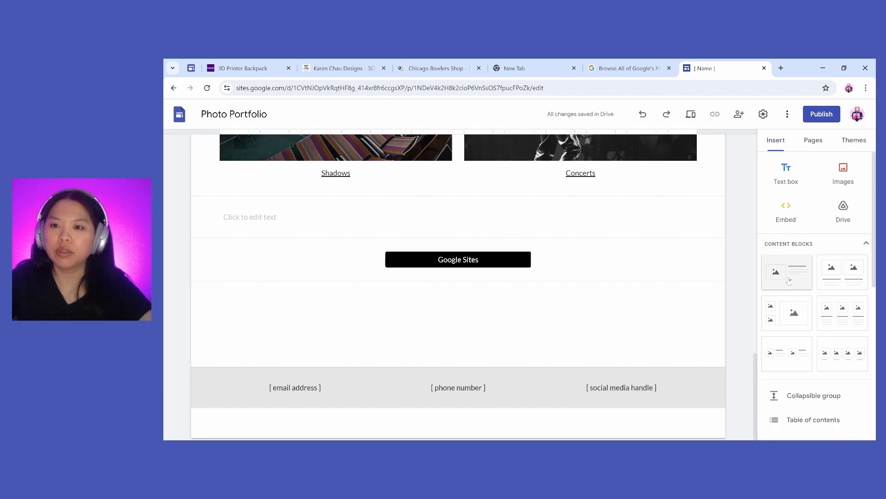
pyautogui.click(843, 316)
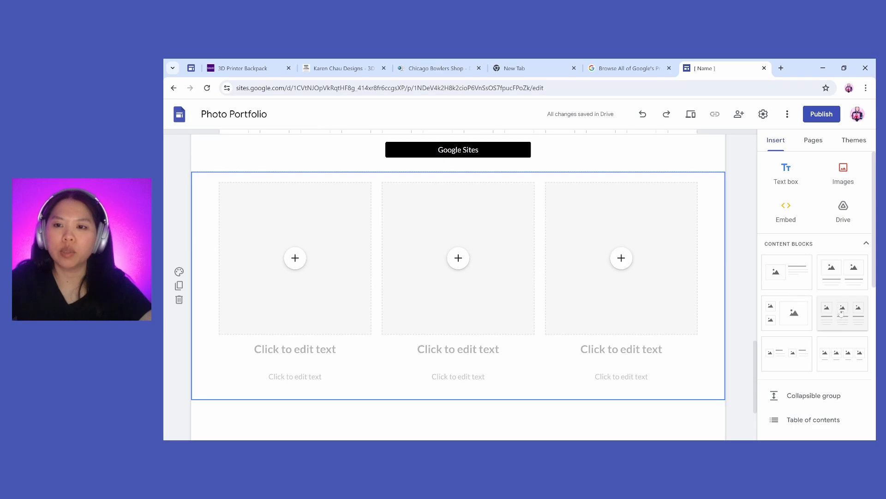
# - Examine the text style options for the body text in the content block's first column, leaving its style as is
pyautogui.click(278, 348)
pyautogui.click(291, 374)
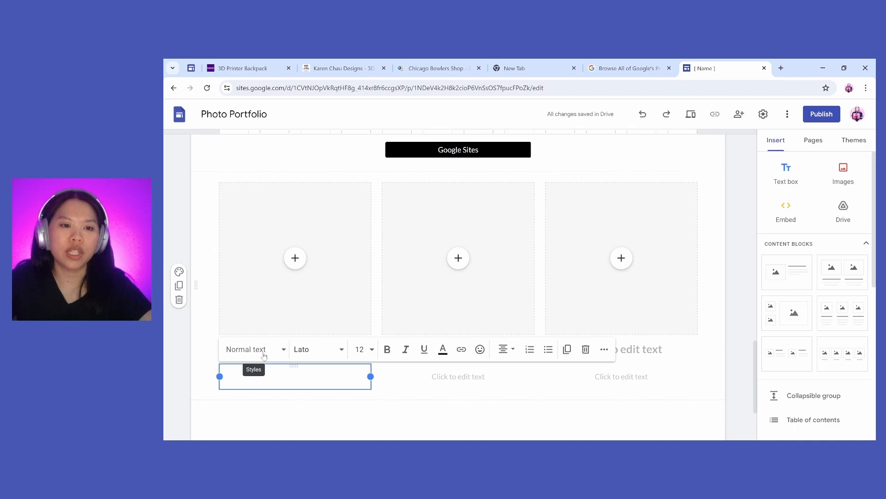
pyautogui.click(264, 351)
pyautogui.scroll(-2, 275, 359)
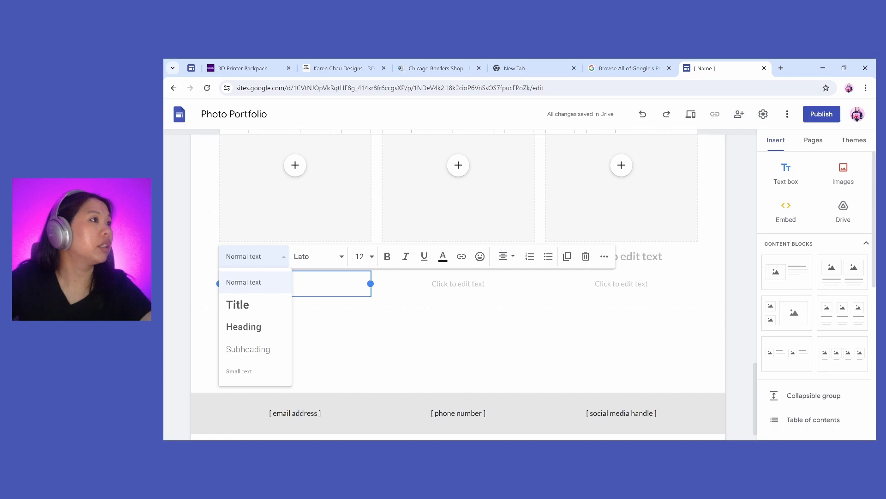
pyautogui.click(740, 277)
pyautogui.click(740, 277)
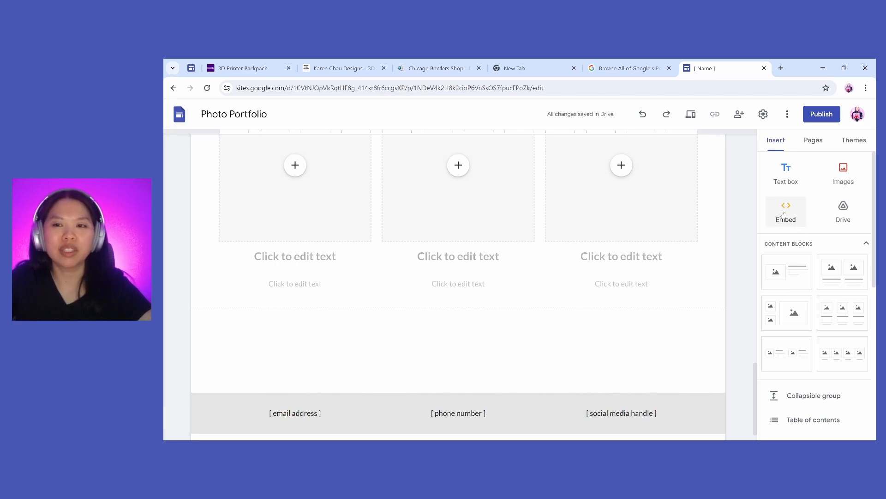
# - Insert a collapsible group below the three-column content block and place the cursor in its heading, then in its body text
pyautogui.scroll(-1, 755, 226)
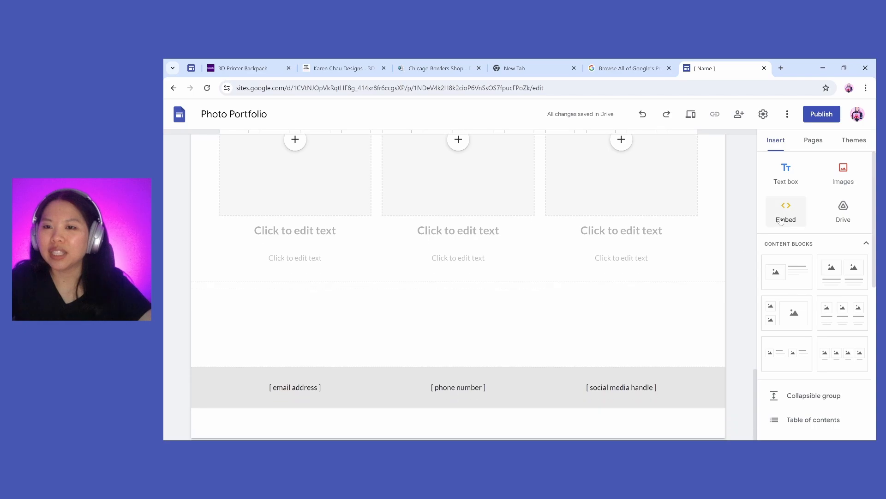
pyautogui.scroll(-2, 790, 208)
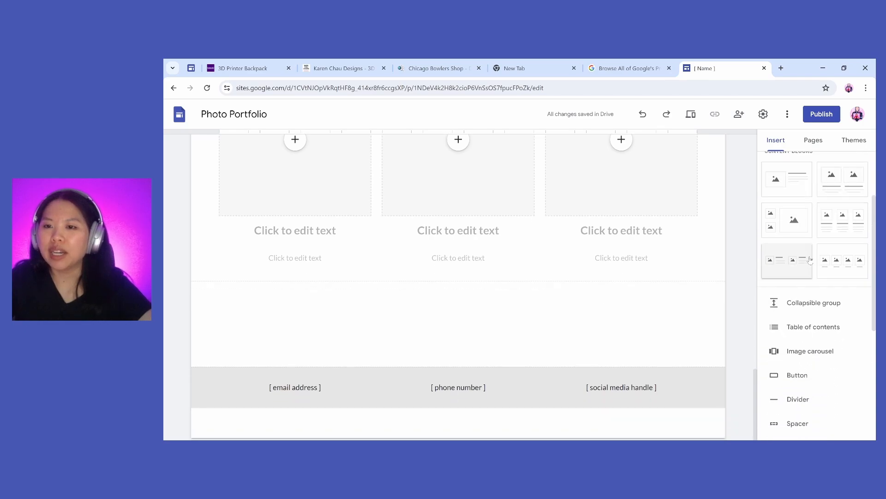
pyautogui.scroll(1, 790, 208)
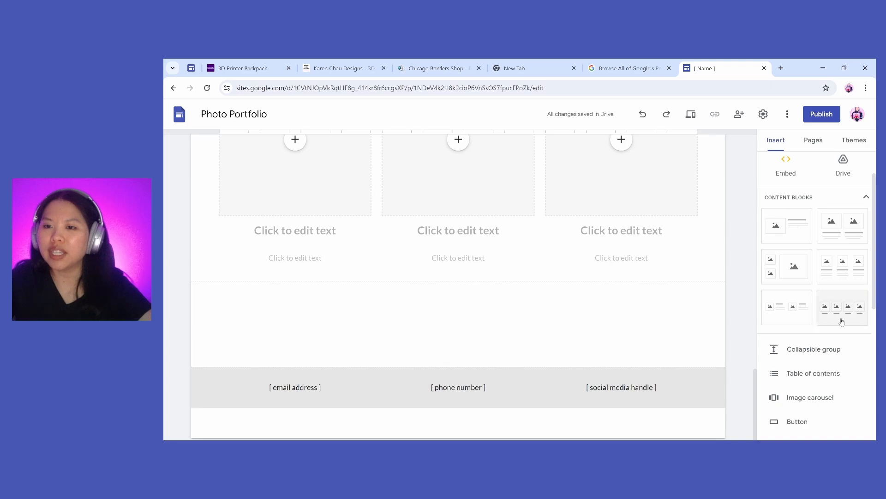
pyautogui.scroll(-3, 812, 268)
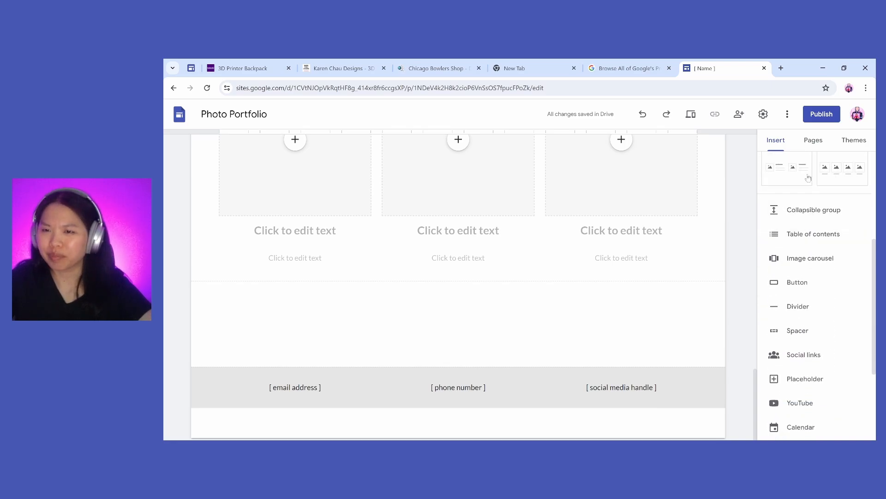
pyautogui.scroll(1, 810, 184)
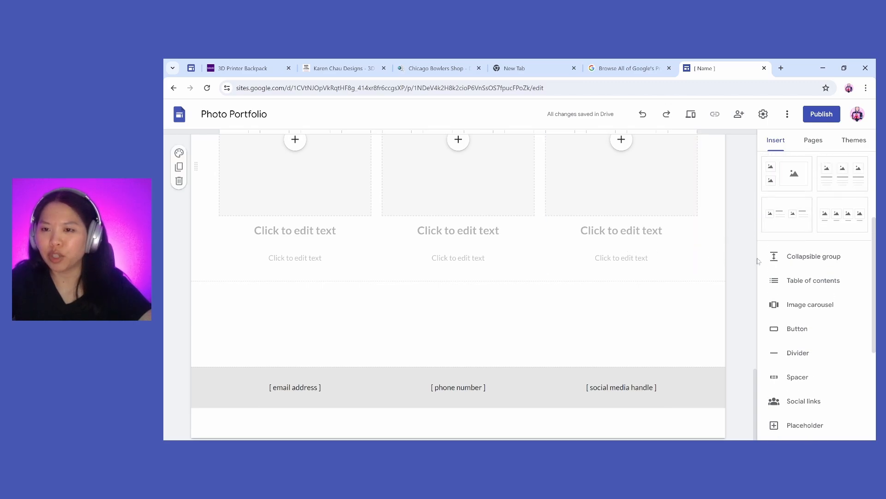
pyautogui.scroll(-1, 815, 245)
pyautogui.scroll(-1, 819, 236)
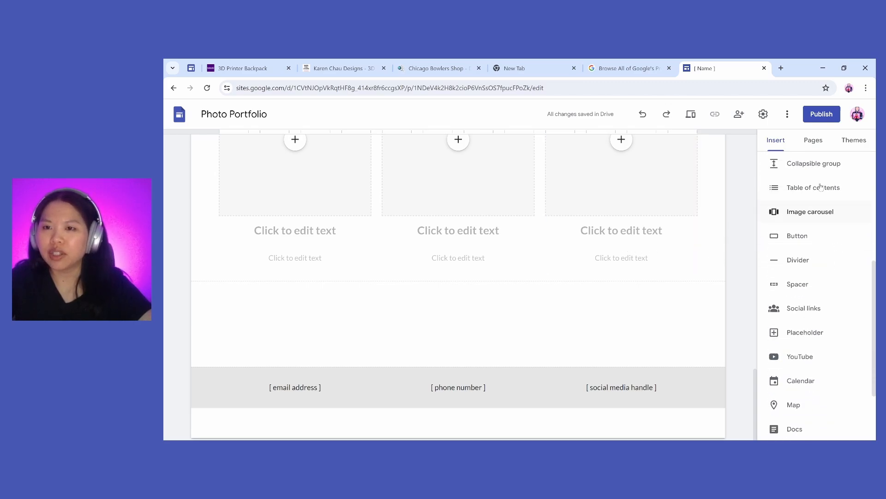
pyautogui.click(803, 165)
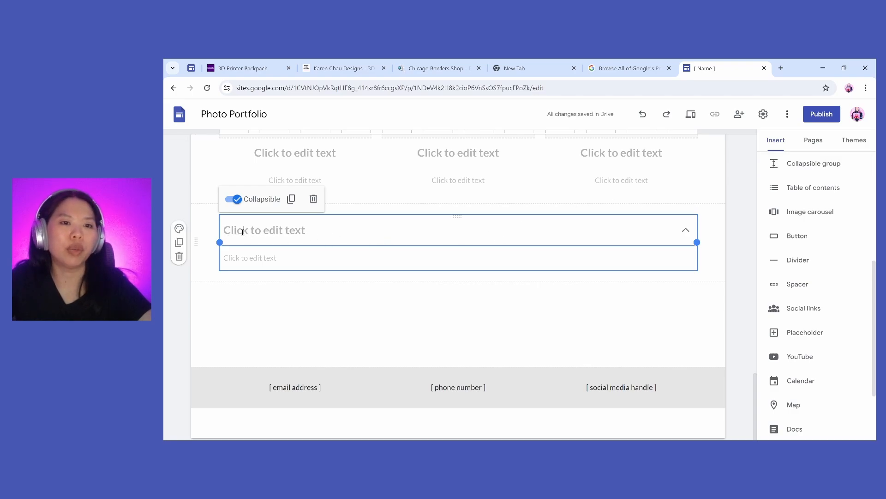
pyautogui.click(227, 231)
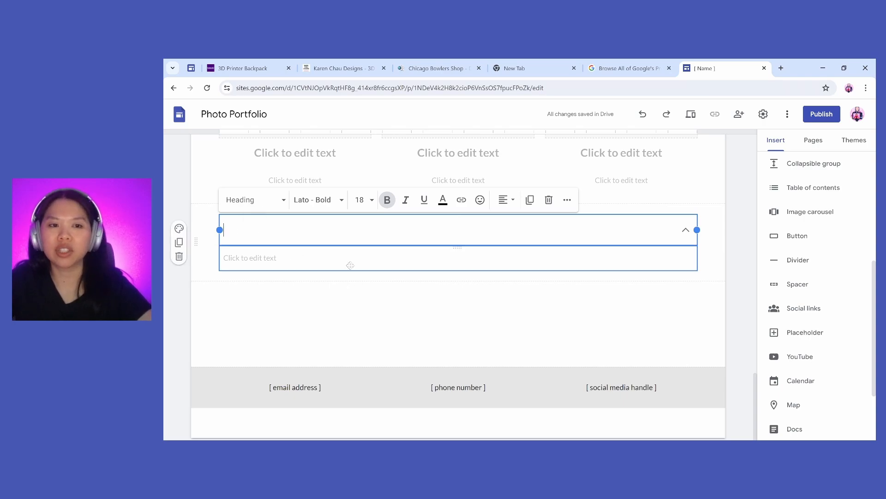
pyautogui.click(300, 263)
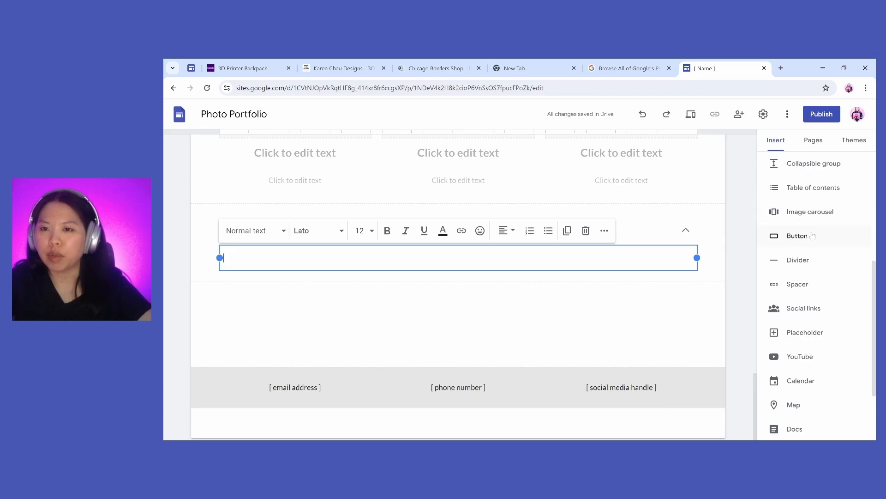
# - Insert a divider below the collapsible group and a slightly heightened spacer beneath it
pyautogui.scroll(-1, 818, 235)
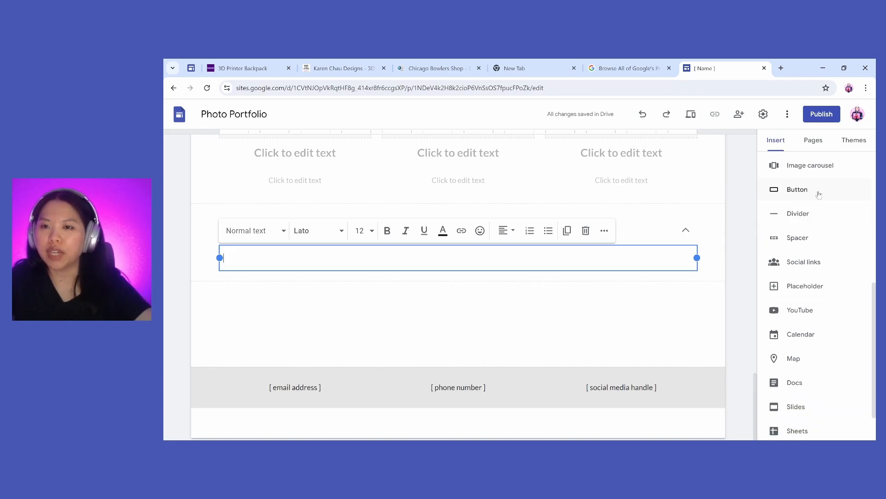
pyautogui.scroll(-1, 796, 205)
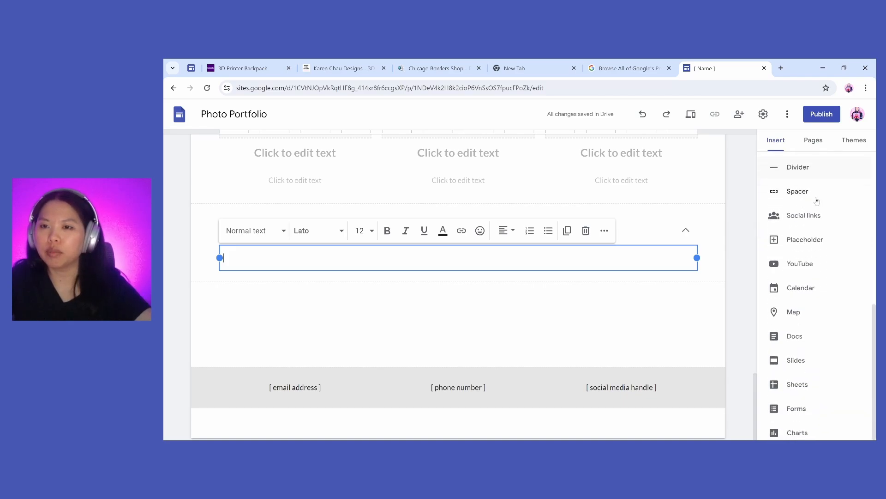
pyautogui.click(802, 171)
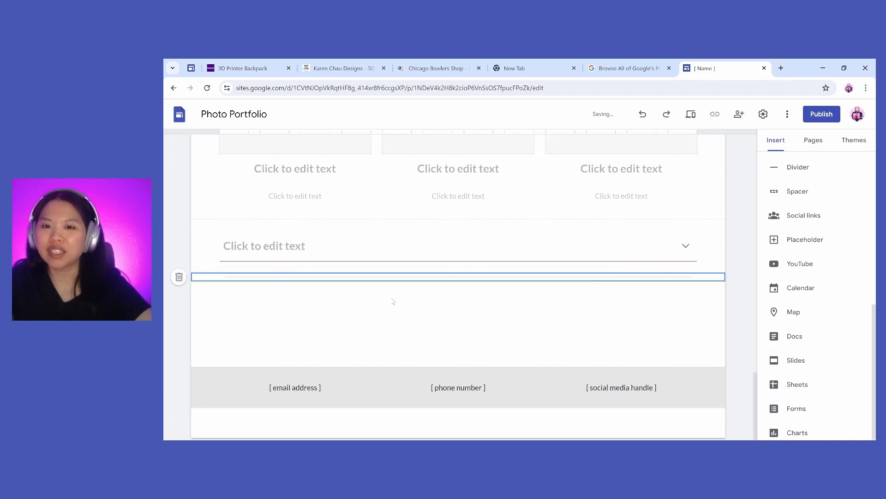
pyautogui.click(803, 191)
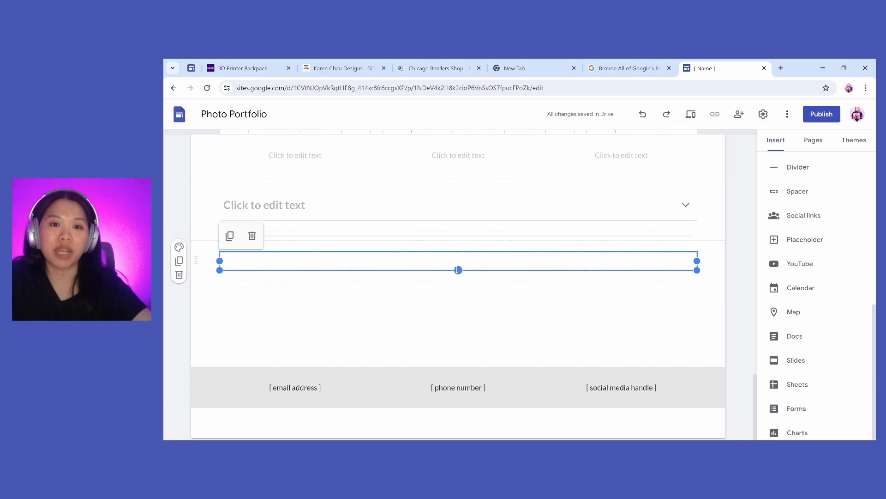
pyautogui.moveTo(458, 270); pyautogui.dragTo(458, 283)
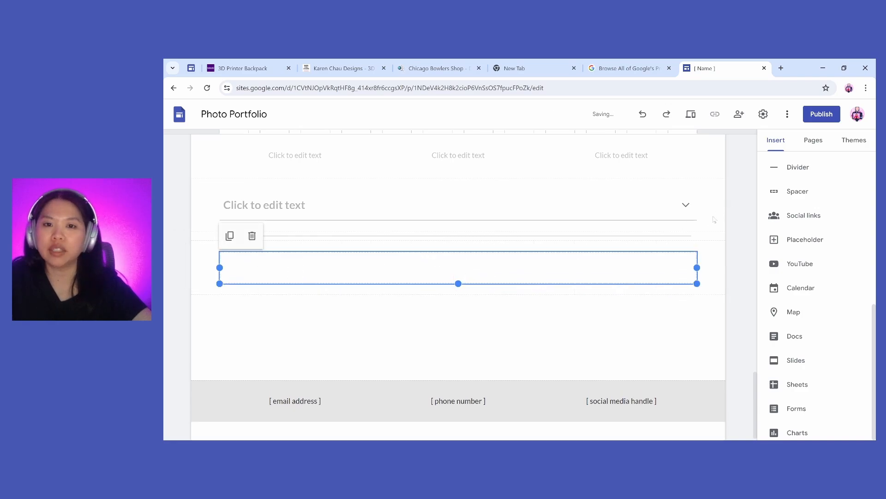
pyautogui.click(812, 216)
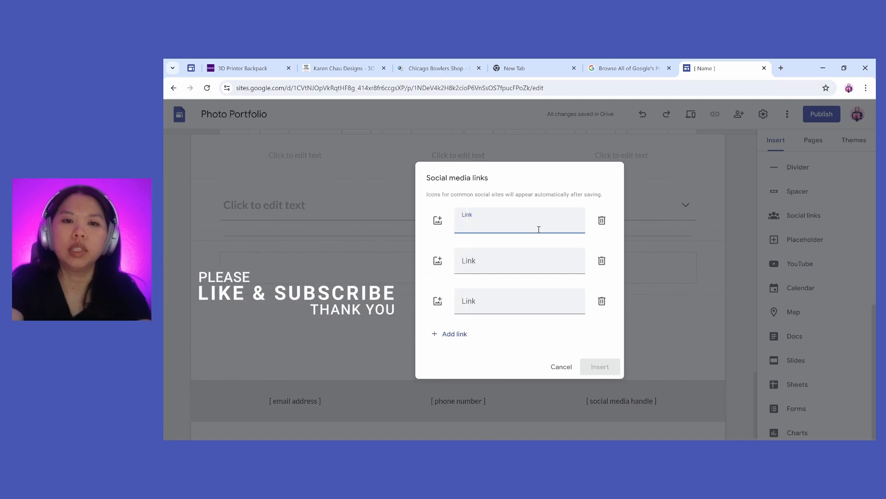
pyautogui.write('www.twitter.com')
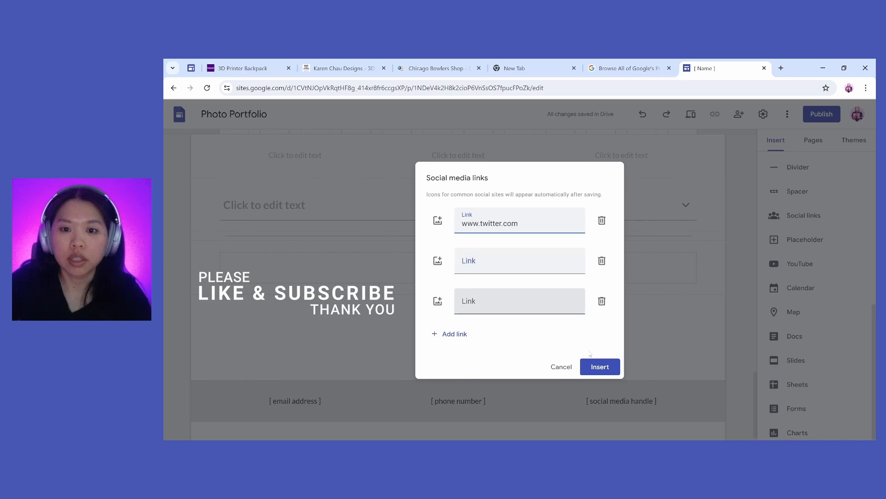
pyautogui.click(597, 367)
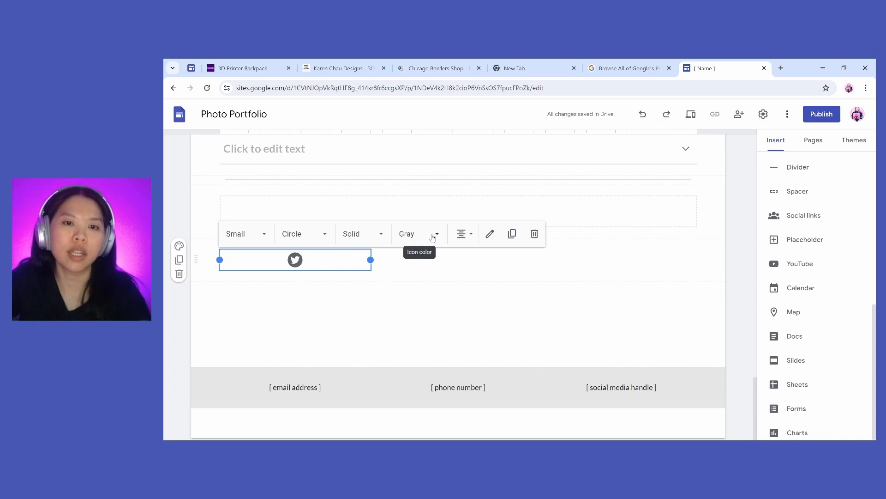
pyautogui.click(492, 234)
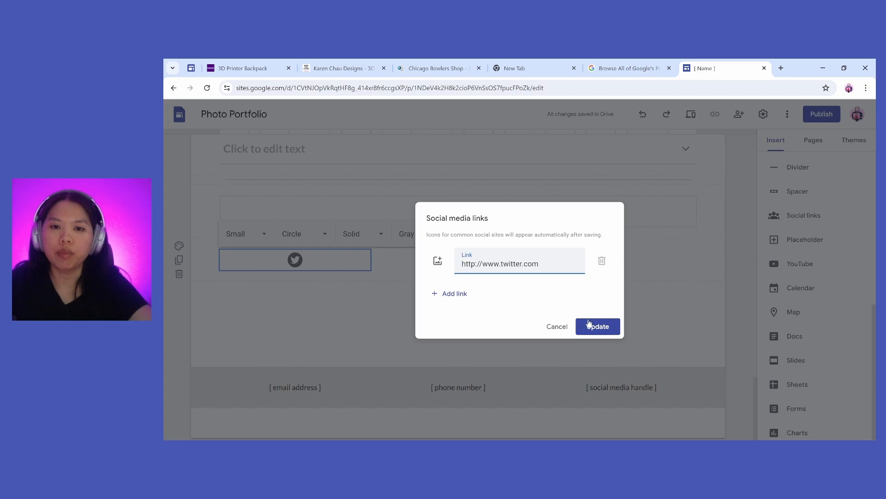
pyautogui.click(450, 294)
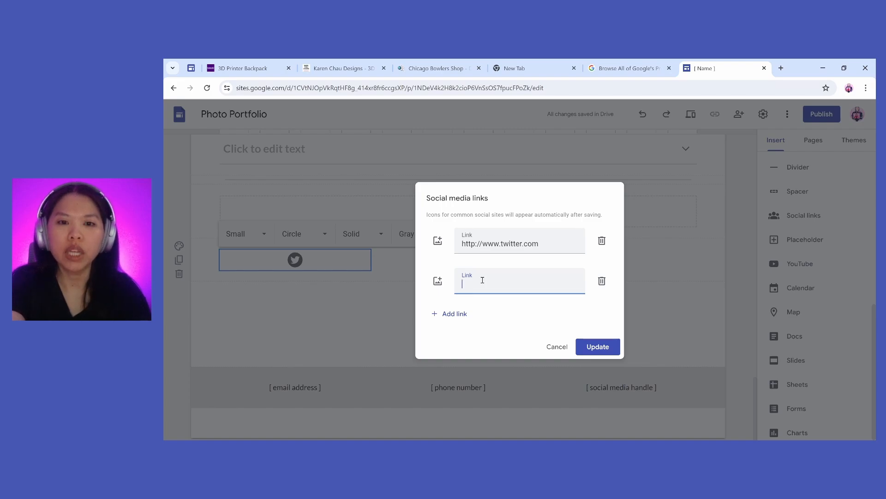
pyautogui.write('www.m')
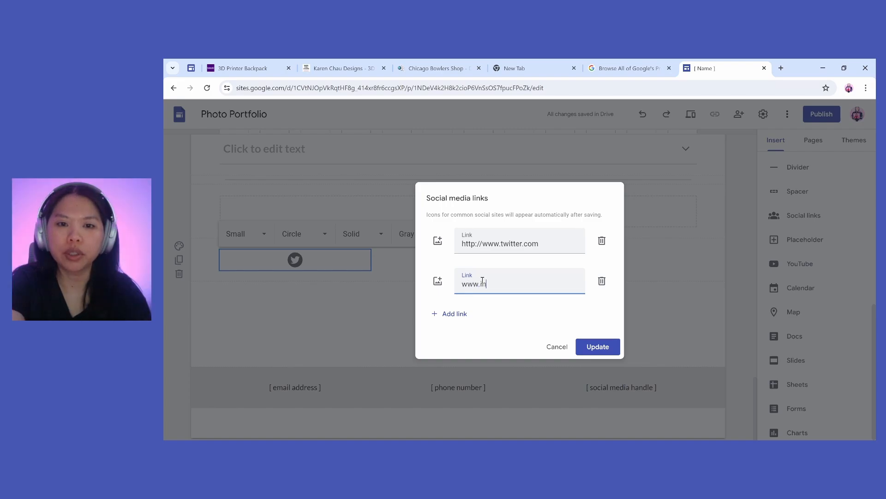
pyautogui.write('stagram.')
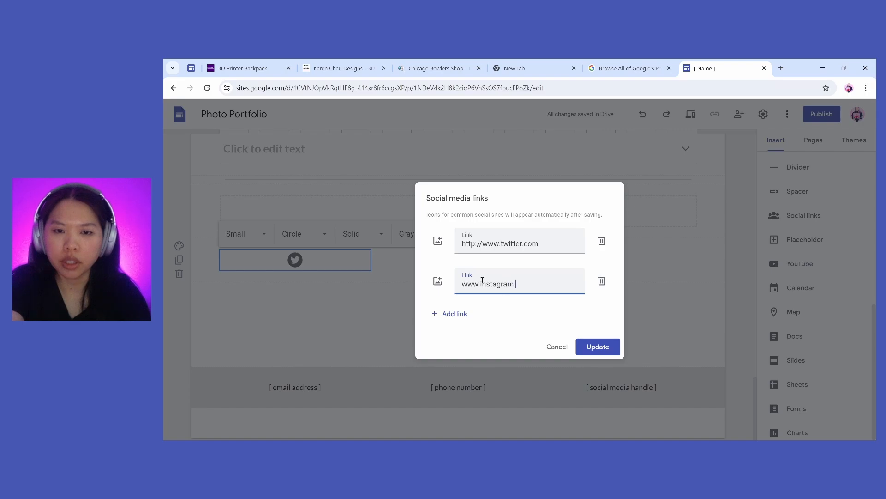
pyautogui.write('com')
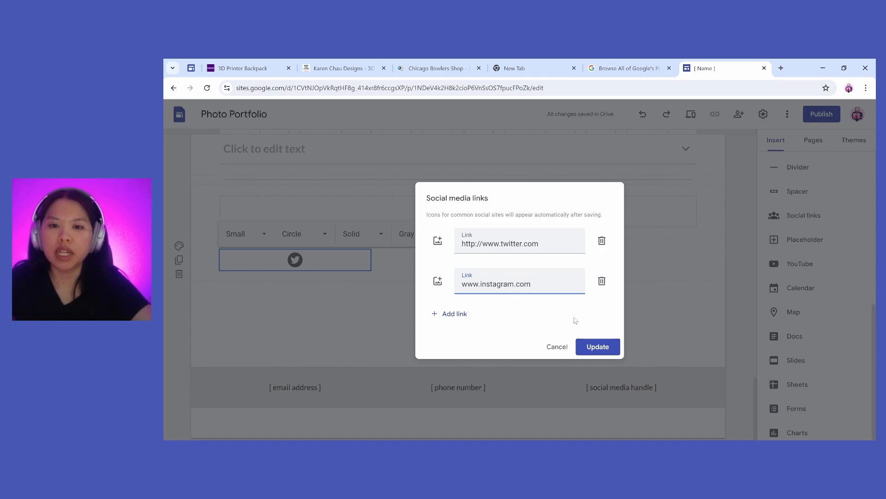
pyautogui.click(595, 346)
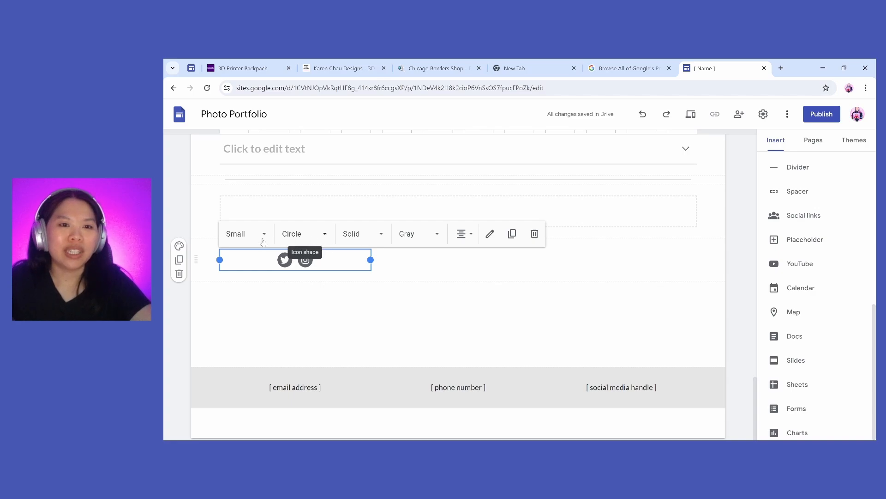
# - Set the social icons to Large and, after trying No shape, give them the Square shape
pyautogui.click(248, 236)
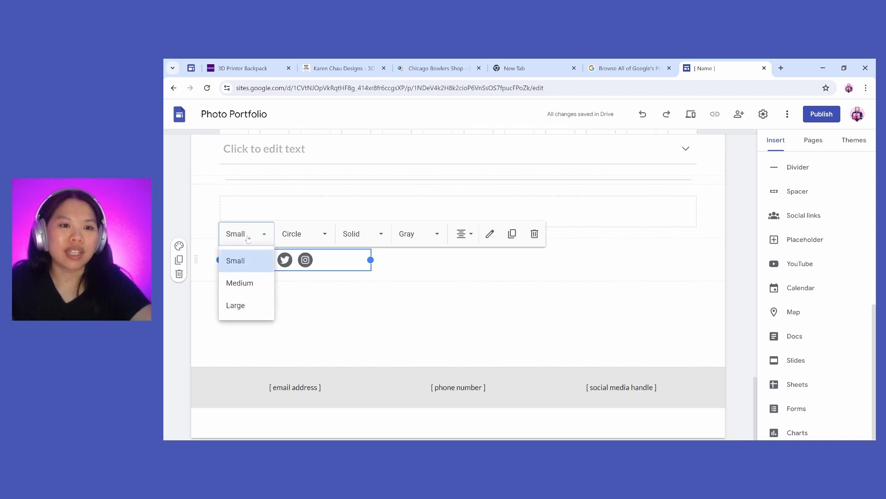
pyautogui.click(246, 306)
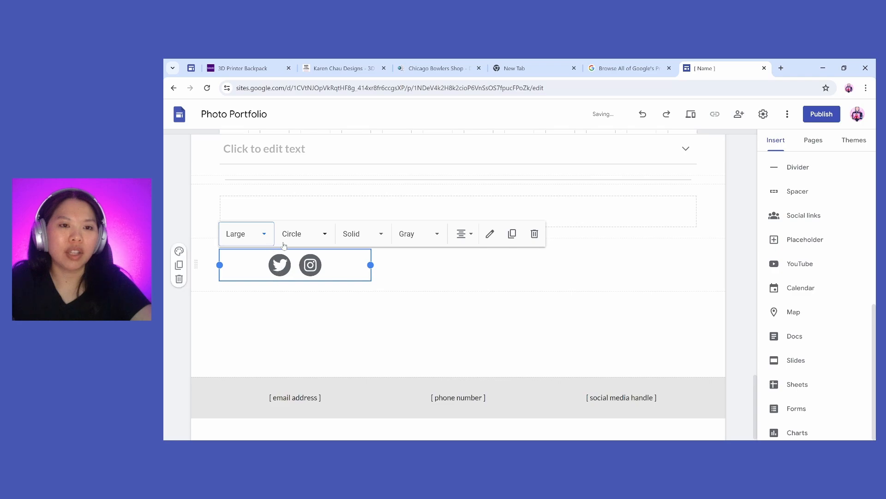
pyautogui.click(299, 235)
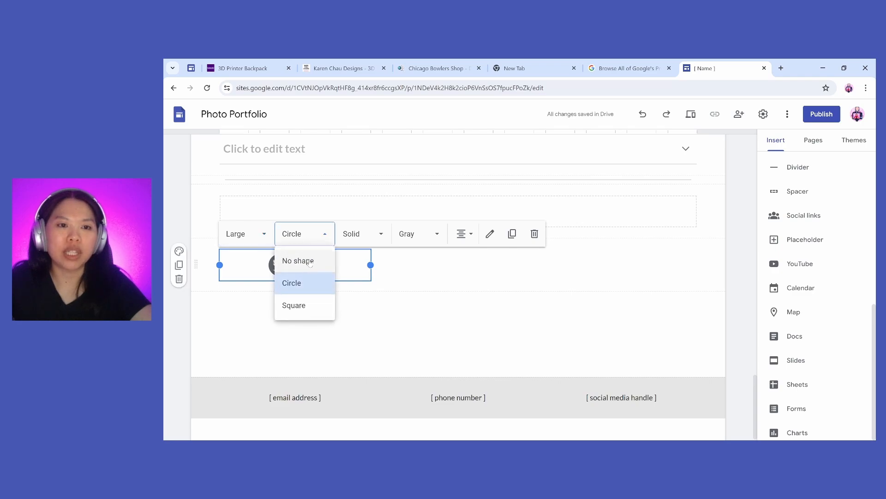
pyautogui.click(297, 260)
pyautogui.click(283, 262)
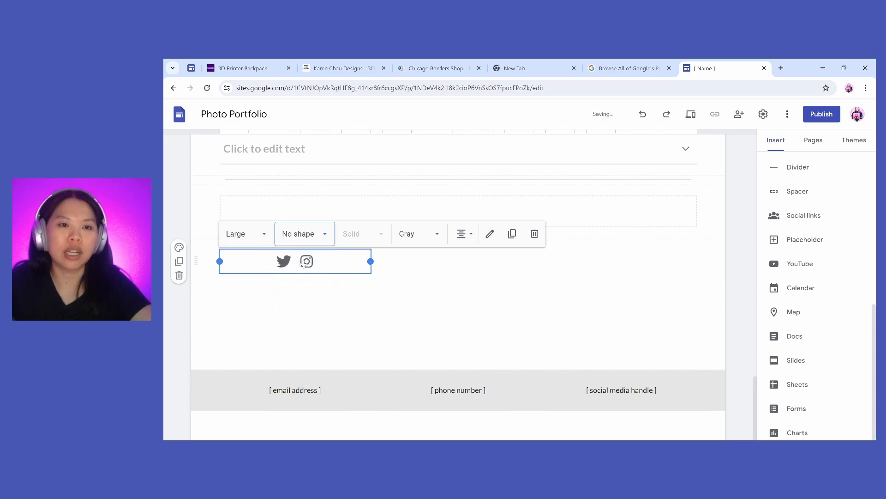
pyautogui.click(306, 241)
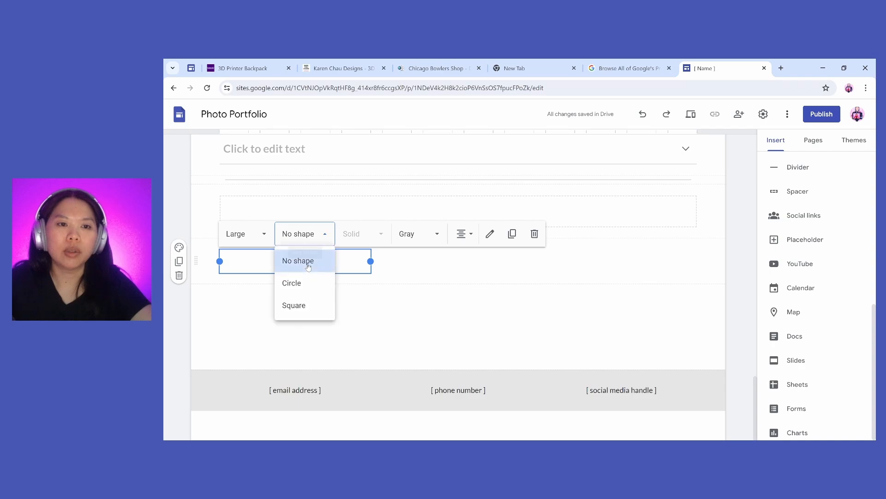
pyautogui.click(298, 305)
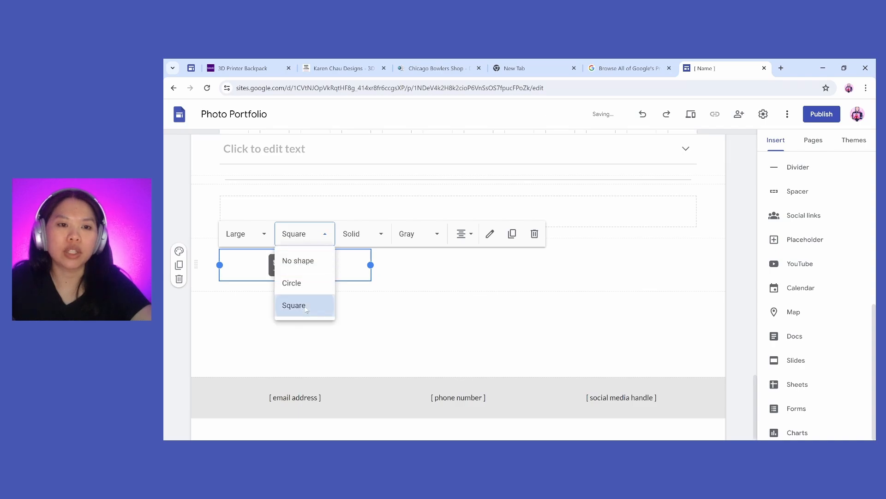
# - Try the Outline style on the social icons and return them to Solid
pyautogui.click(360, 236)
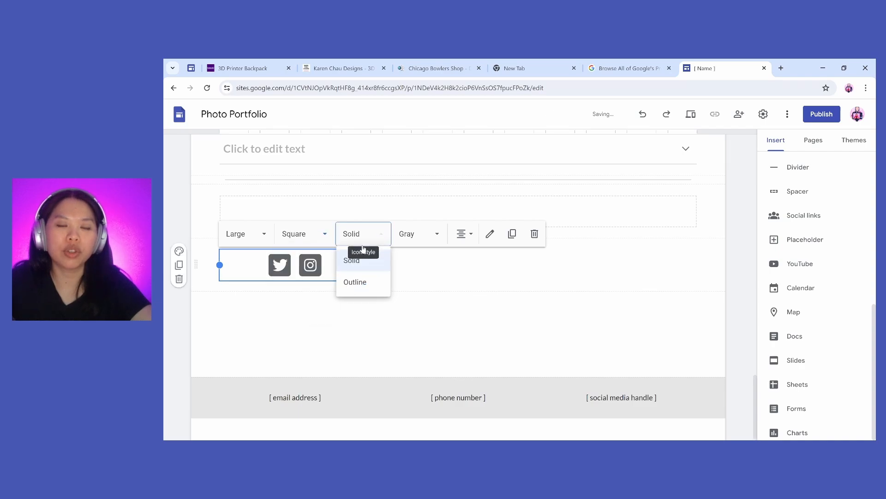
pyautogui.click(362, 288)
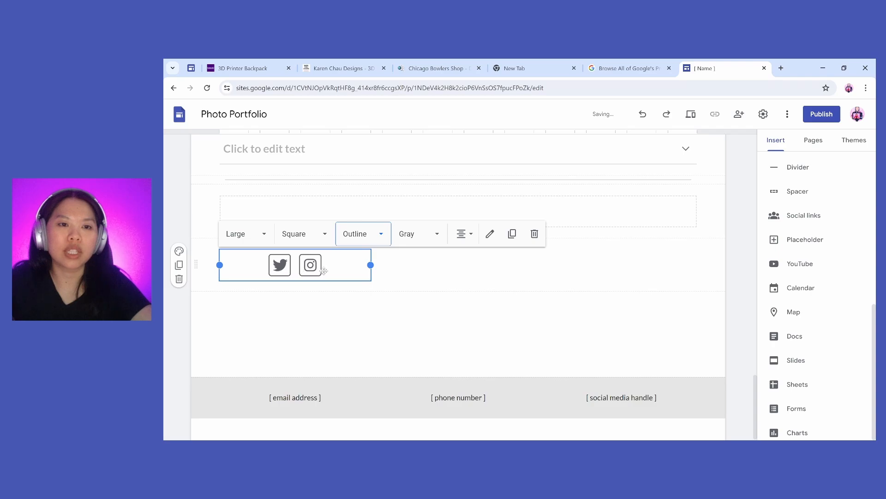
pyautogui.click(359, 235)
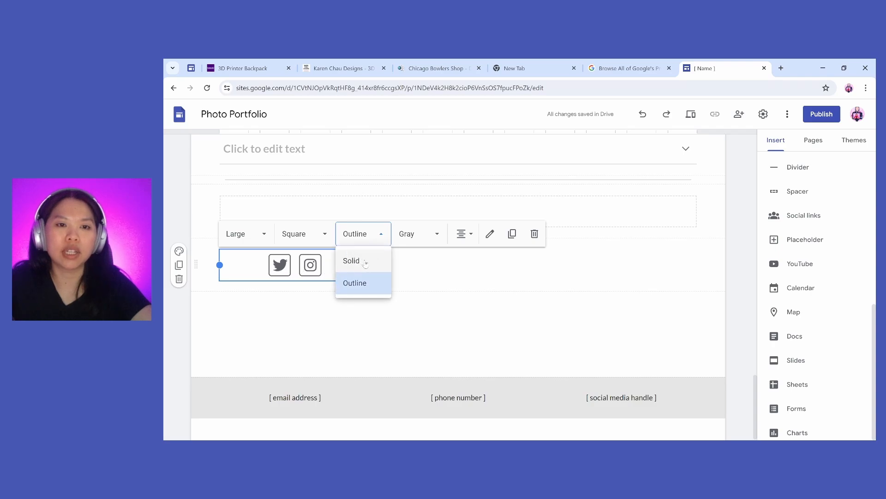
pyautogui.click(365, 262)
# - Try the Colored icon color on the social links and return them to Gray
pyautogui.click(416, 234)
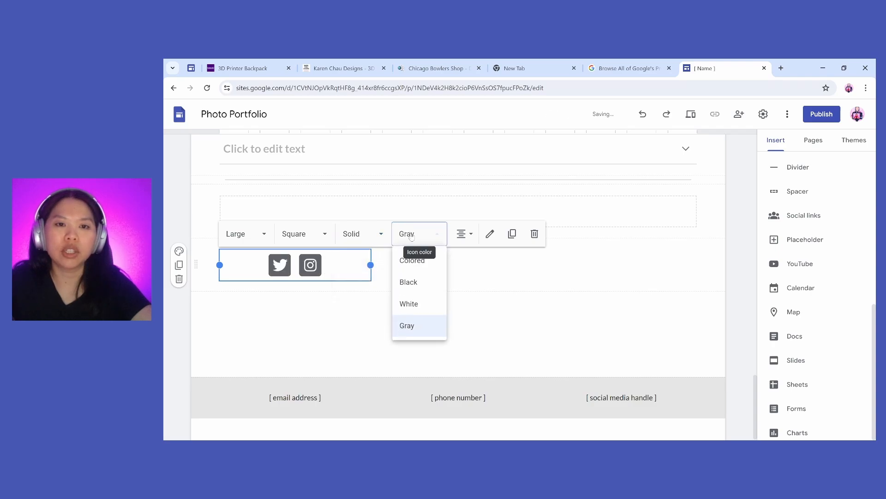
pyautogui.click(424, 262)
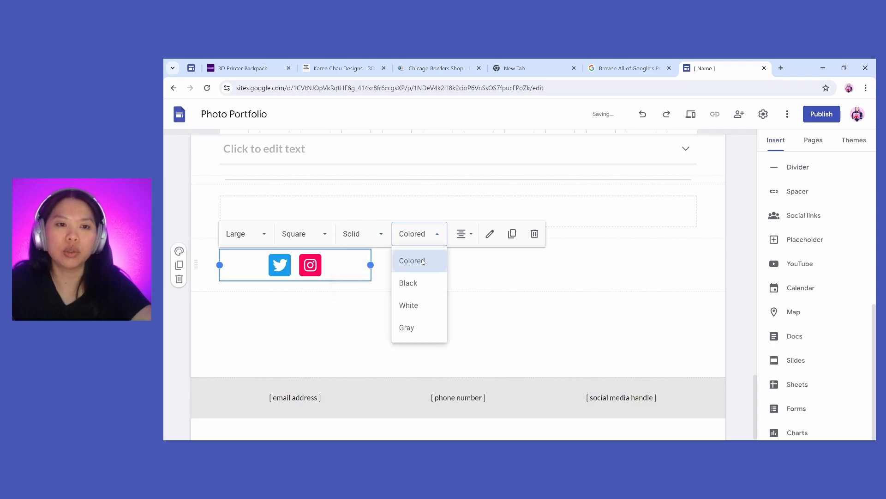
pyautogui.click(417, 235)
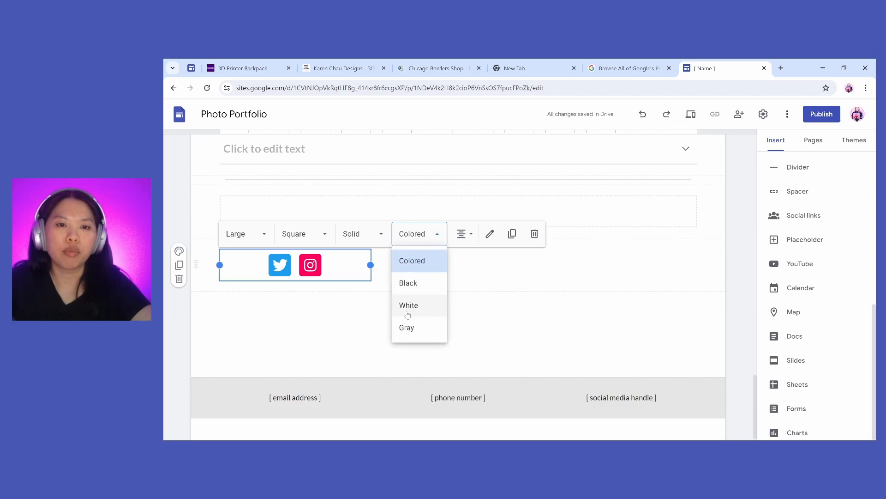
pyautogui.click(416, 329)
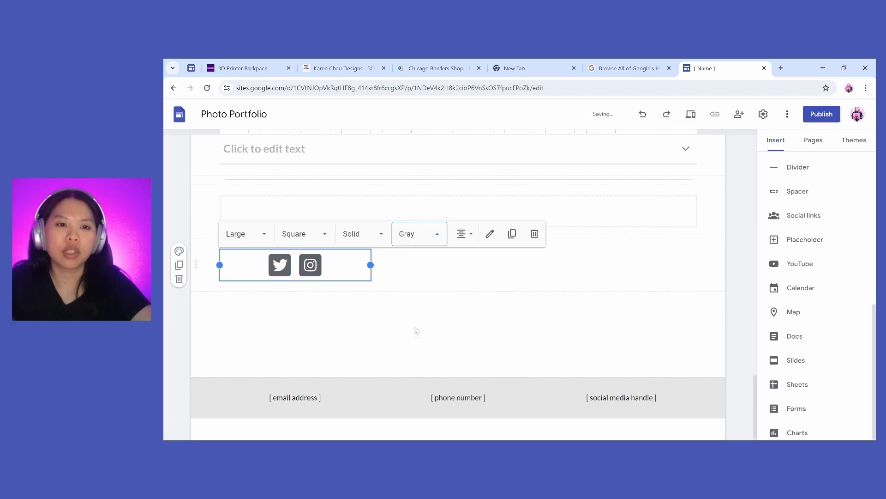
# - Give the social links section a black background style and set its icons to White
pyautogui.click(179, 251)
pyautogui.click(222, 323)
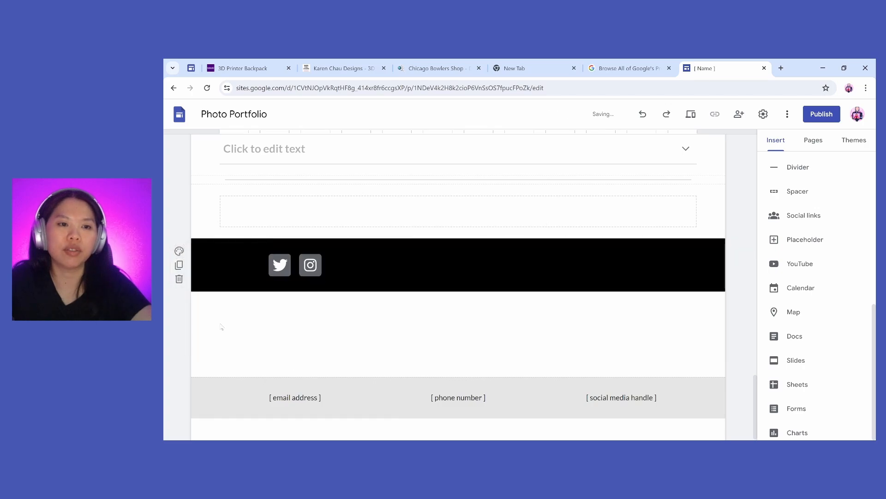
pyautogui.click(333, 274)
pyautogui.click(425, 234)
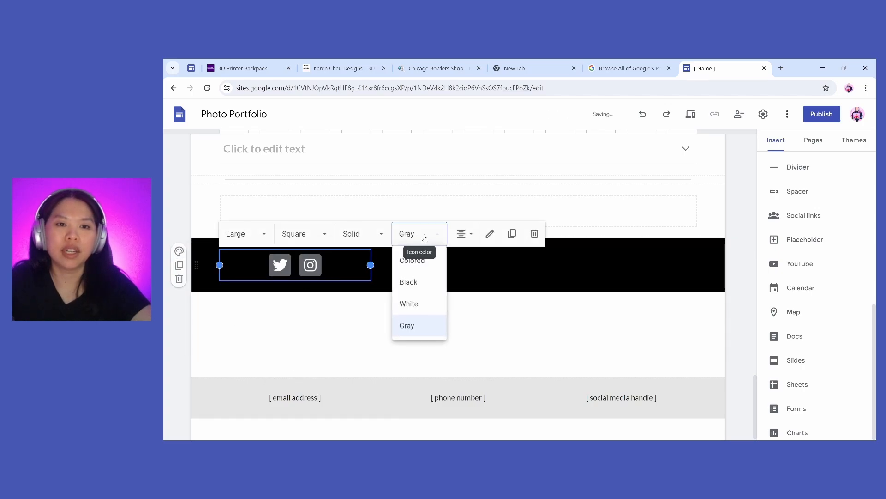
pyautogui.click(421, 306)
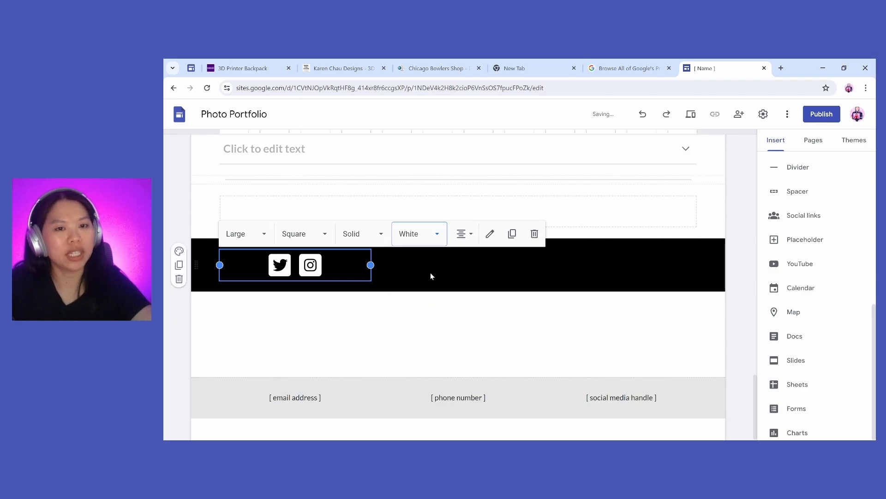
# - Set the social icons' style to Outline and their shape to No shape
pyautogui.click(360, 236)
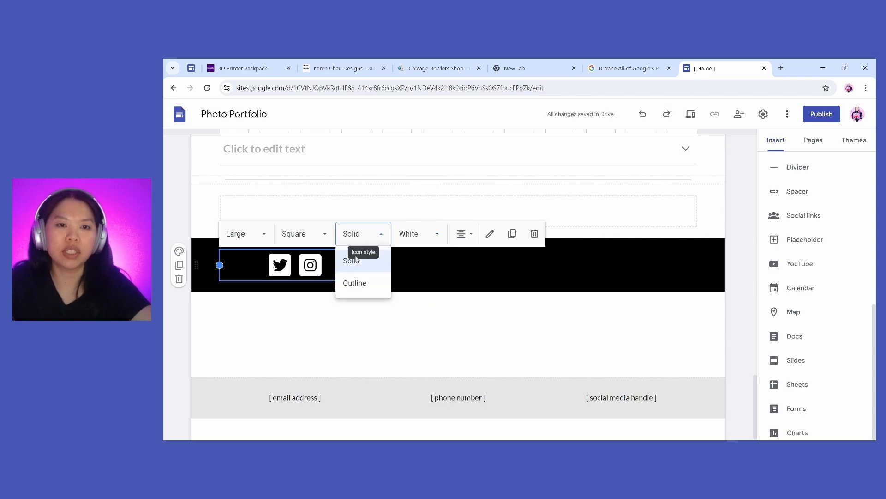
pyautogui.click(358, 283)
pyautogui.click(321, 236)
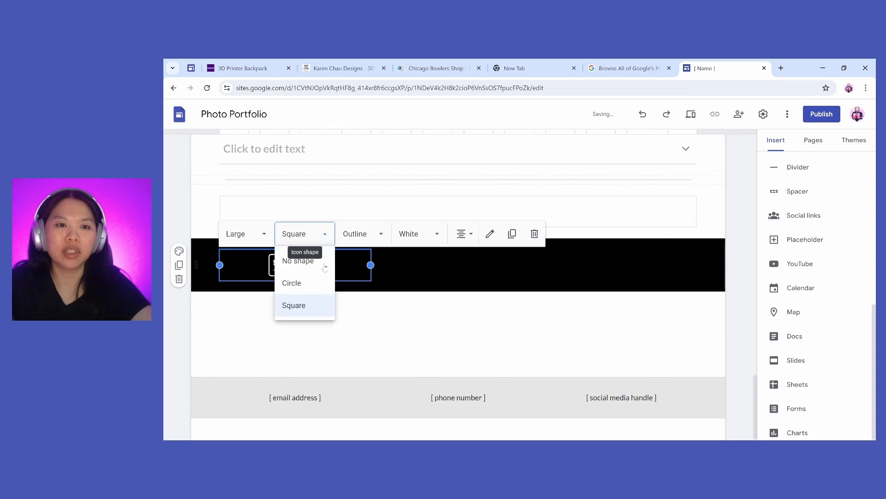
pyautogui.click(323, 263)
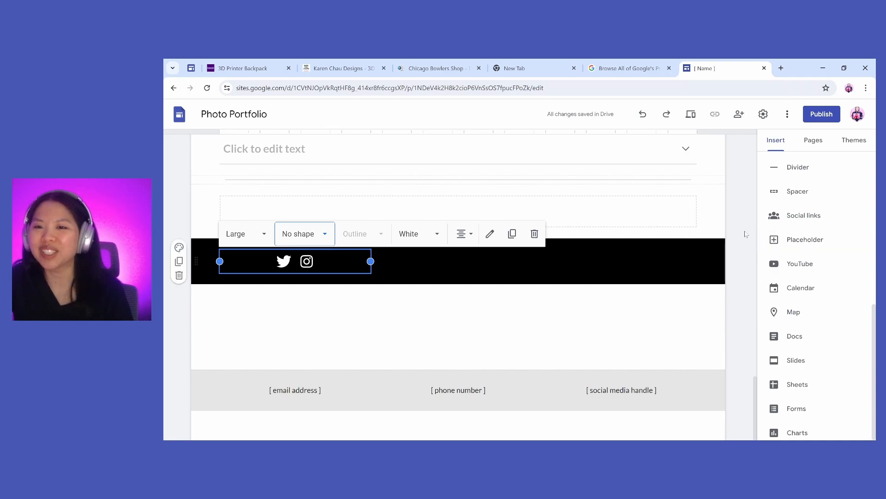
# - Insert an empty placeholder block below the social links section
pyautogui.click(796, 244)
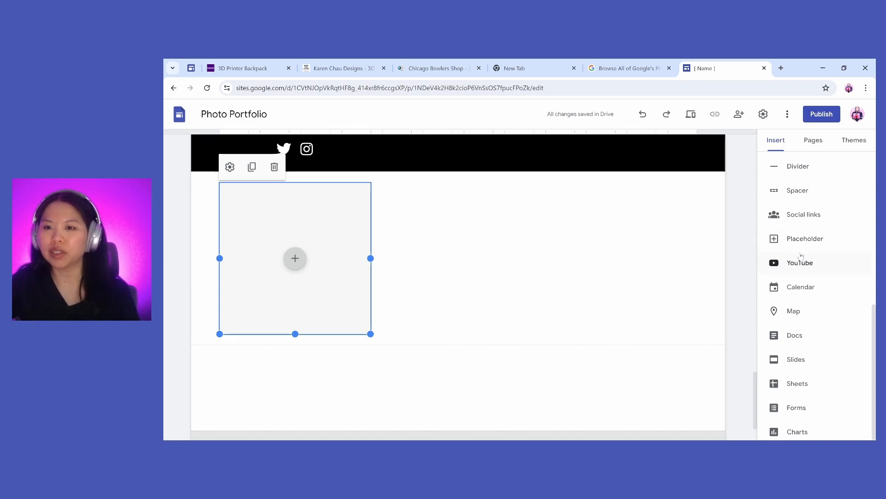
pyautogui.scroll(-1, 805, 251)
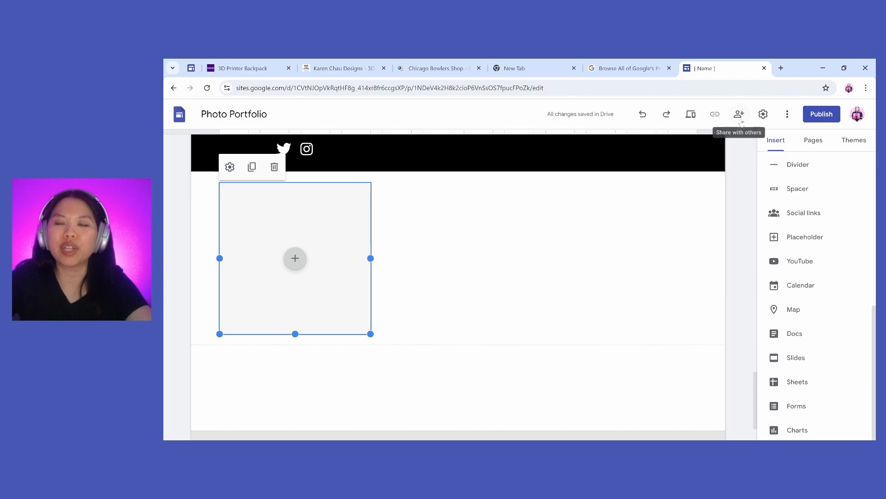
pyautogui.scroll(-1, 790, 275)
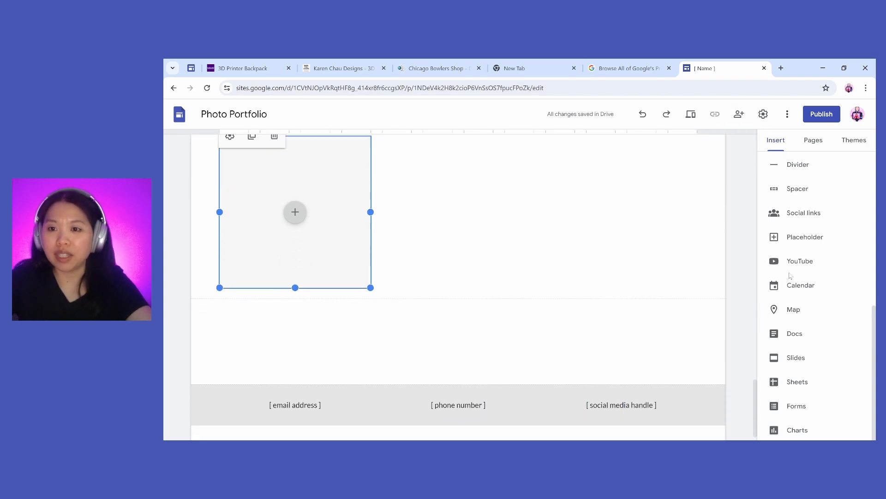
pyautogui.scroll(1, 791, 282)
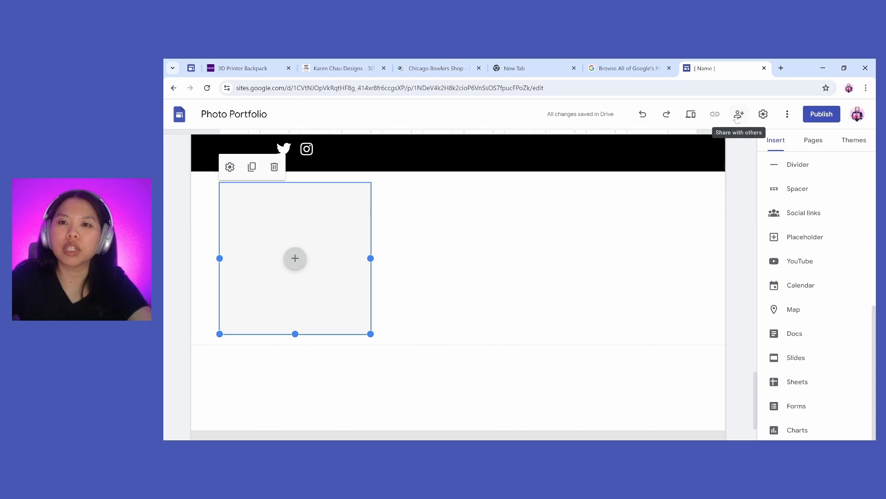
pyautogui.scroll(7, 812, 277)
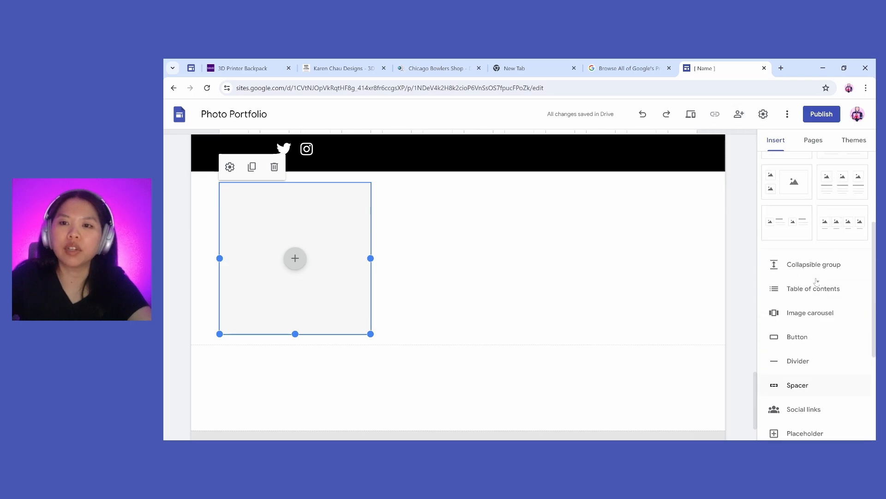
# - In the site's sharing settings, try Restricted access for the published site and return it to Public
pyautogui.click(738, 115)
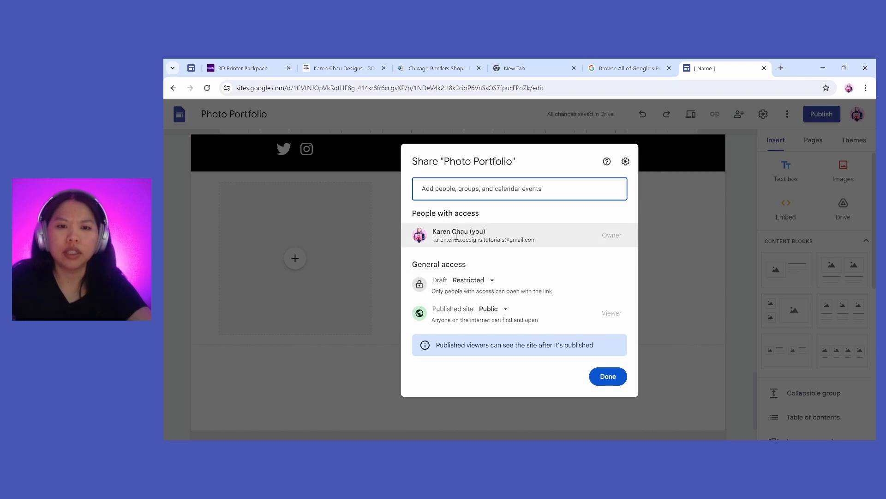
pyautogui.moveTo(540, 242)
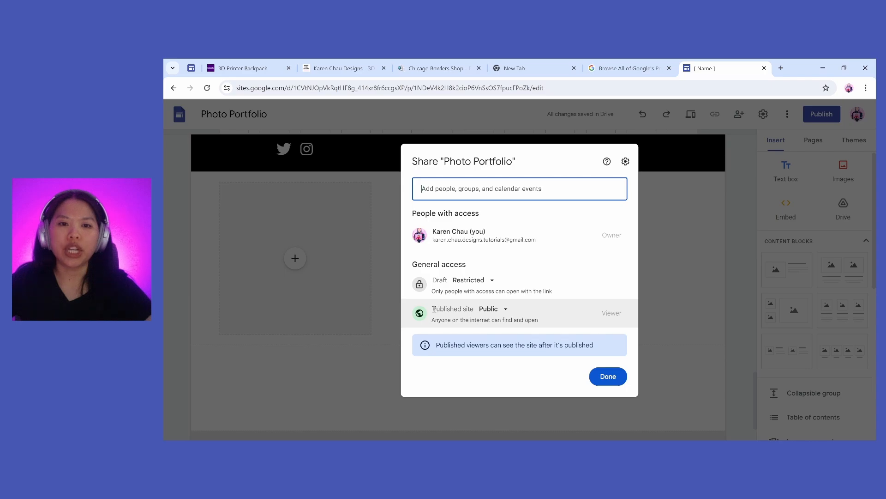
pyautogui.moveTo(436, 309); pyautogui.dragTo(468, 309)
pyautogui.click(506, 309)
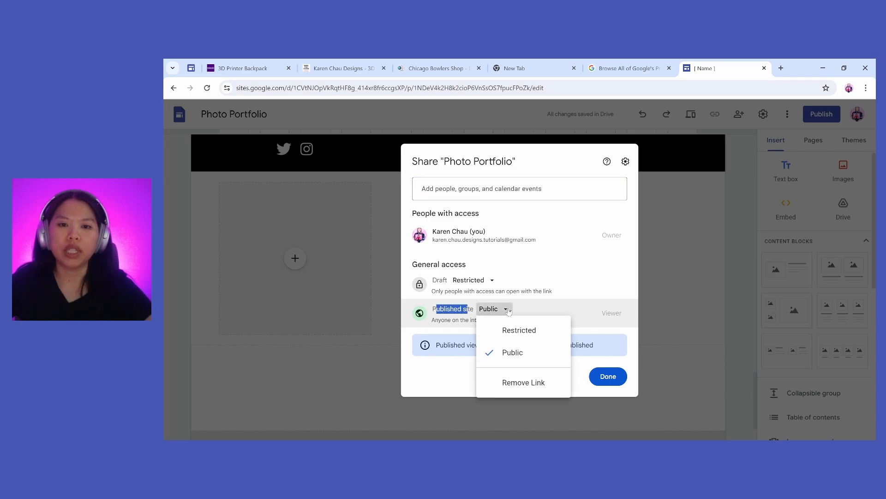
pyautogui.click(522, 333)
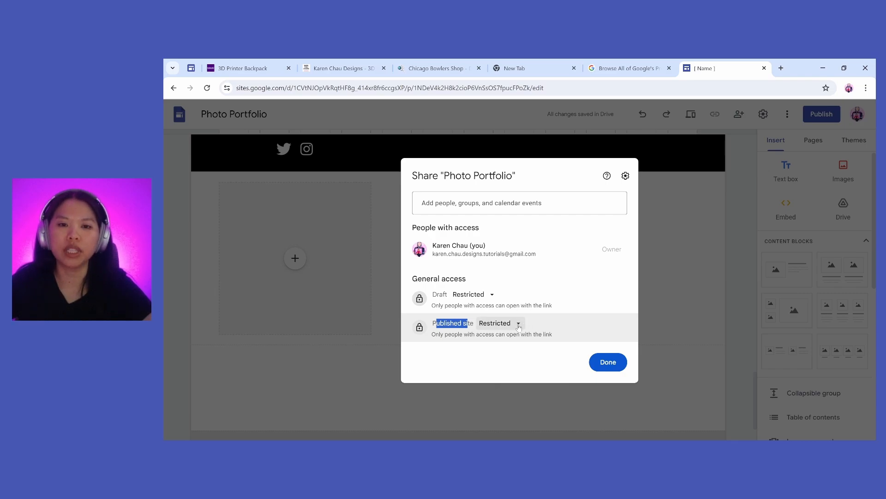
pyautogui.click(519, 325)
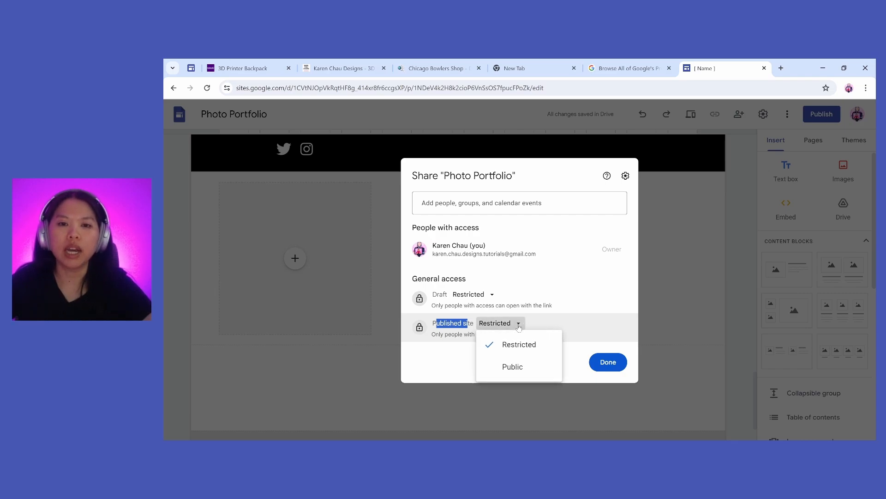
pyautogui.click(513, 367)
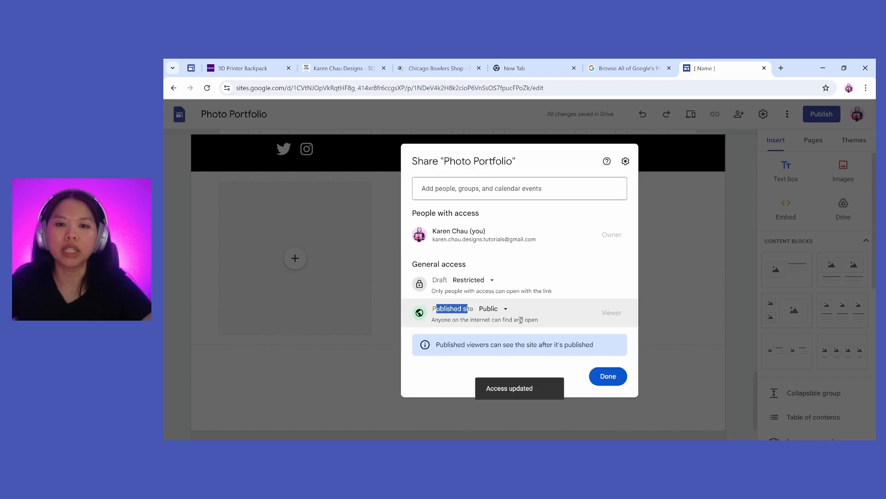
pyautogui.click(608, 377)
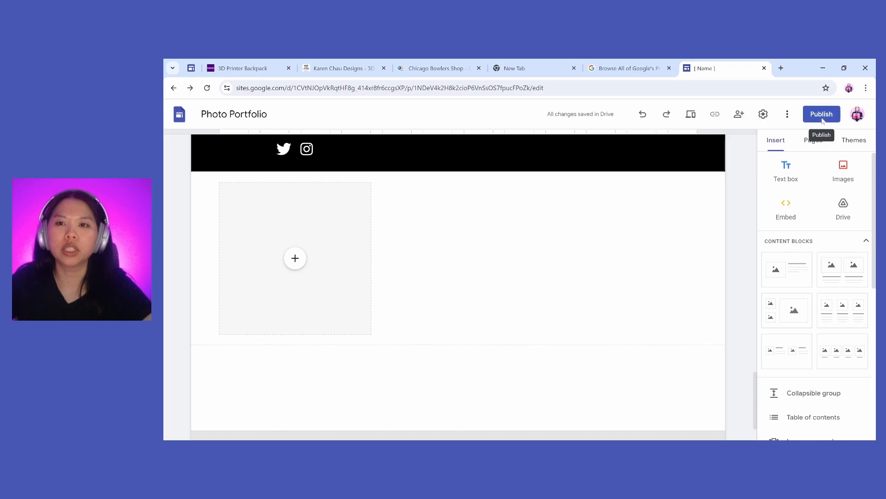
# - Publish the site to the web under the address tutorialtuesdayexample
pyautogui.click(821, 116)
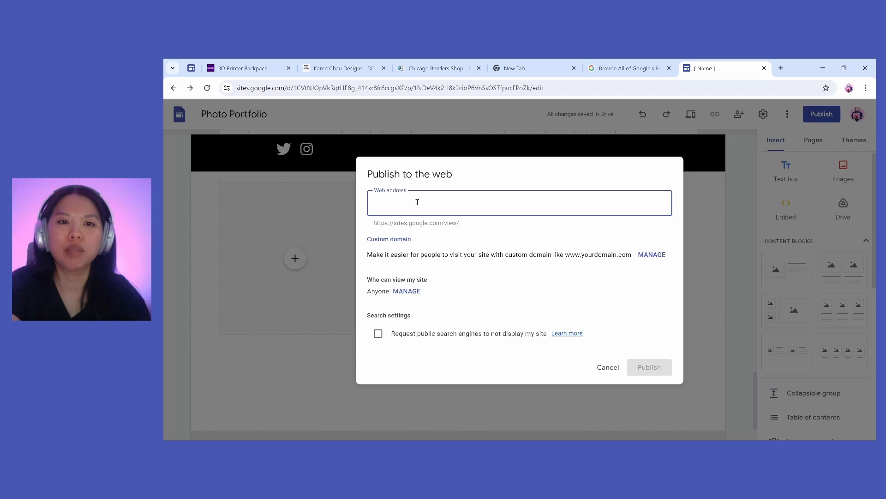
pyautogui.write('tutori')
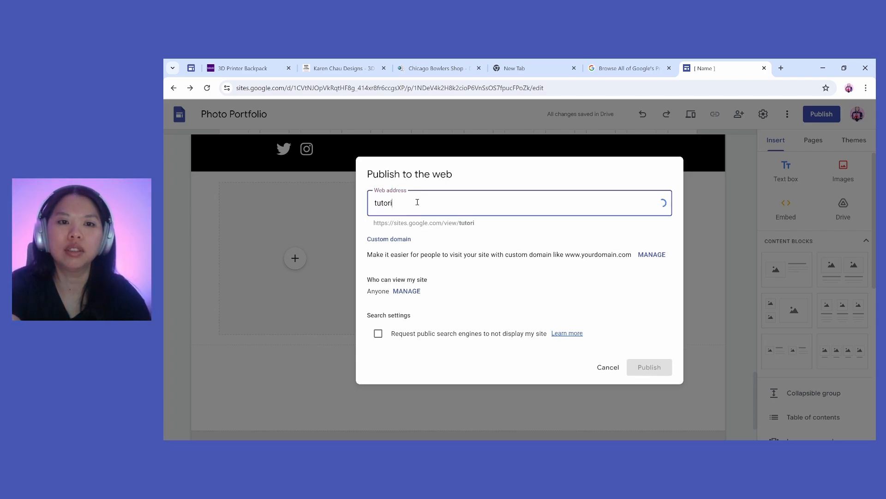
pyautogui.write('ialtu')
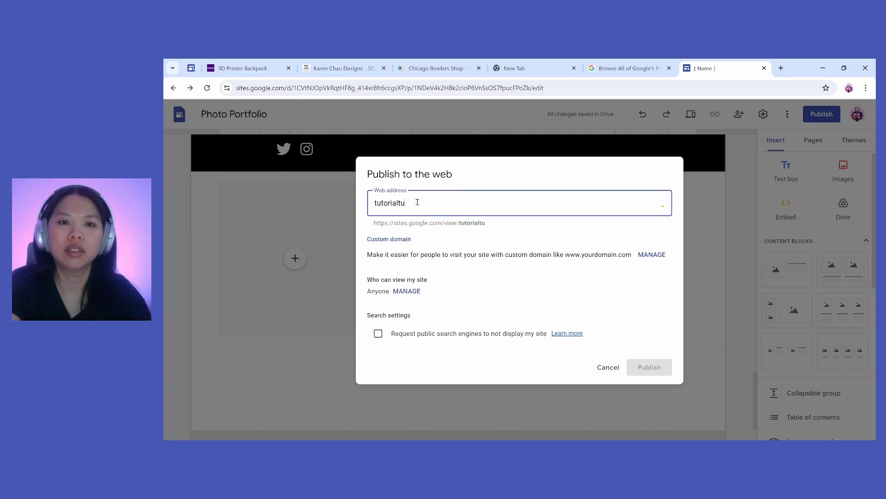
pyautogui.write('esdayexample')
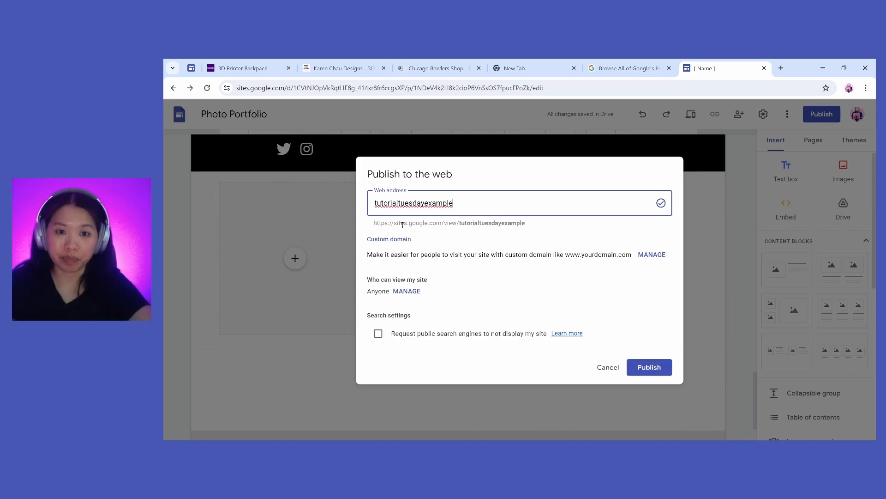
pyautogui.moveTo(369, 224); pyautogui.dragTo(550, 227)
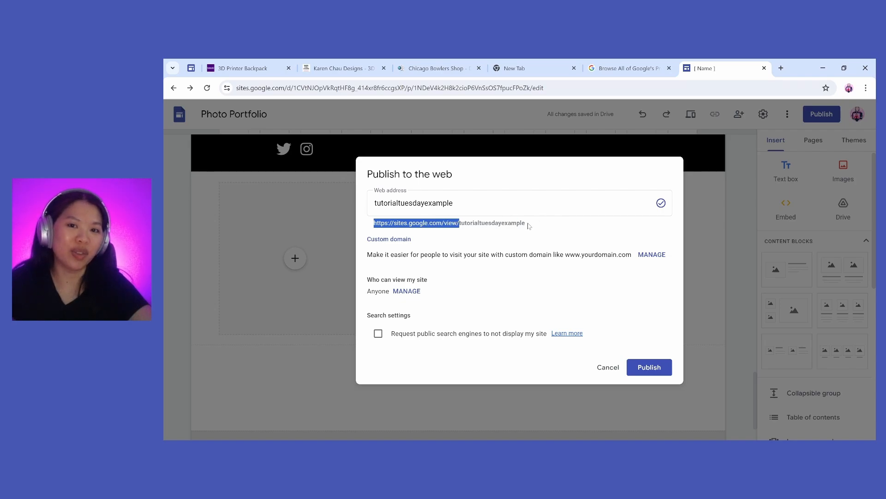
pyautogui.moveTo(526, 222); pyautogui.dragTo(371, 226)
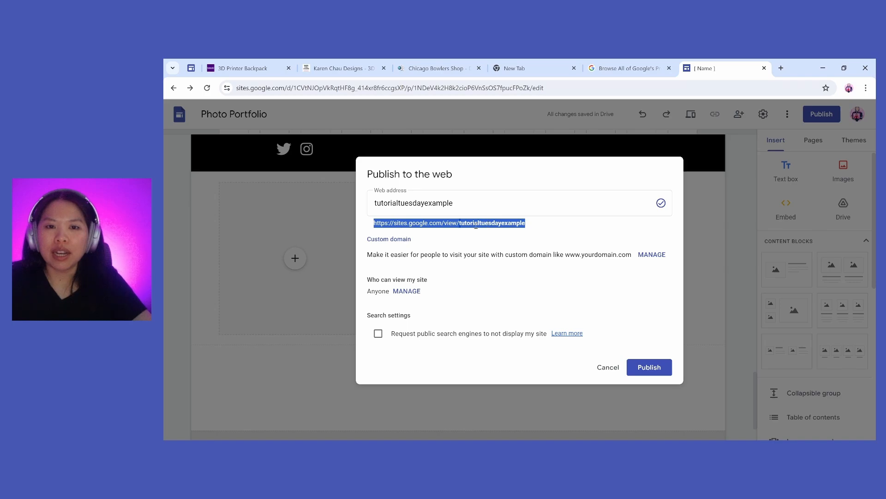
pyautogui.moveTo(471, 200); pyautogui.dragTo(373, 205)
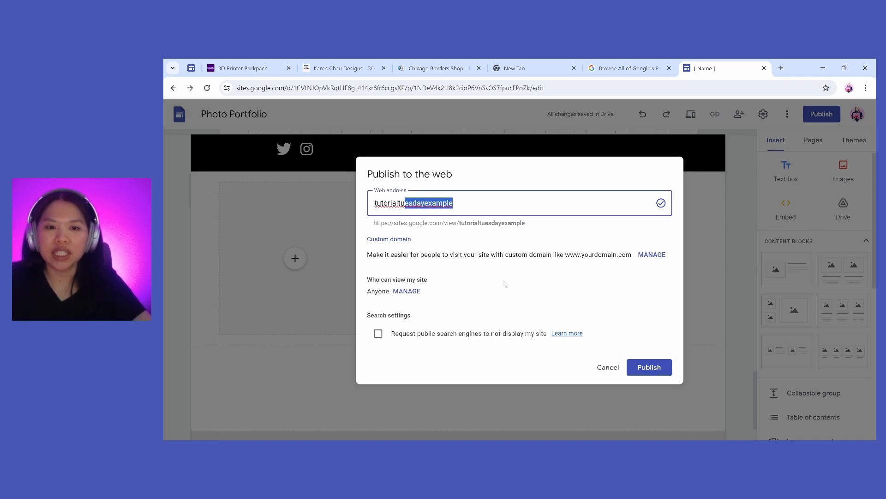
pyautogui.moveTo(368, 280); pyautogui.dragTo(454, 285)
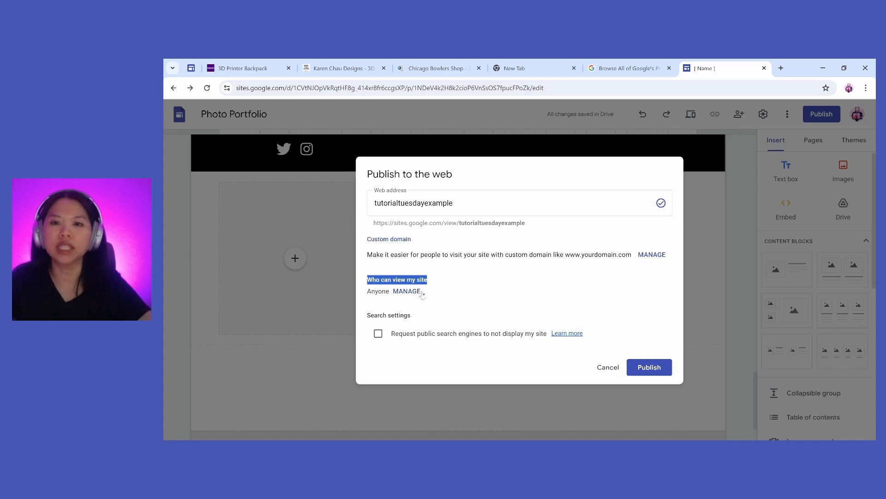
pyautogui.click(646, 369)
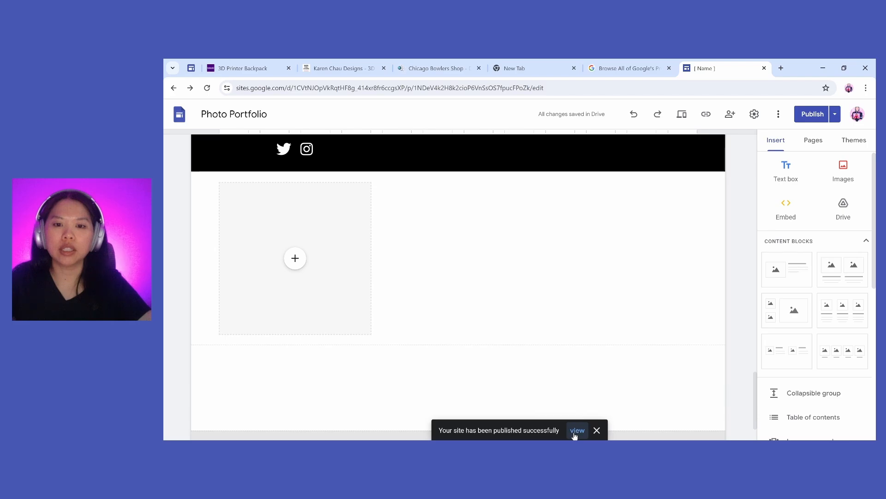
# - View the published site and examine its Work page from the photo links down to the social icons
pyautogui.click(577, 431)
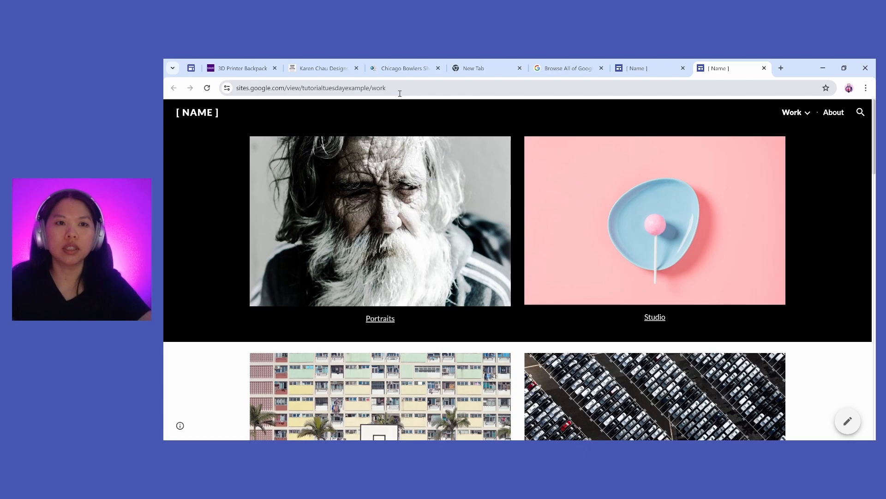
pyautogui.scroll(-3, 561, 237)
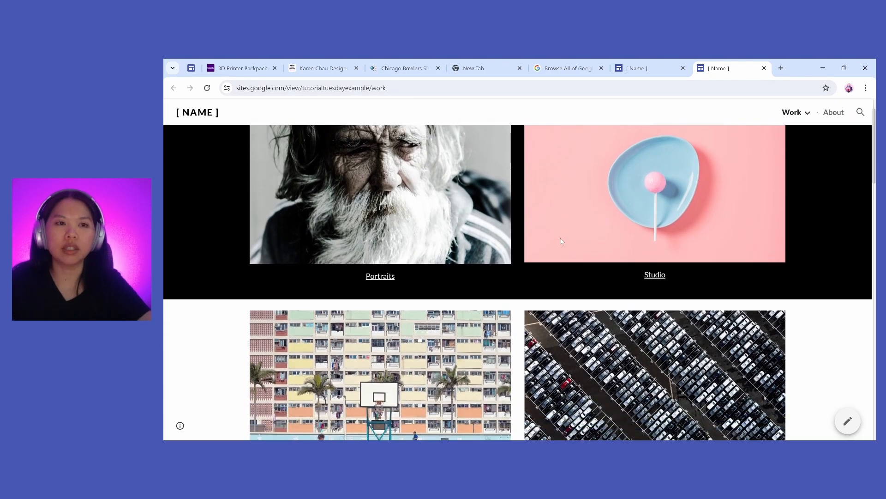
pyautogui.scroll(3, 208, 173)
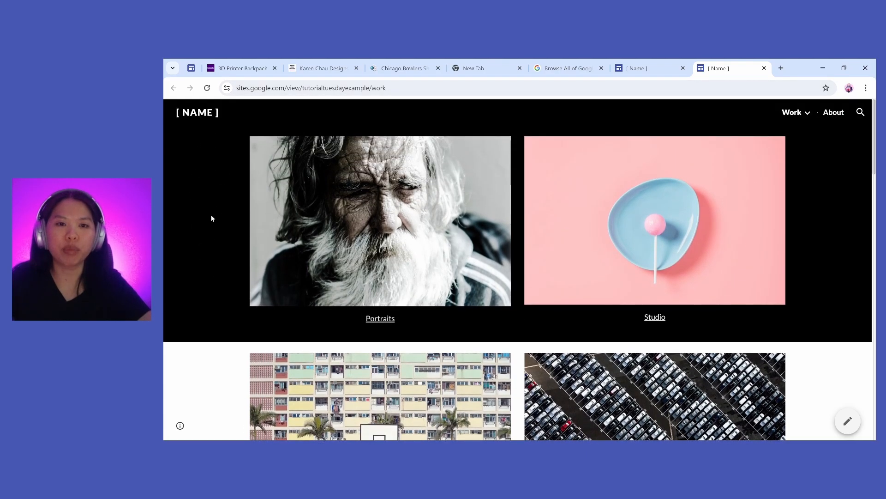
pyautogui.scroll(-1, 212, 267)
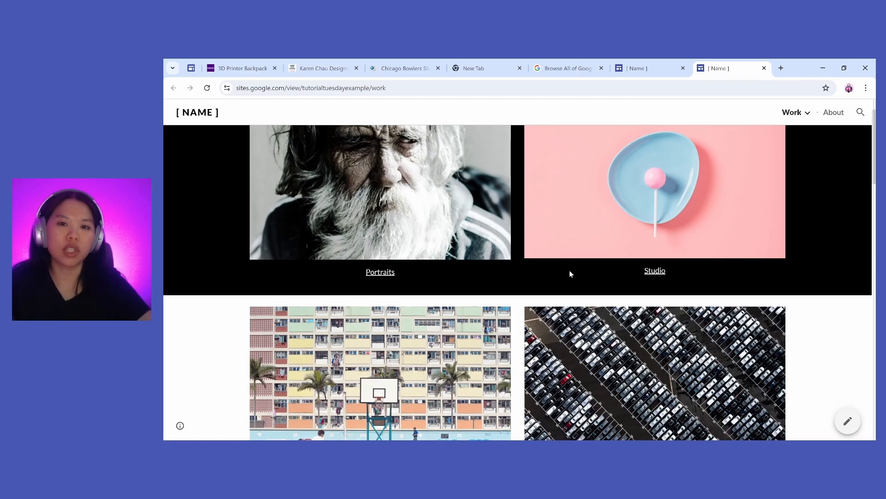
pyautogui.scroll(-15, 569, 273)
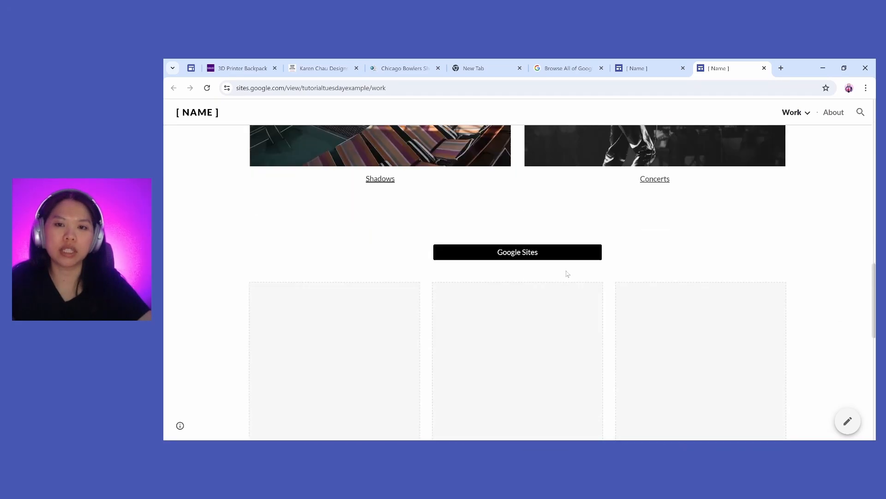
pyautogui.scroll(-6, 568, 274)
pyautogui.scroll(5, 568, 273)
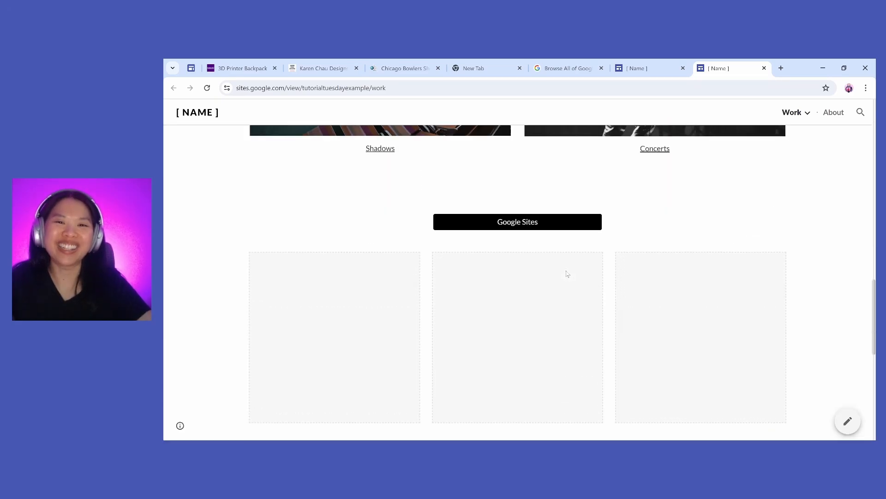
pyautogui.scroll(-4, 567, 273)
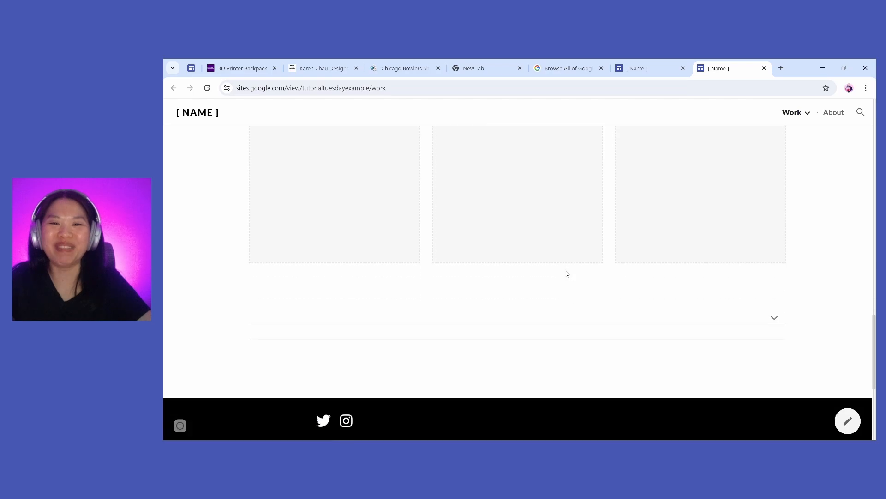
# - Look over the lower end of the published Work page and return to the site editor
pyautogui.scroll(-5, 568, 274)
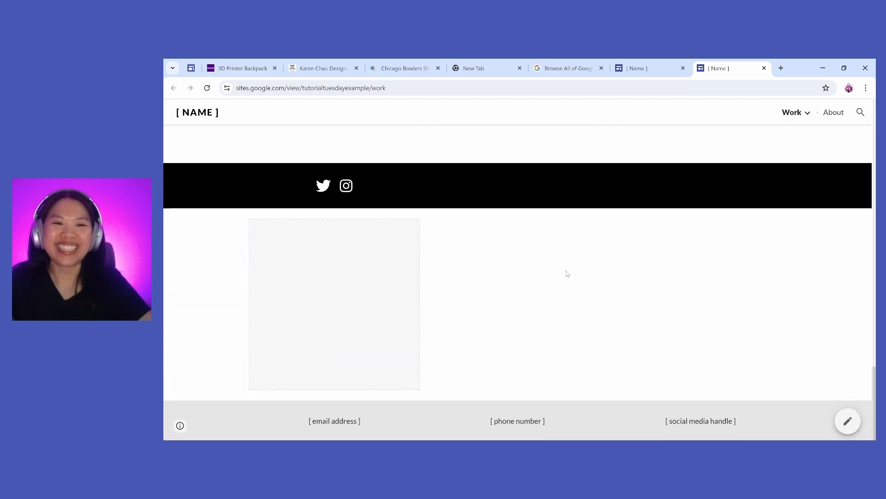
pyautogui.scroll(5, 568, 274)
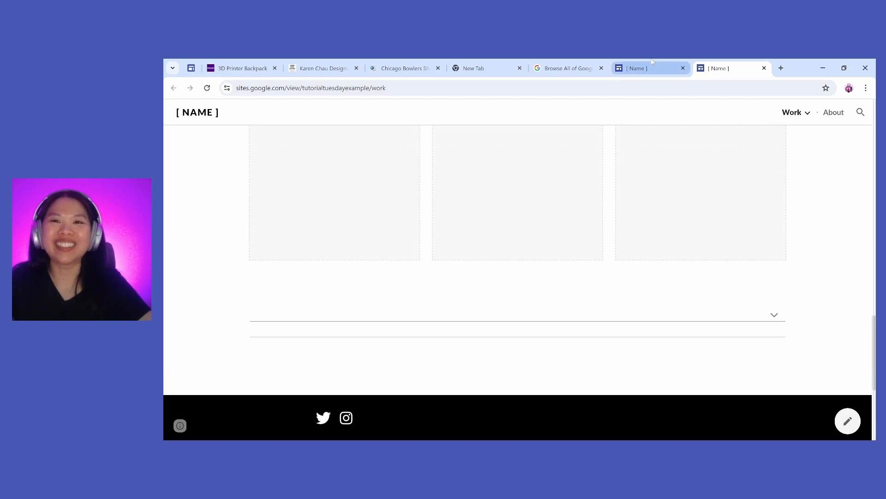
pyautogui.click(647, 66)
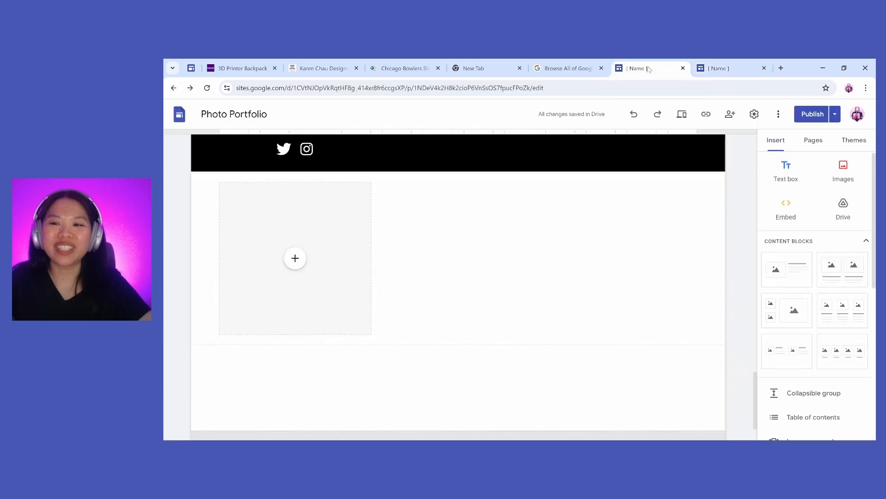
pyautogui.click(714, 69)
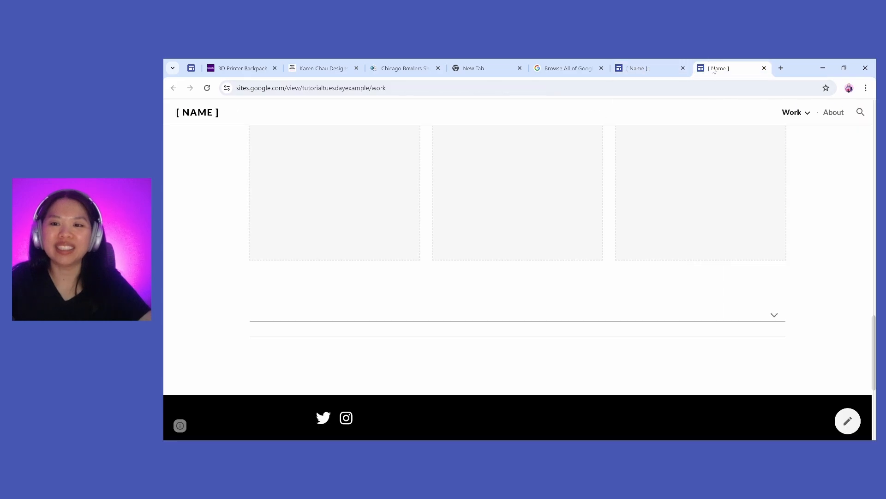
pyautogui.click(843, 419)
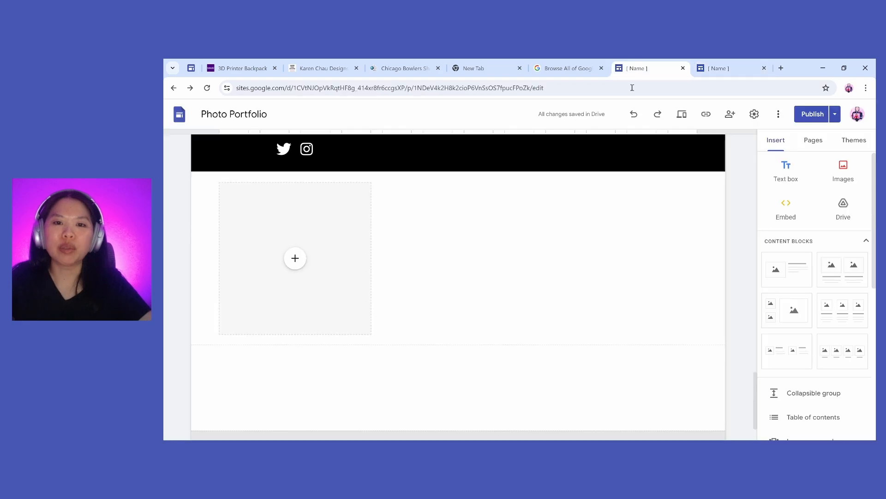
# - Open the Work page's footer for editing, inspect its email address text box, leave footer editing and check the footer's visibility option
pyautogui.scroll(-2, 696, 372)
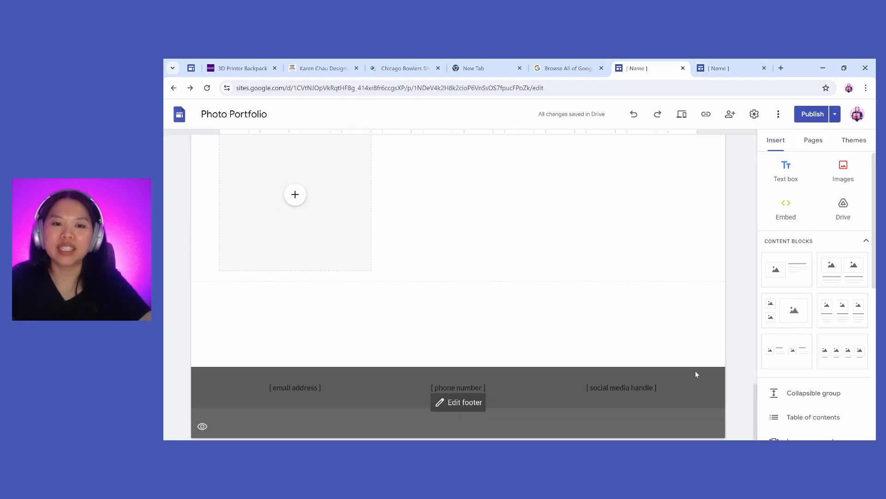
pyautogui.click(465, 403)
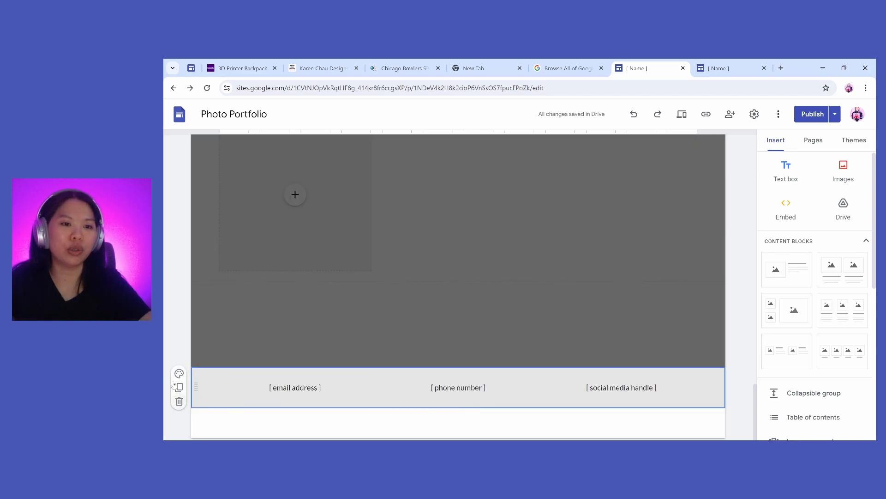
pyautogui.click(767, 320)
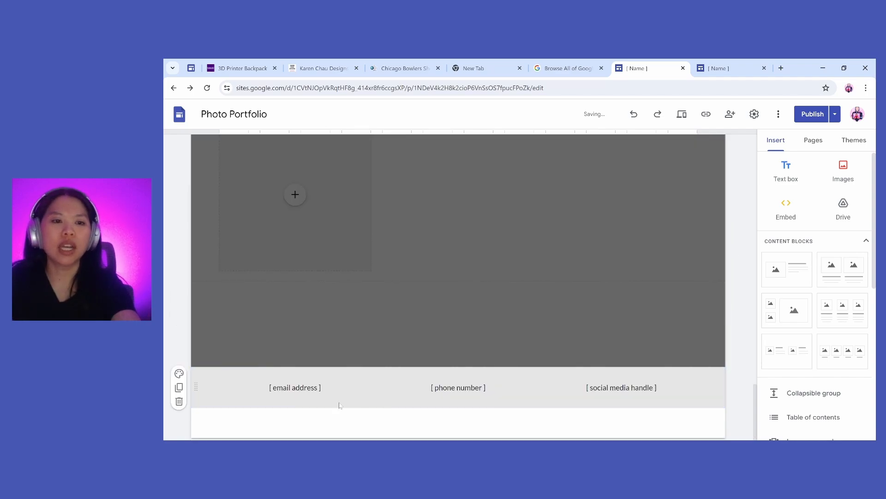
pyautogui.click(265, 395)
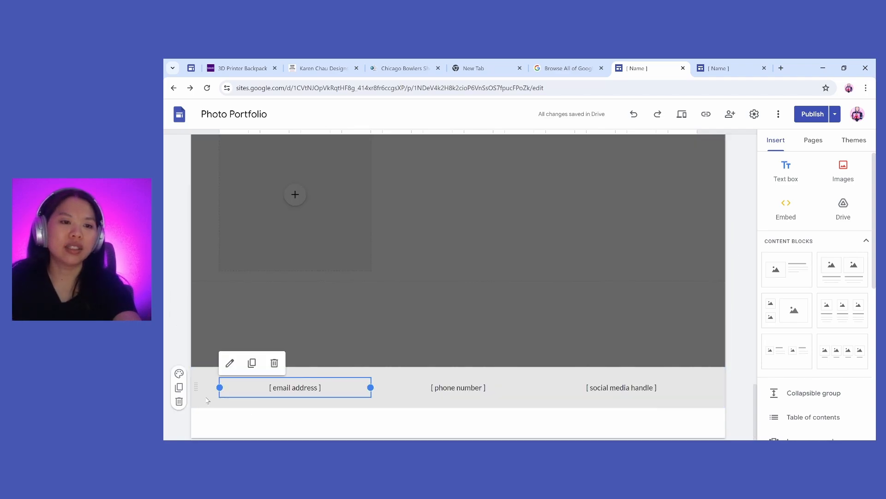
pyautogui.click(207, 402)
pyautogui.click(464, 331)
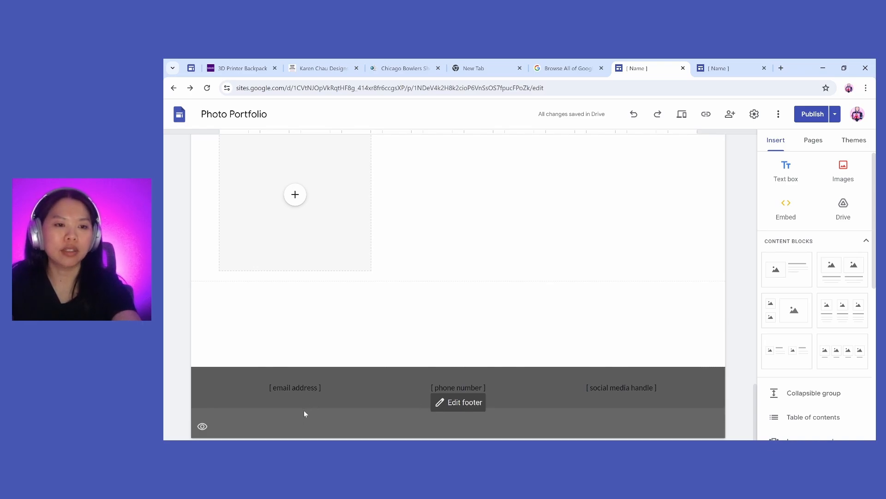
pyautogui.click(202, 427)
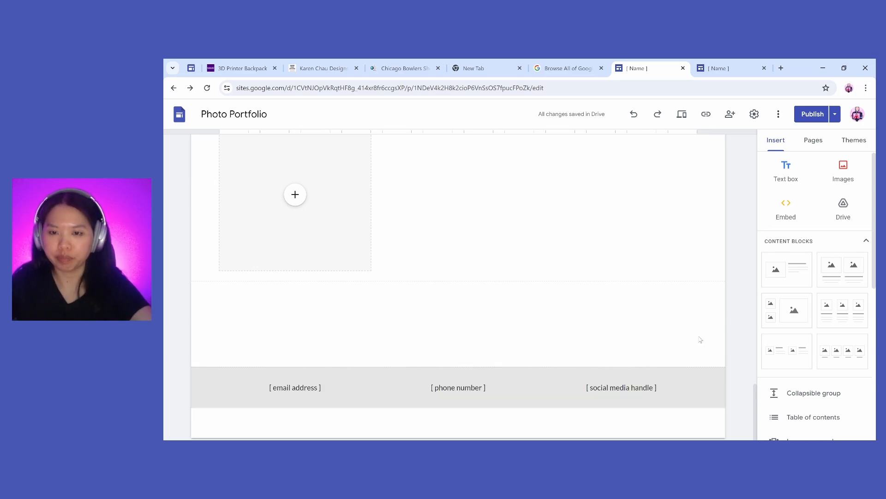
pyautogui.moveTo(523, 380)
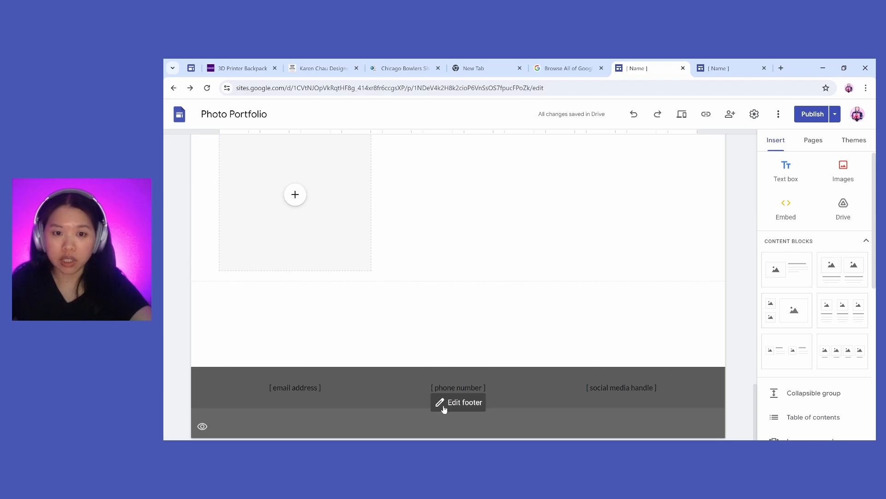
# - Open the Project page nested under Work and look through its portrait layout from the heading to the footer
pyautogui.scroll(15, 688, 227)
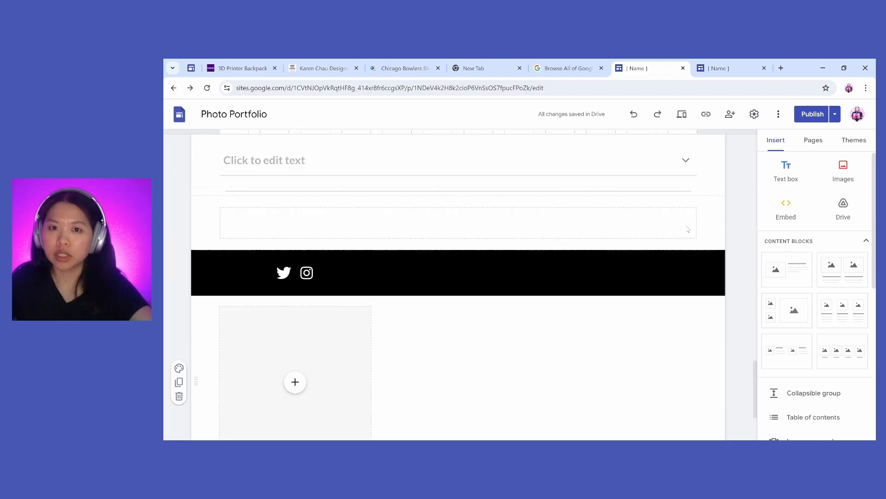
pyautogui.scroll(10, 686, 226)
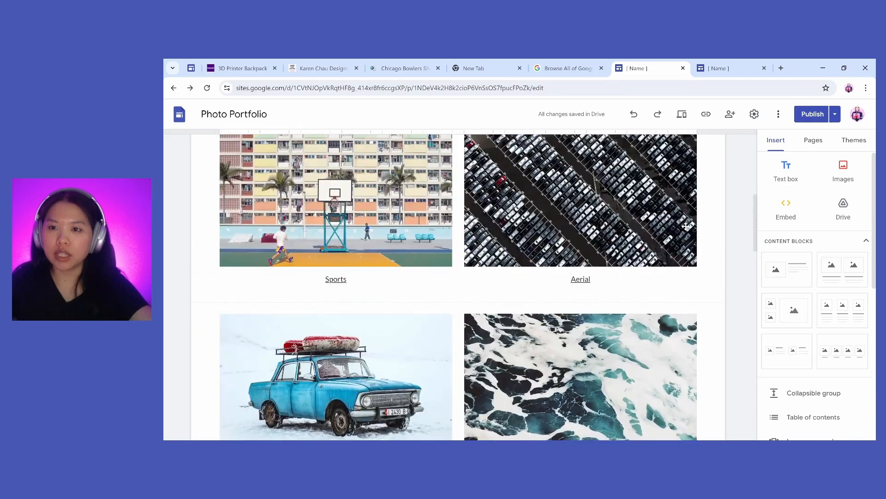
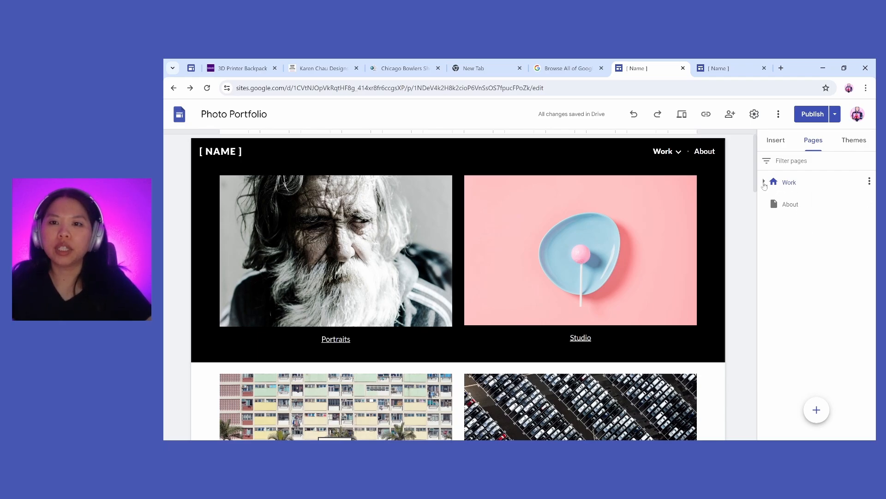
pyautogui.click(763, 182)
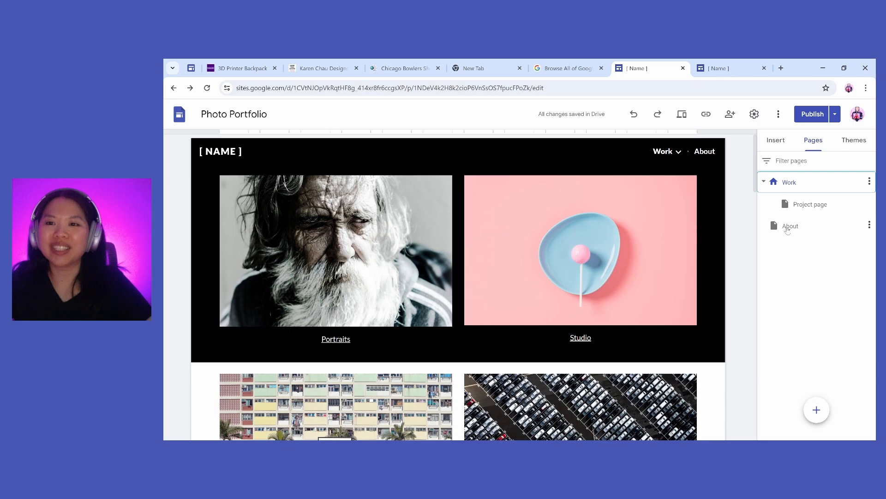
pyautogui.click(804, 209)
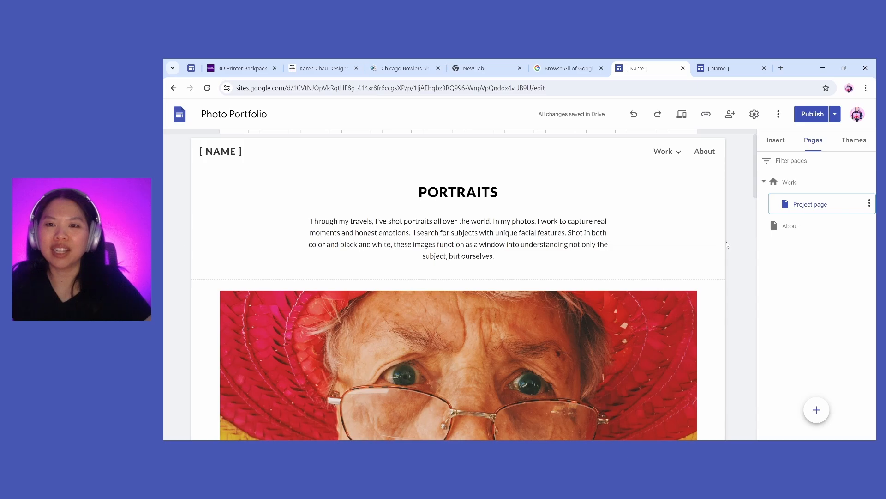
pyautogui.scroll(-5, 727, 245)
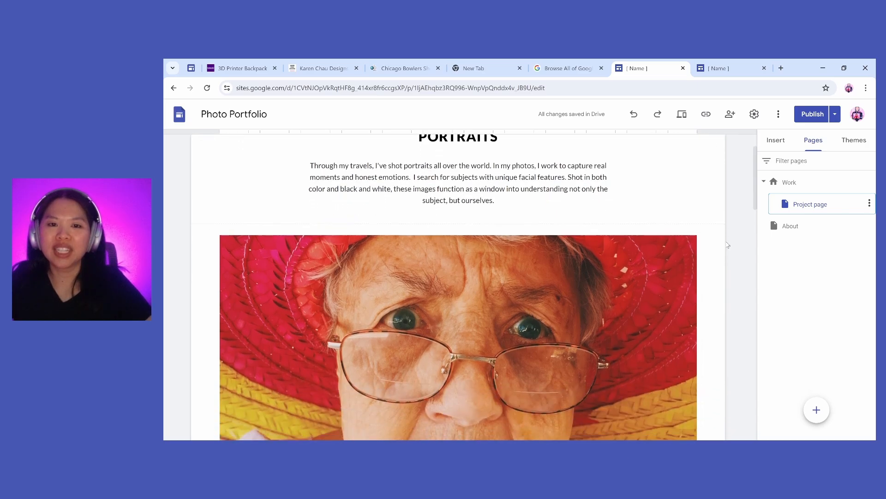
pyautogui.scroll(-8, 727, 244)
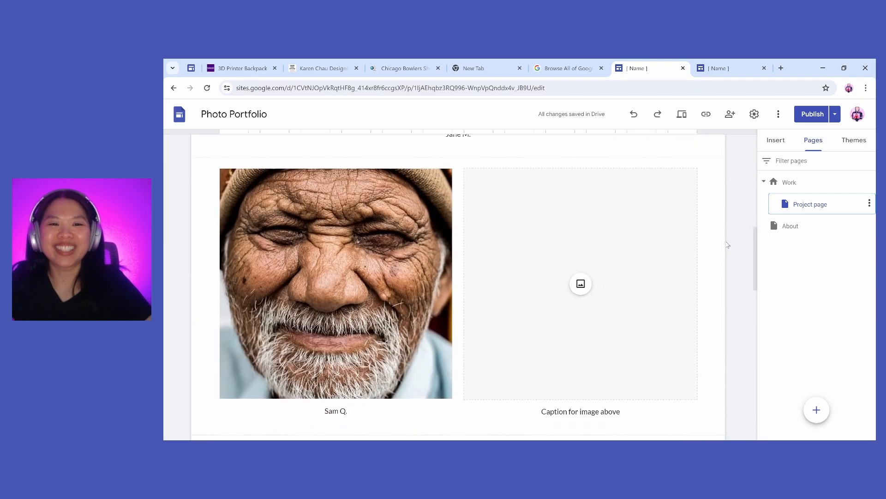
pyautogui.scroll(-3, 727, 245)
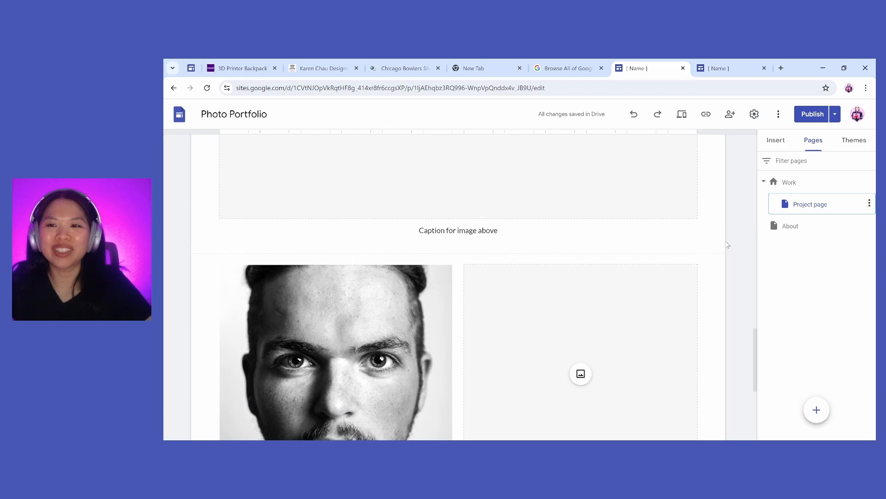
pyautogui.scroll(-4, 728, 244)
pyautogui.scroll(-2, 728, 245)
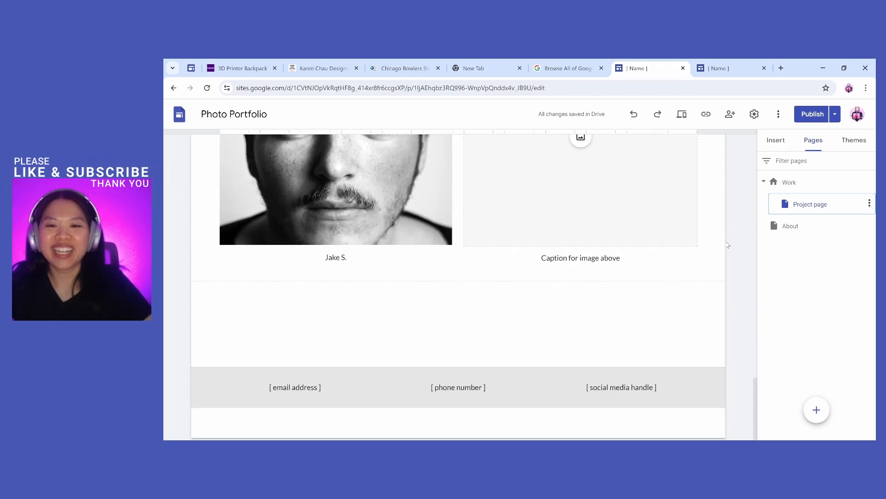
pyautogui.scroll(8, 728, 244)
pyautogui.scroll(10, 727, 243)
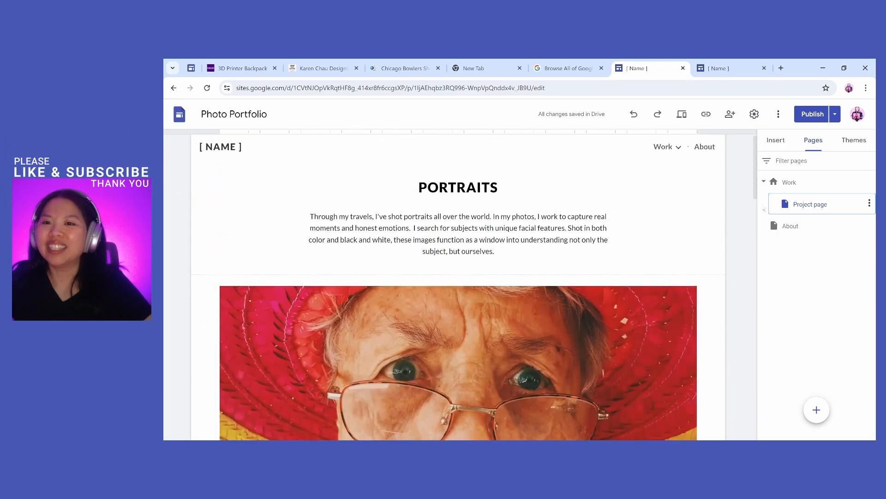
# - Open the About page and review its biography, contact, clients, work experience and education sections
pyautogui.click(795, 227)
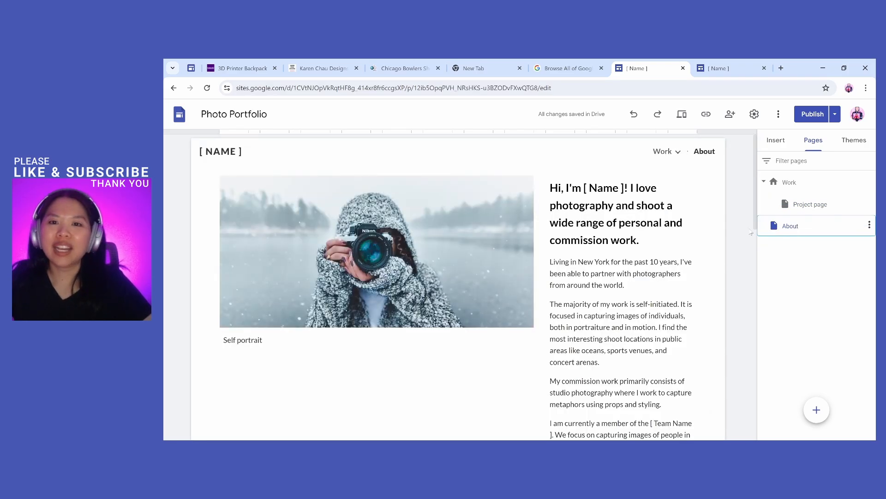
pyautogui.scroll(-7, 723, 211)
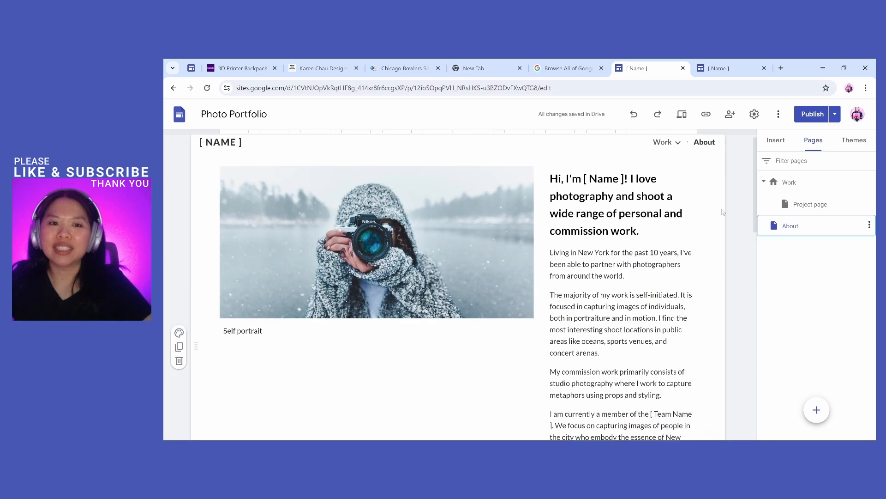
pyautogui.scroll(-4, 723, 211)
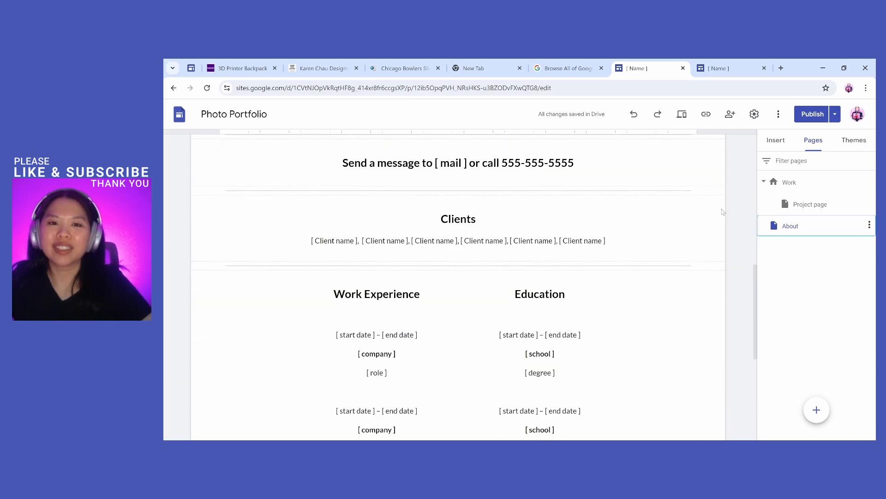
pyautogui.scroll(-4, 723, 211)
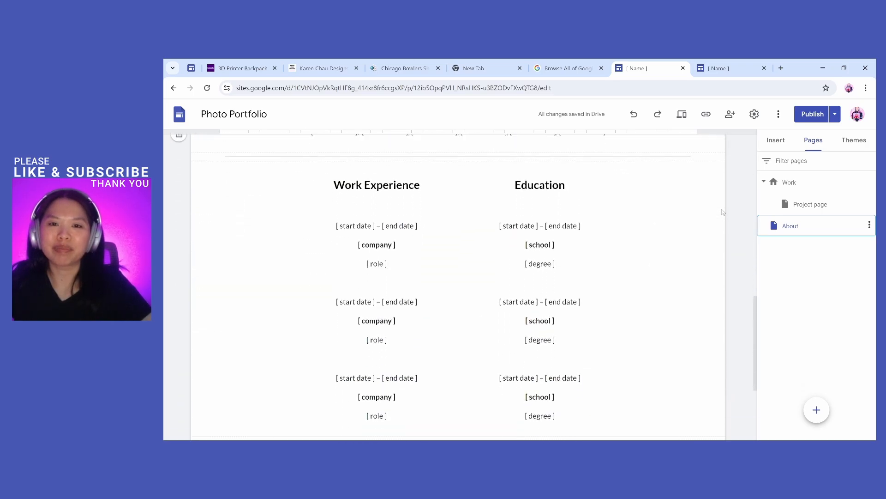
pyautogui.scroll(2, 723, 212)
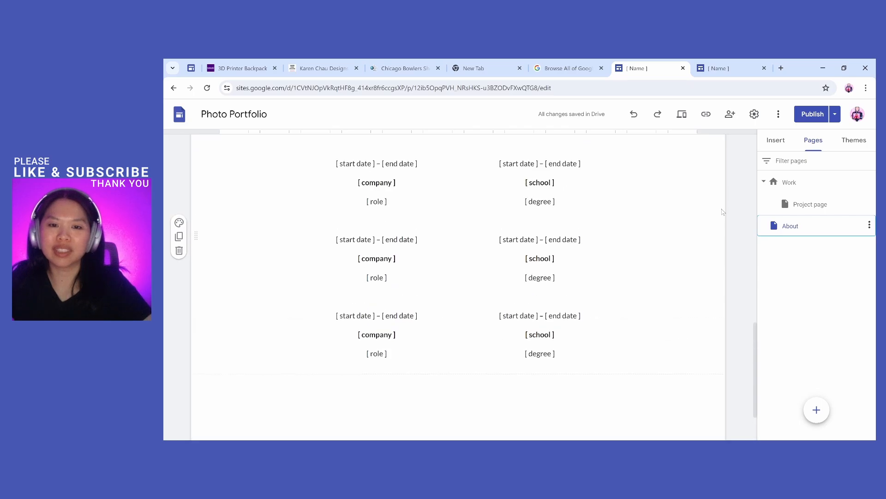
pyautogui.scroll(-2, 723, 212)
pyautogui.scroll(15, 728, 225)
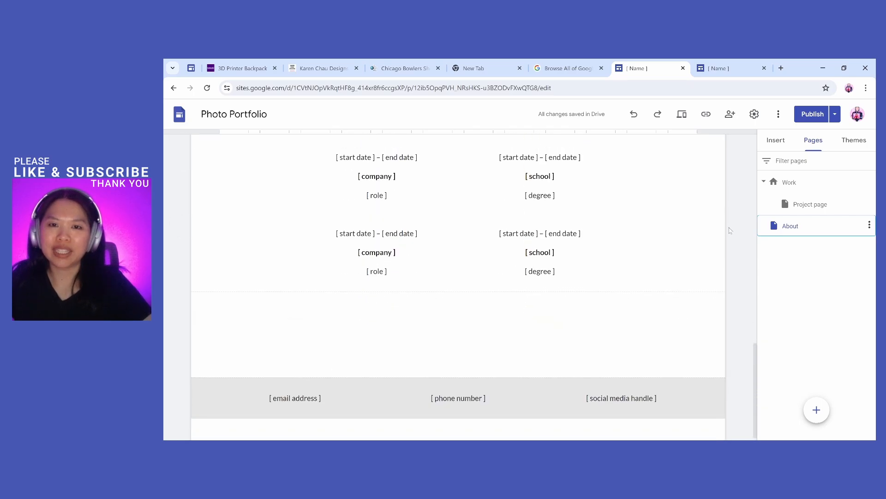
pyautogui.scroll(1, 729, 230)
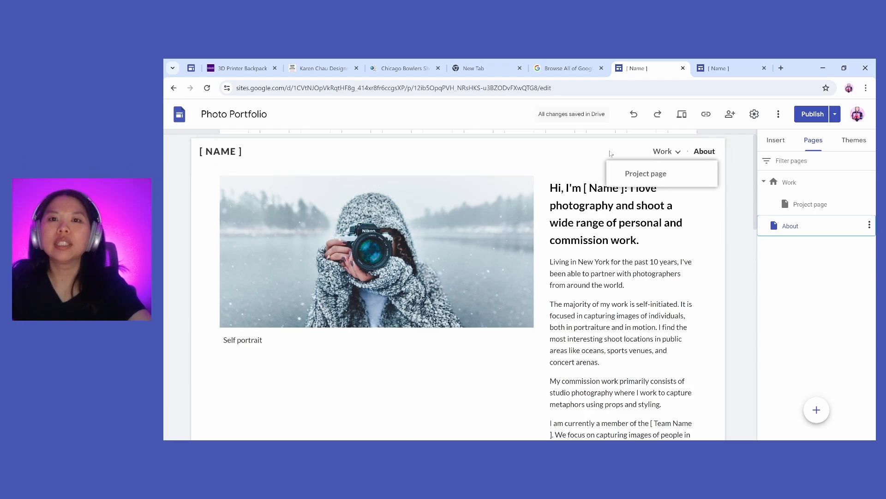
pyautogui.moveTo(816, 410)
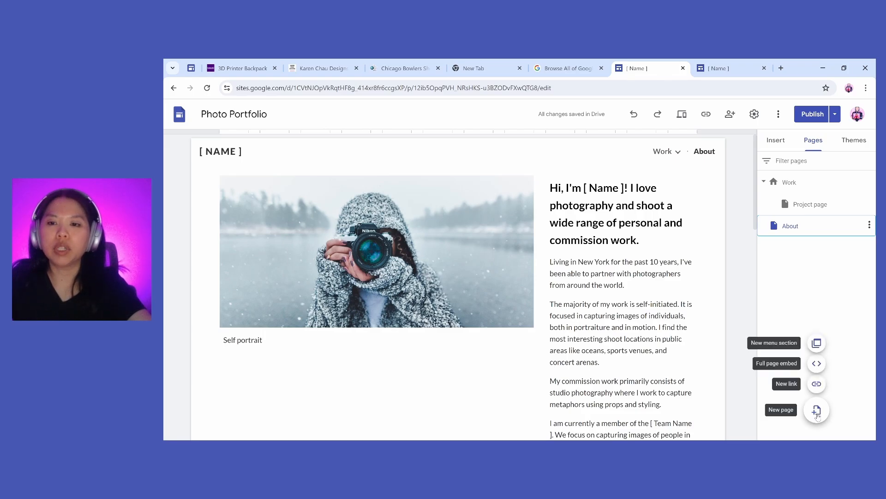
pyautogui.click(817, 386)
pyautogui.click(658, 298)
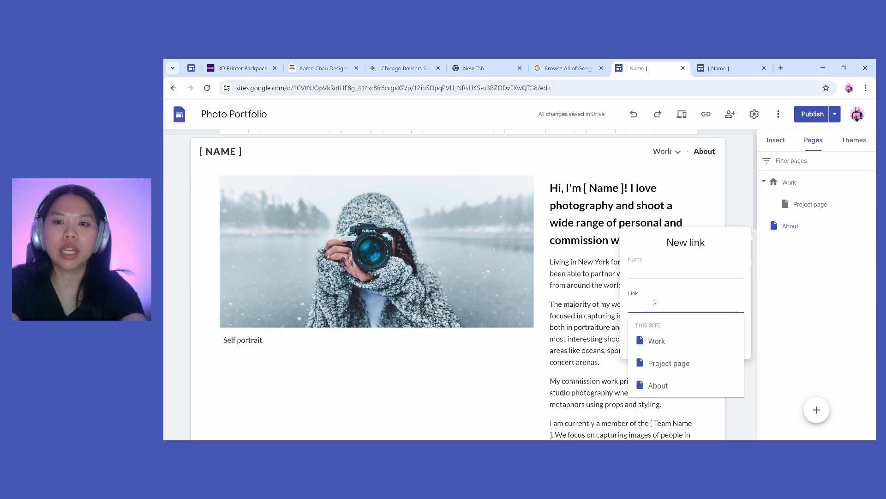
pyautogui.write('www.in')
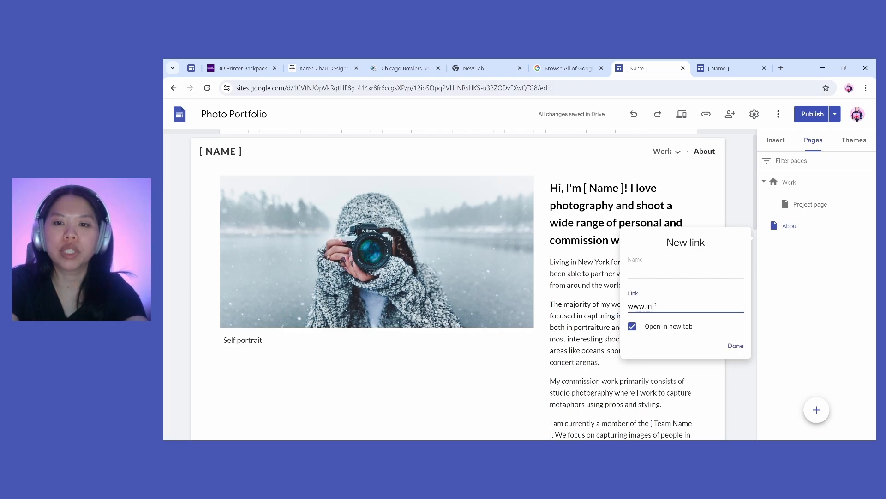
pyautogui.write('stagram.co')
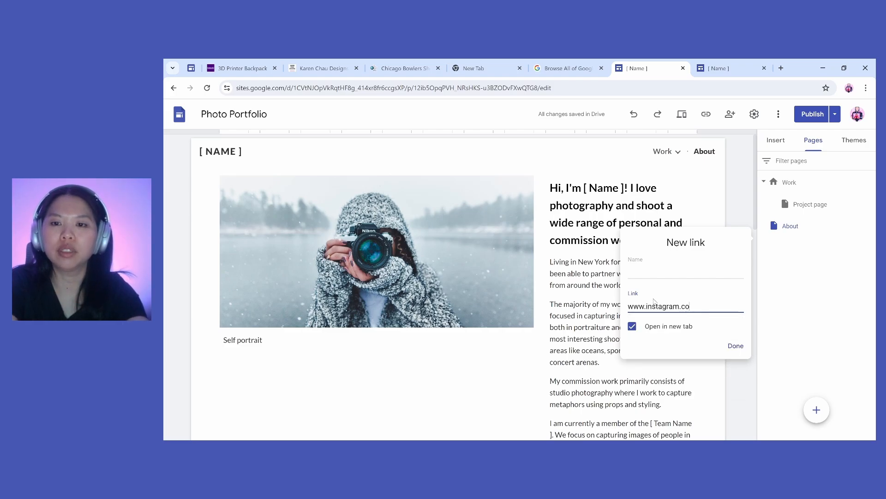
pyautogui.write('m')
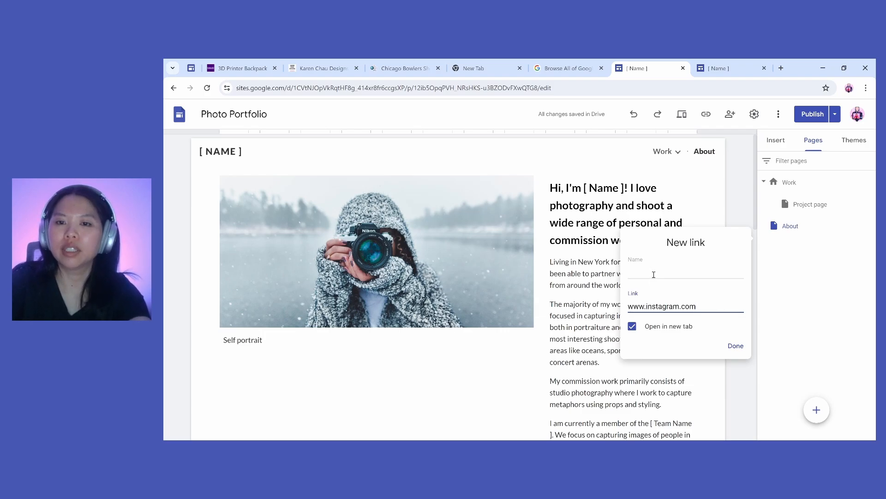
pyautogui.click(653, 274)
pyautogui.write('In')
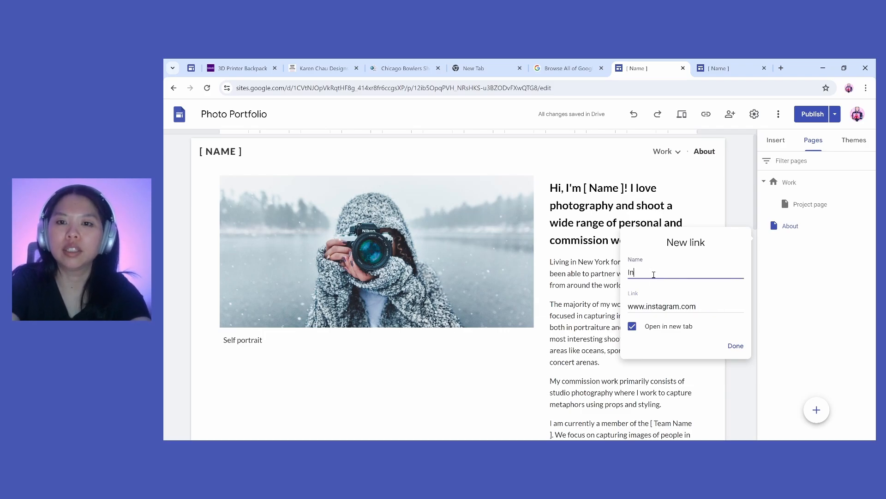
pyautogui.write('stagram')
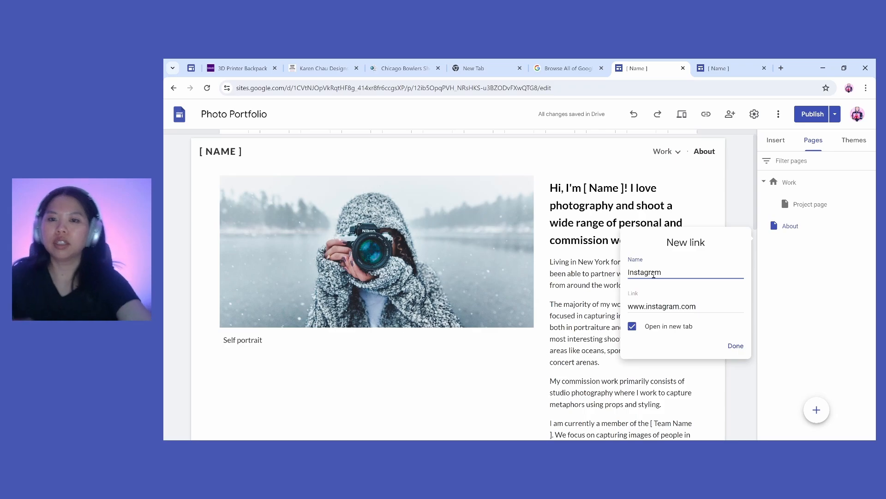
pyautogui.click(735, 350)
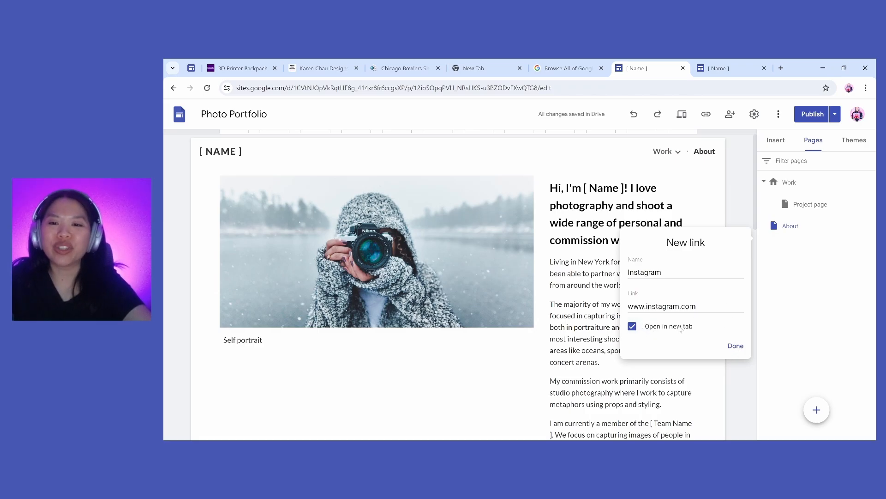
pyautogui.click(735, 346)
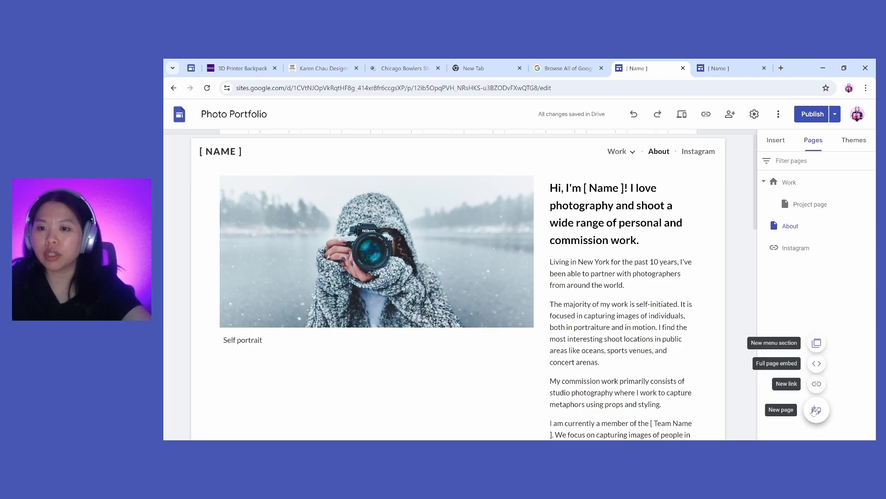
# - Add a new menu section named Legal to the site navigation
pyautogui.click(817, 344)
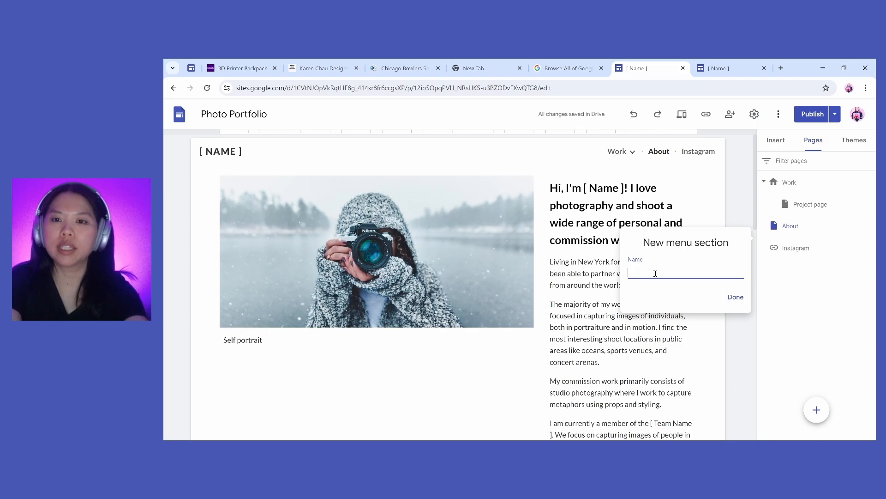
pyautogui.write('gal')
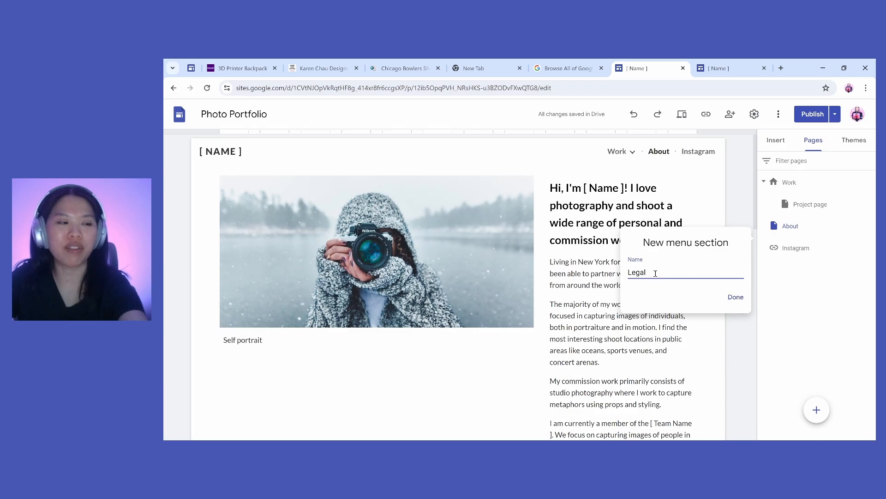
pyautogui.click(735, 299)
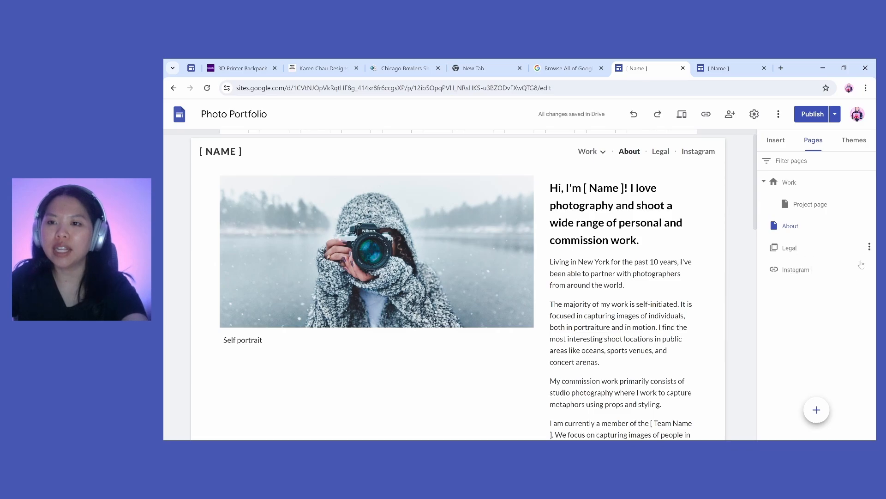
# - Create a page named Privacy Policy with no custom path and nest it under the Legal menu section
pyautogui.click(817, 410)
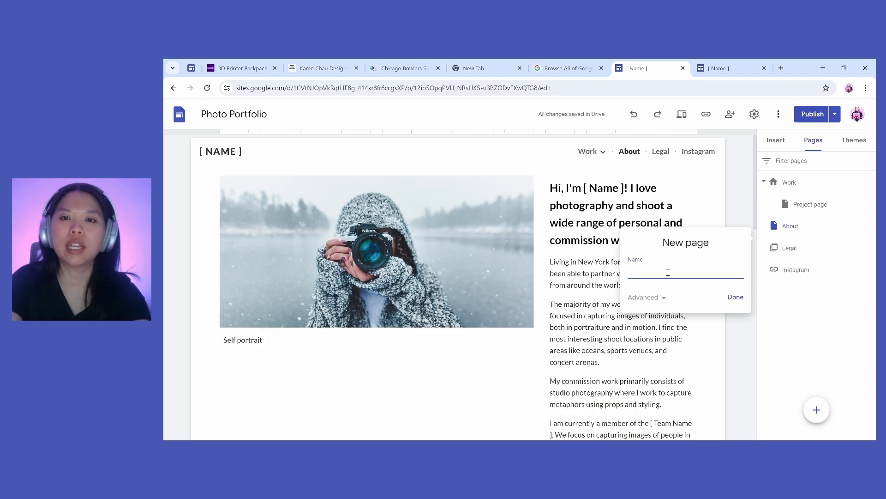
pyautogui.write('Privac')
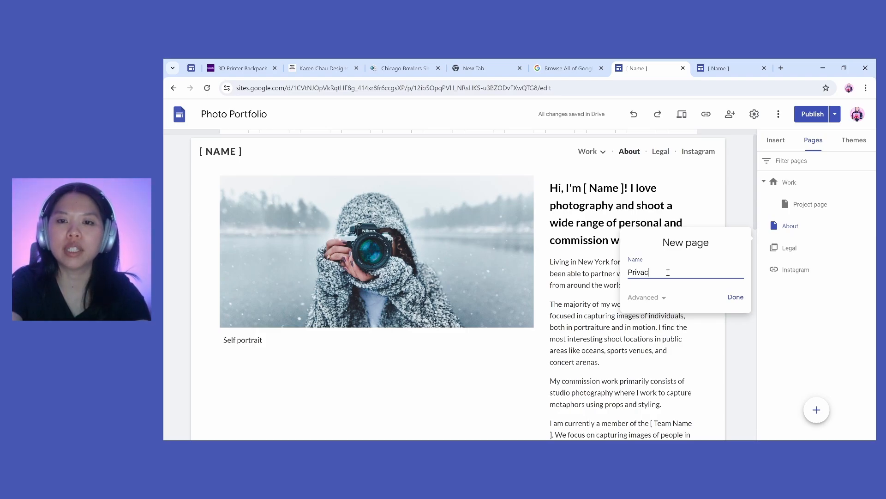
pyautogui.write('y Policy')
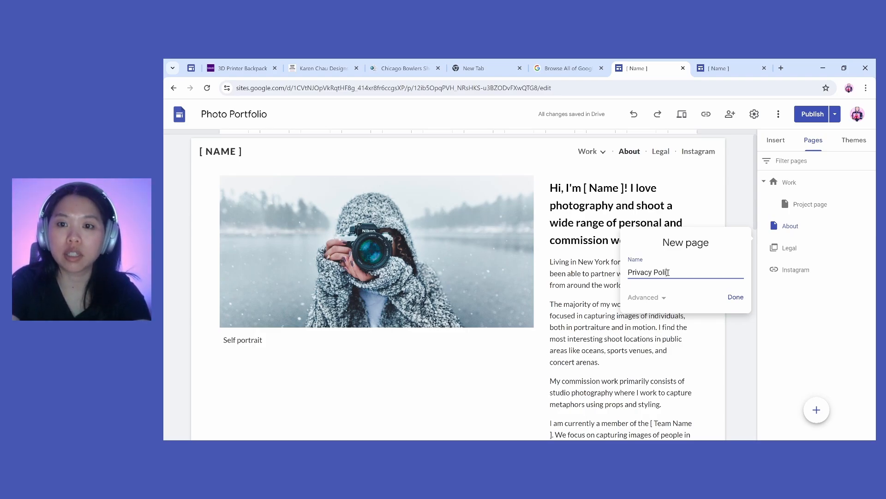
pyautogui.click(657, 300)
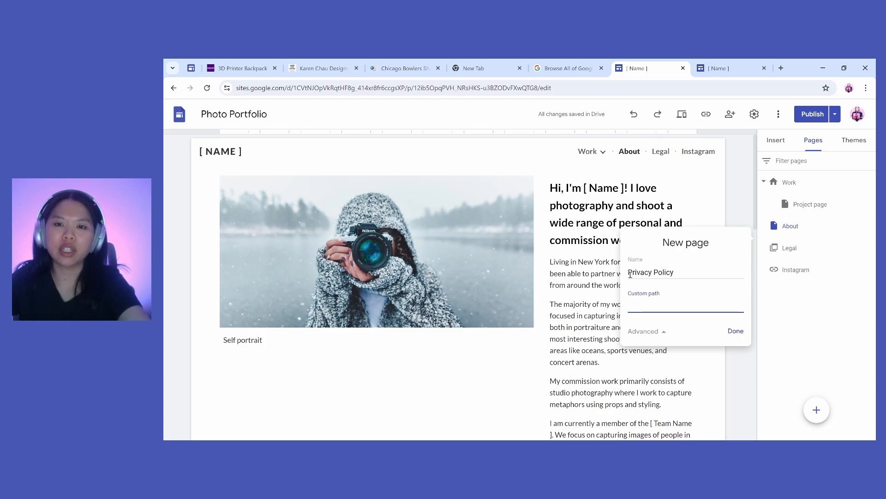
pyautogui.moveTo(629, 272); pyautogui.dragTo(683, 271)
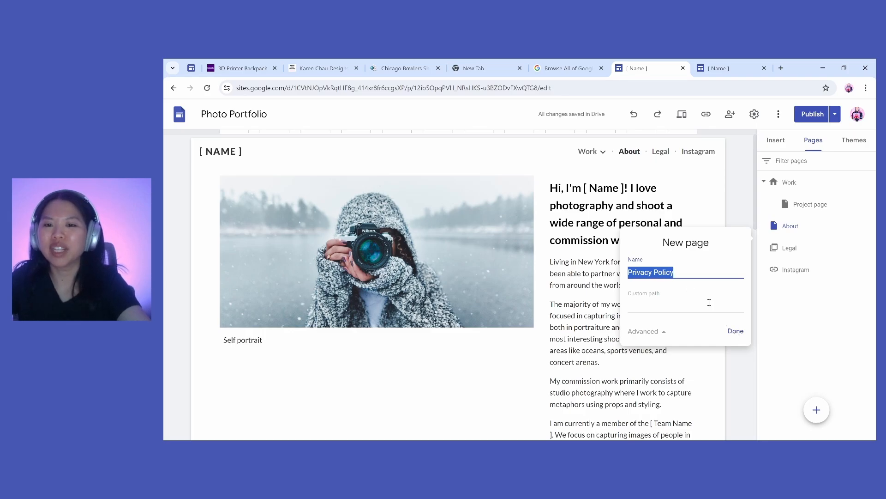
pyautogui.click(647, 304)
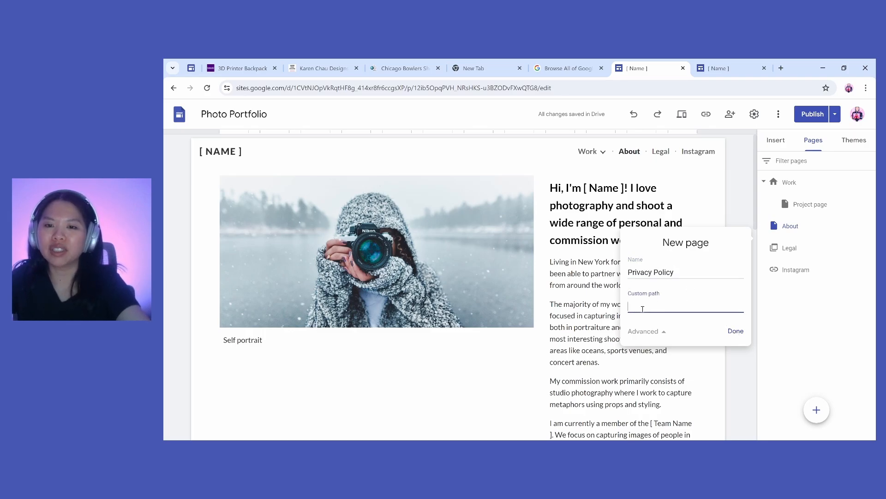
pyautogui.click(736, 332)
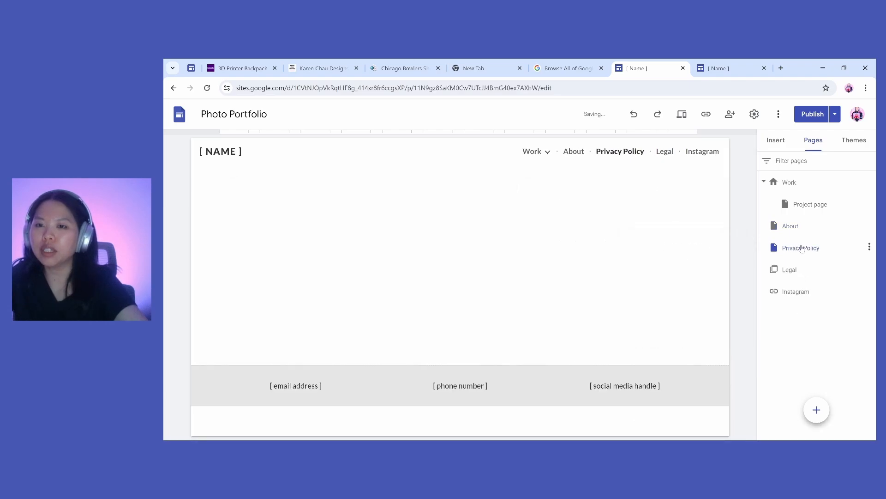
pyautogui.moveTo(798, 251)
pyautogui.mouseDown()
pyautogui.moveTo(804, 273)
pyautogui.moveTo(804, 261)
pyautogui.mouseUp()
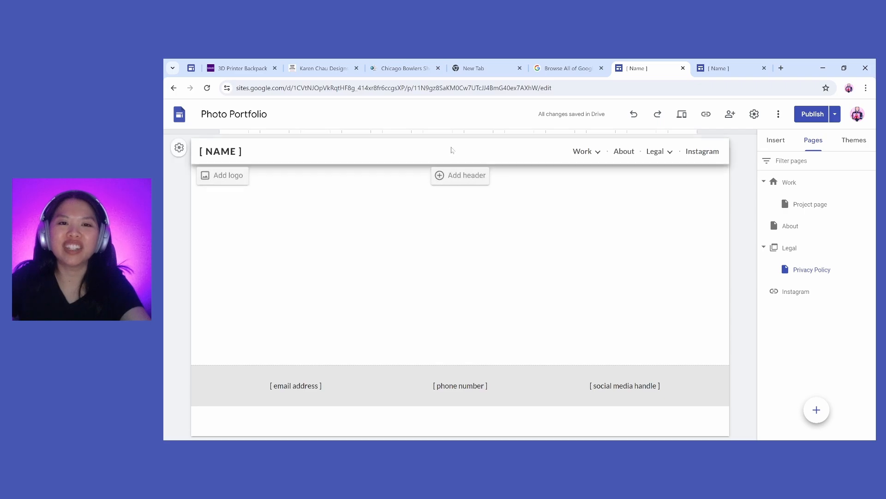
pyautogui.click(806, 274)
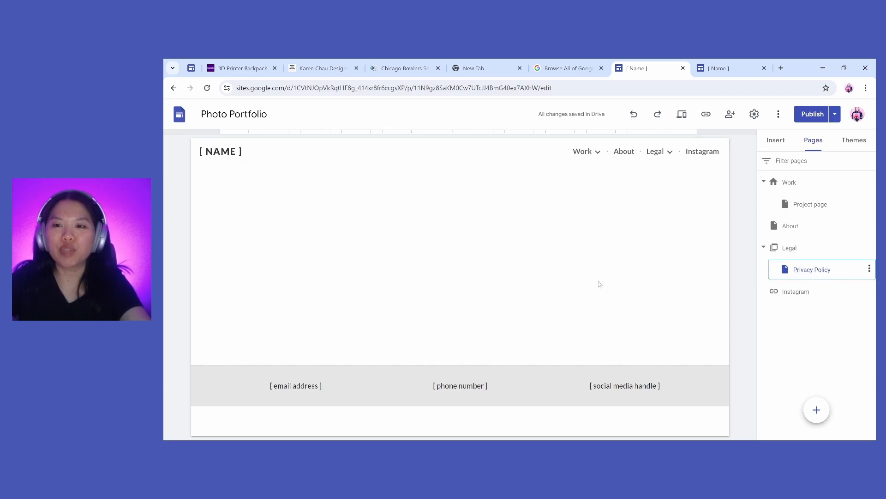
# - Add a header to the Privacy Policy page, try the Title only, Banner and Large banner types, and set it to Cover
pyautogui.moveTo(473, 156)
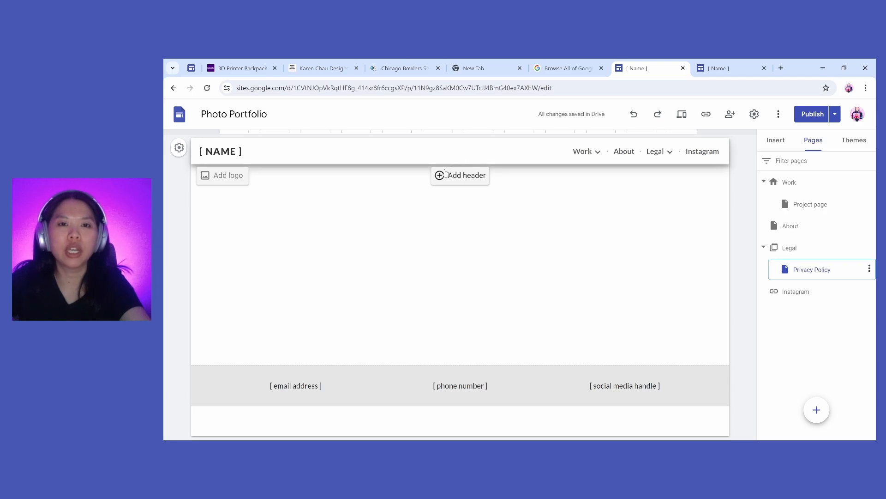
pyautogui.click(470, 181)
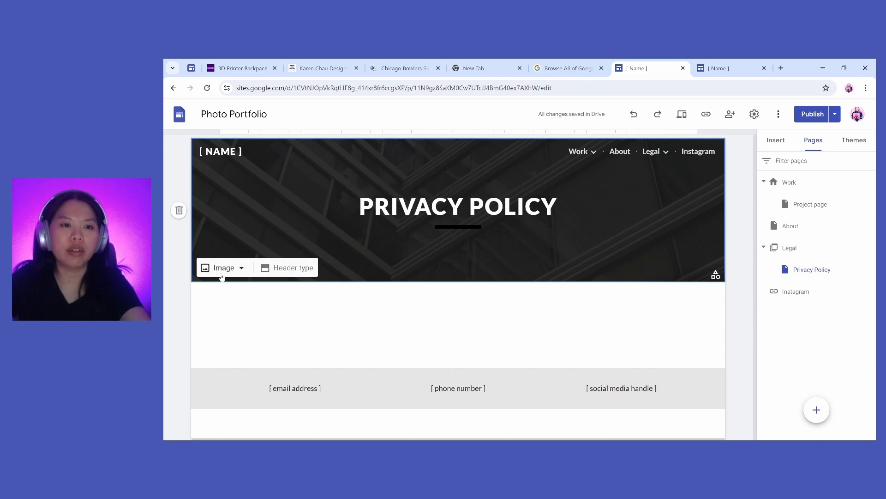
pyautogui.click(289, 273)
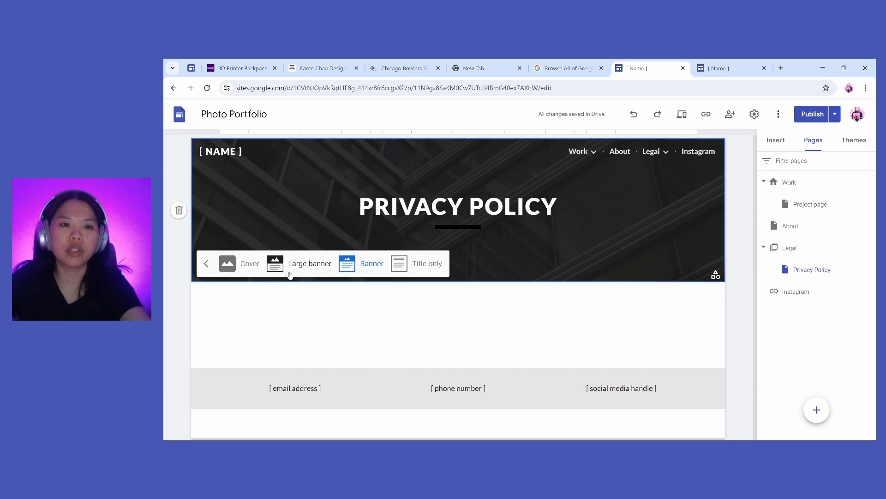
pyautogui.click(429, 268)
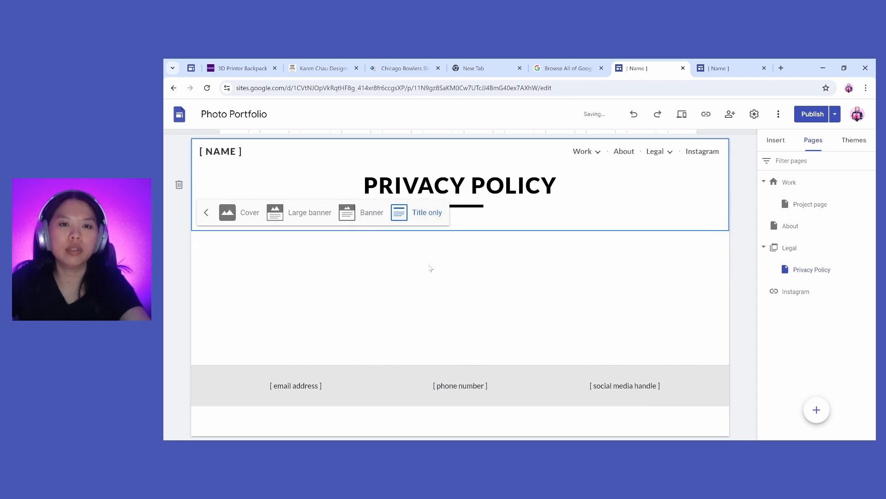
pyautogui.click(359, 217)
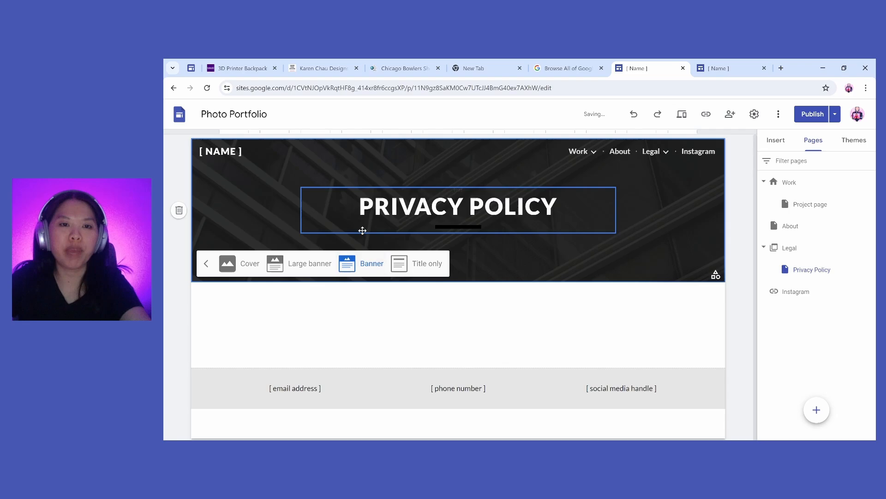
pyautogui.click(301, 268)
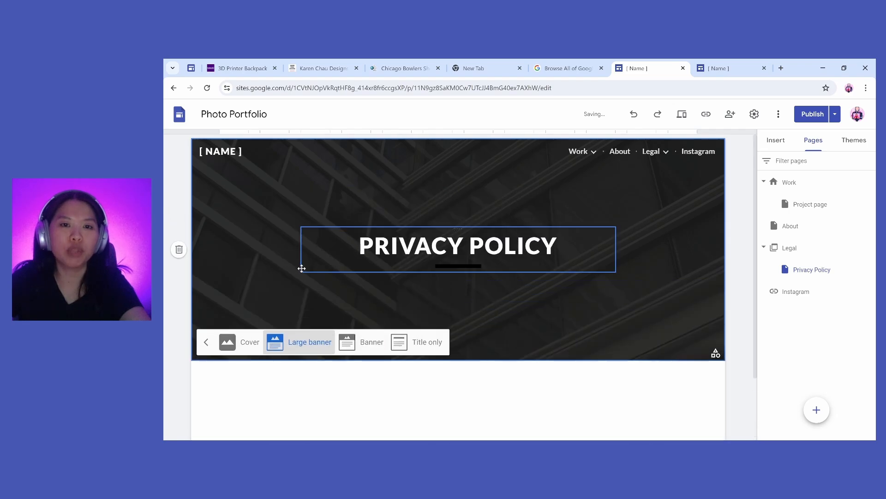
pyautogui.click(235, 347)
pyautogui.scroll(-2, 341, 329)
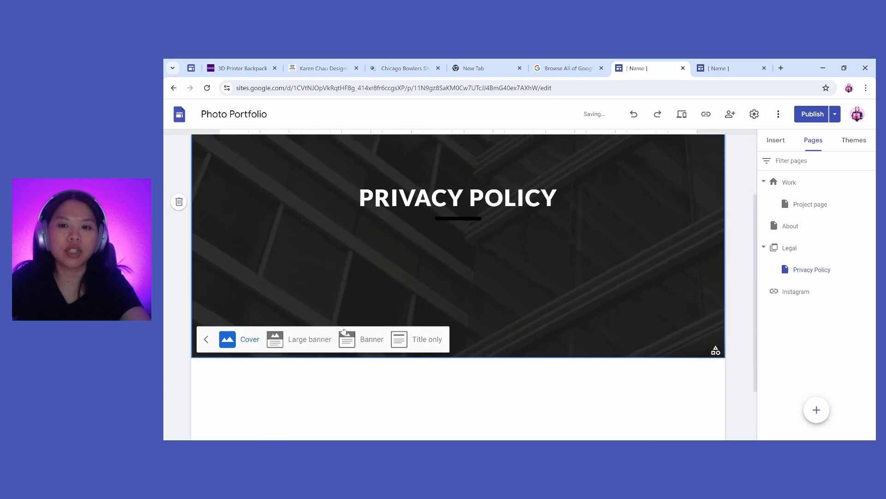
pyautogui.scroll(2, 356, 319)
pyautogui.scroll(-1, 356, 319)
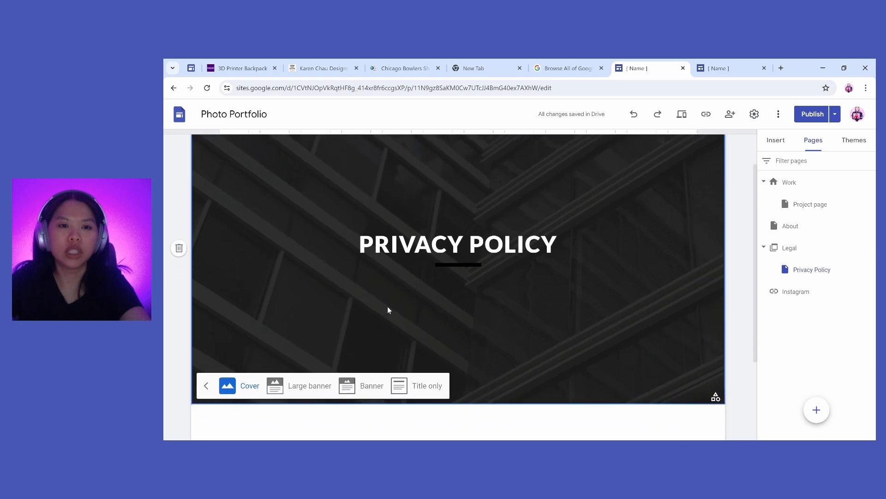
# - Close the header type choices and look over the Privacy Policy page's Cover header
pyautogui.click(571, 311)
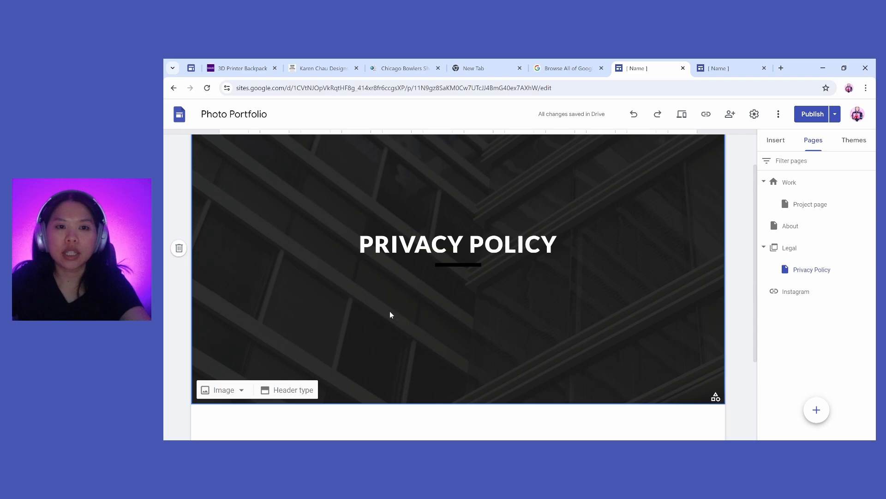
pyautogui.scroll(1, 361, 294)
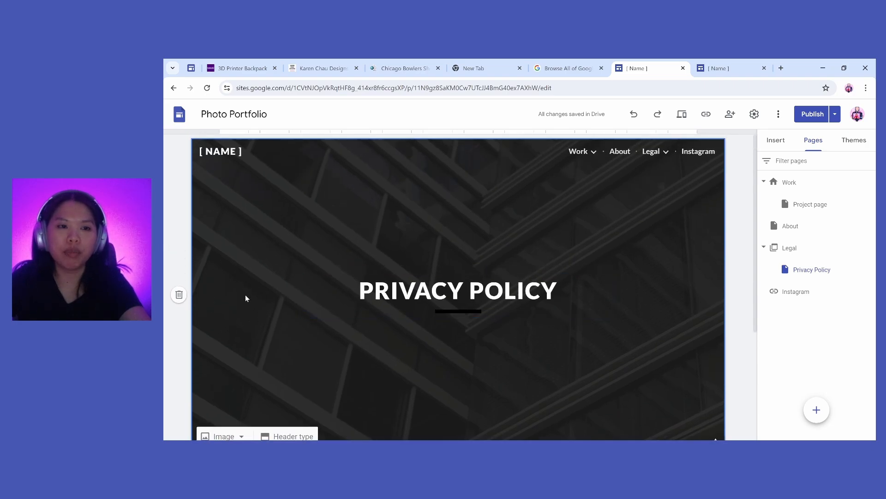
pyautogui.scroll(-2, 445, 228)
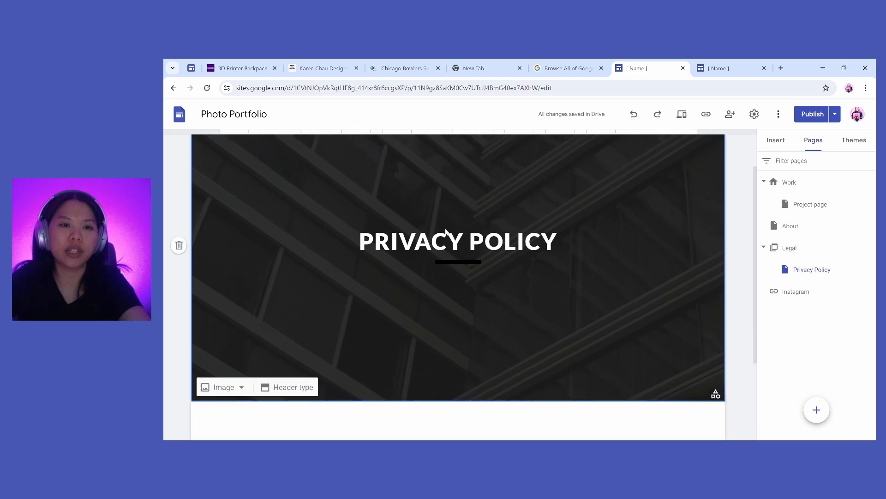
pyautogui.scroll(2, 386, 305)
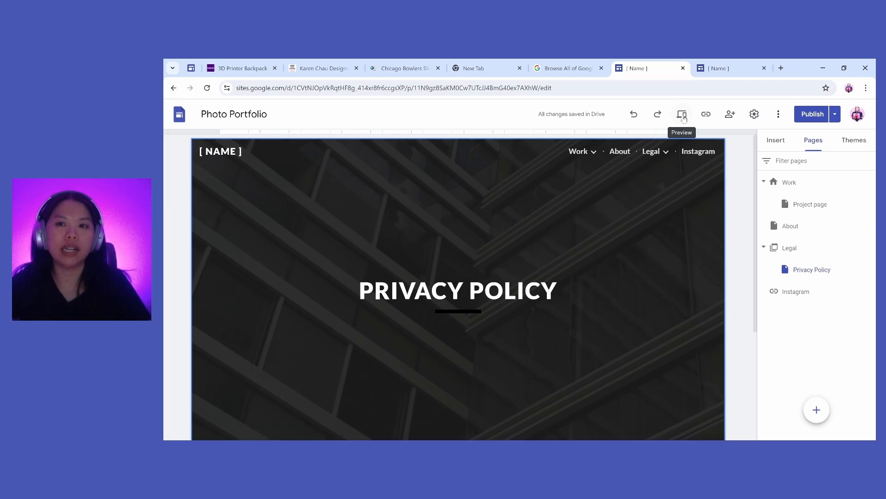
# - Preview the Privacy Policy page in tablet and phone sizes, check the phone layout down to the footer, and exit the preview
pyautogui.click(682, 115)
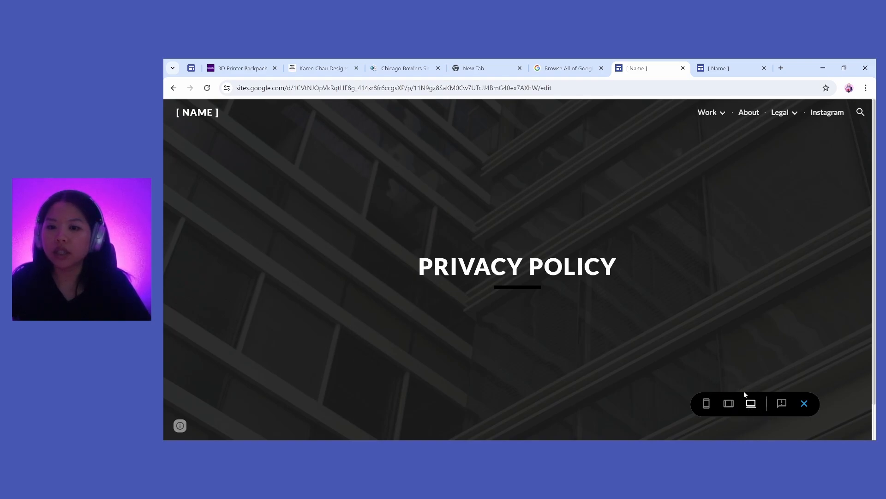
pyautogui.click(729, 403)
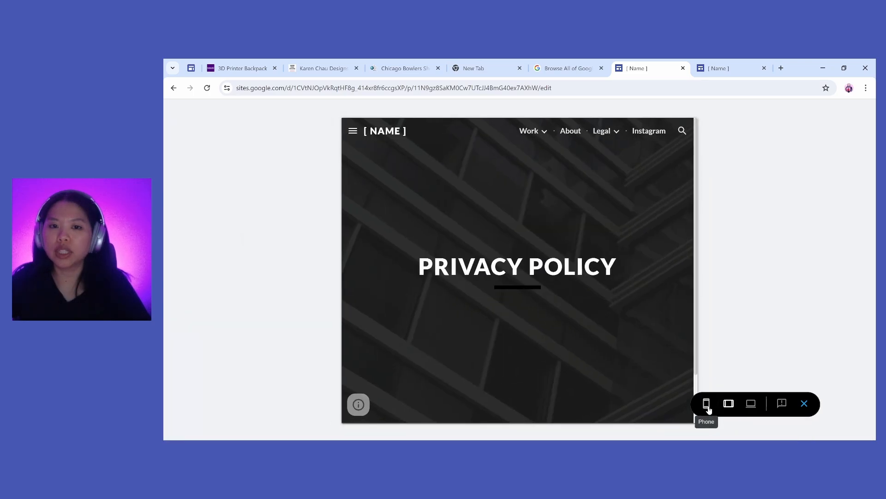
pyautogui.click(708, 408)
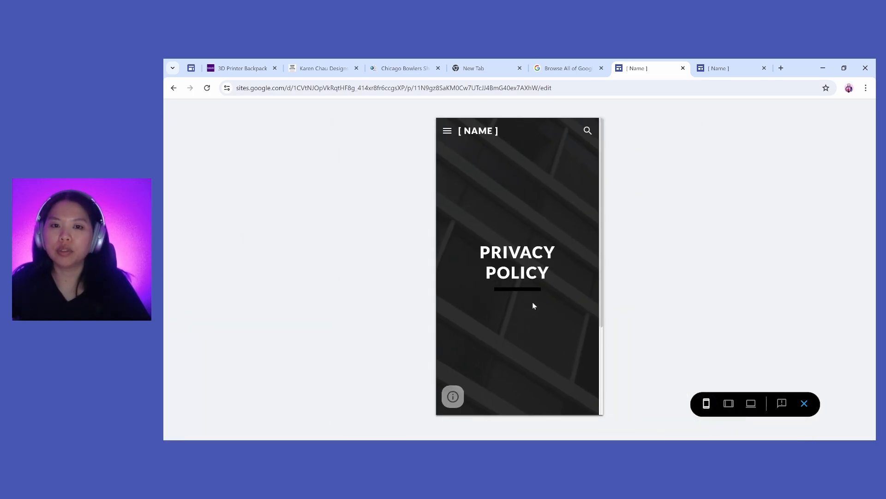
pyautogui.scroll(-3, 544, 292)
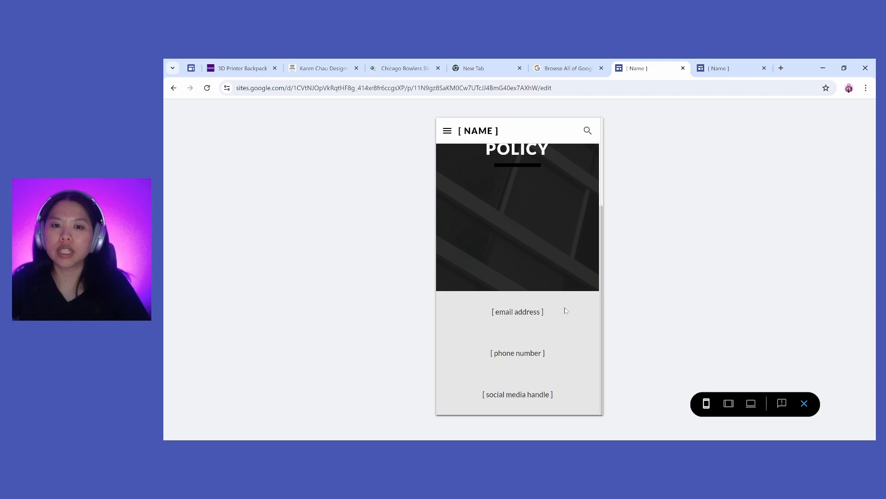
pyautogui.scroll(5, 565, 311)
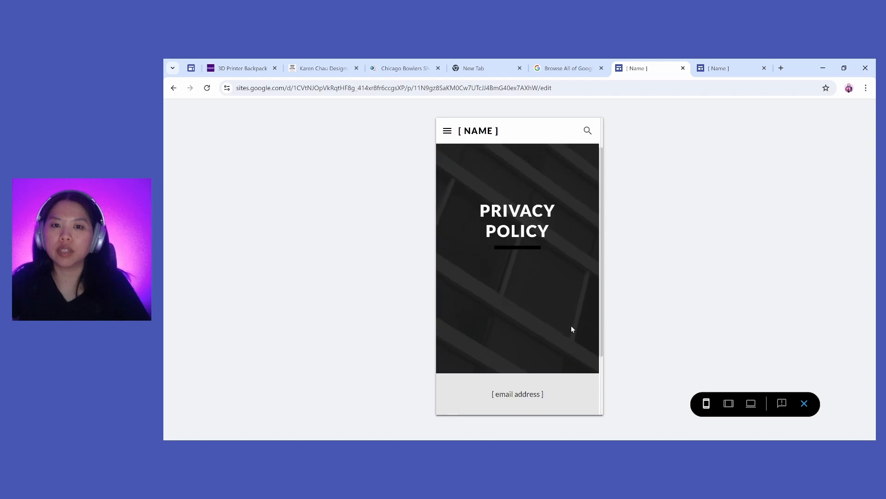
pyautogui.click(804, 403)
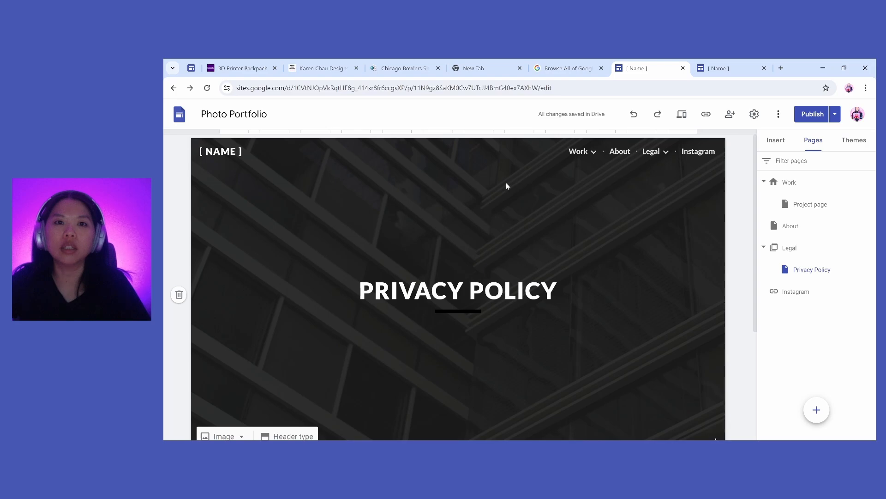
# - From the published site's browser tab, return to the Sites home page via the editor and open the example copy of the Chicago Bowlers Shop site
pyautogui.click(722, 68)
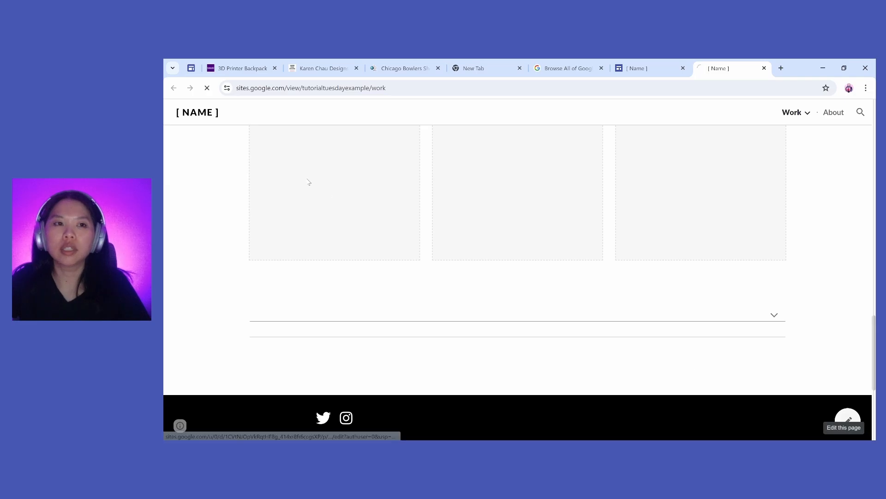
pyautogui.click(848, 421)
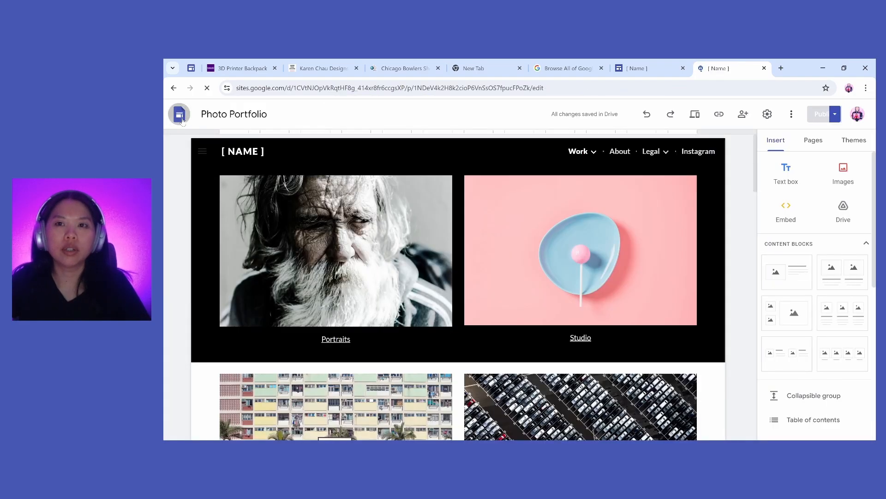
pyautogui.click(180, 117)
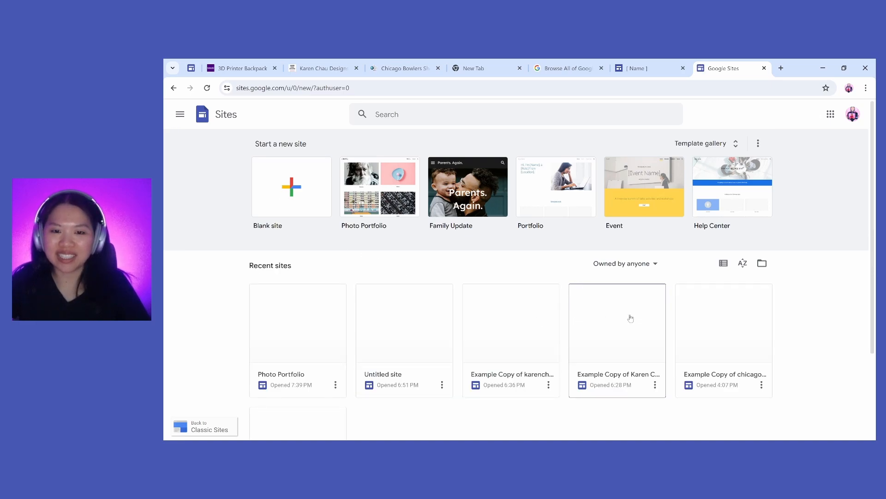
pyautogui.scroll(-2, 631, 318)
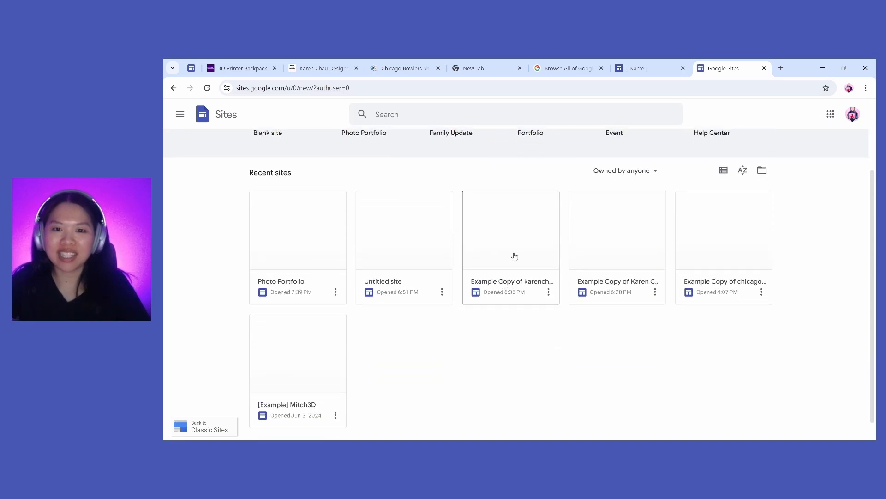
pyautogui.scroll(-1, 529, 258)
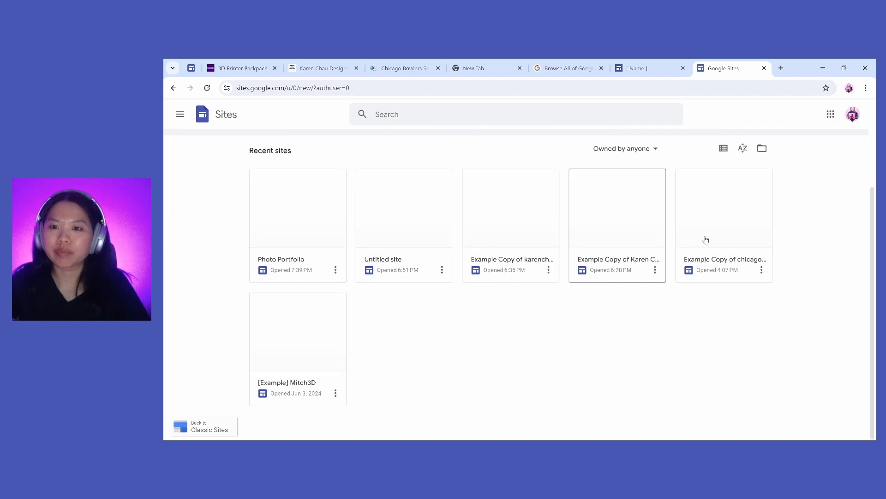
pyautogui.click(726, 228)
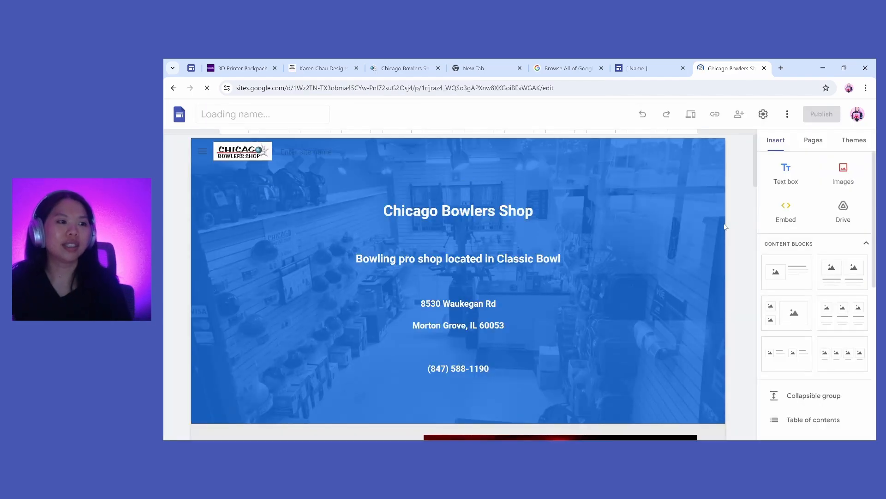
# - Preview the Chicago Bowlers Shop site in phone size and examine its announcement banner and stacked page content
pyautogui.click(691, 115)
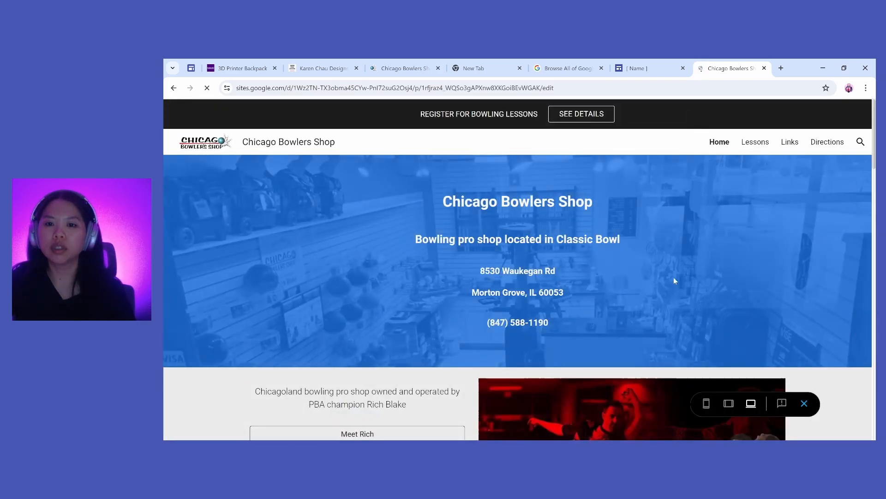
pyautogui.click(706, 403)
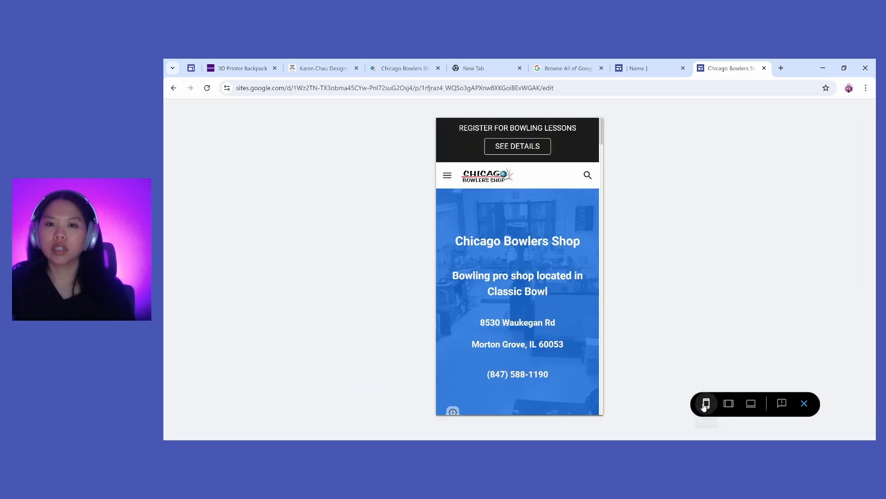
pyautogui.scroll(-1, 589, 287)
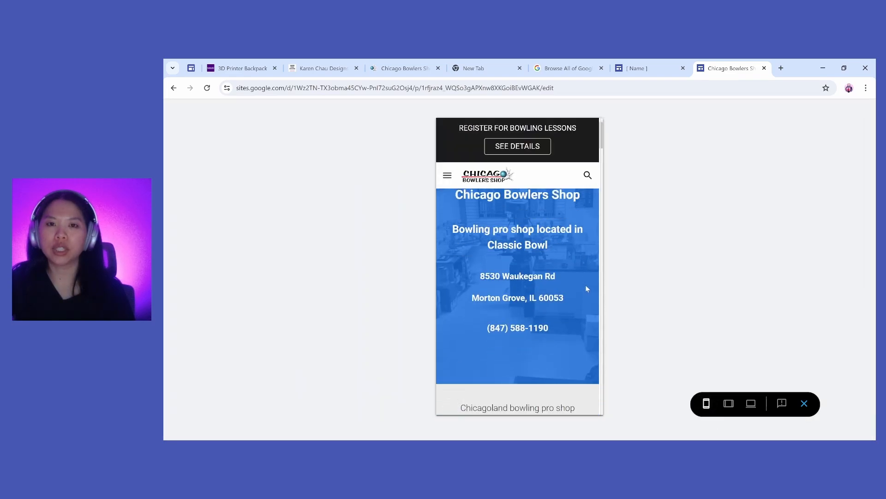
pyautogui.scroll(1, 587, 287)
pyautogui.scroll(-3, 586, 288)
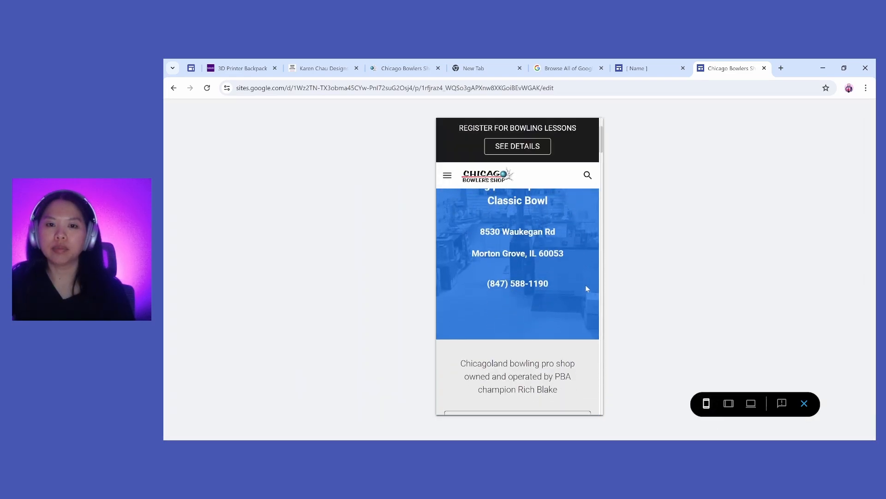
pyautogui.scroll(-3, 587, 289)
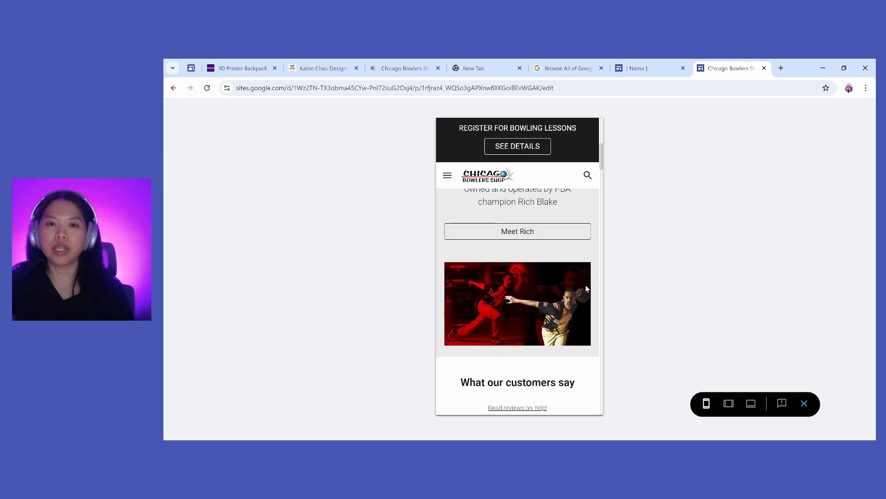
pyautogui.scroll(1, 587, 289)
pyautogui.scroll(1, 586, 289)
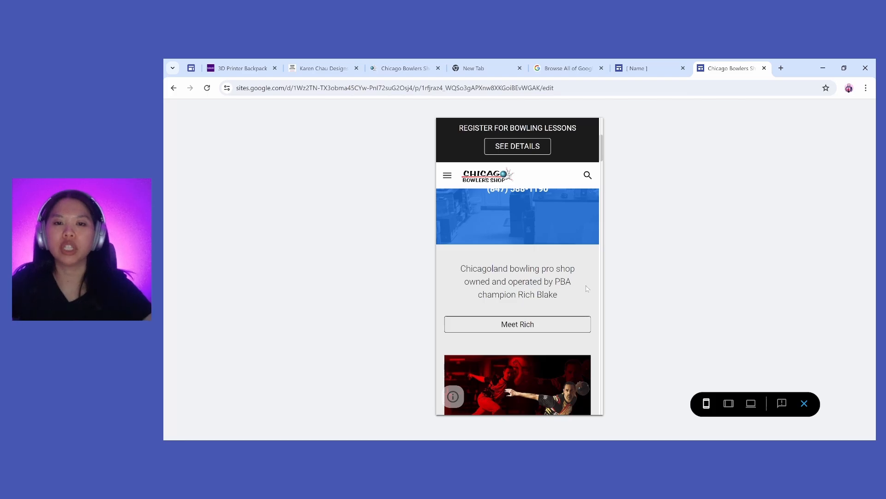
pyautogui.scroll(-3, 560, 284)
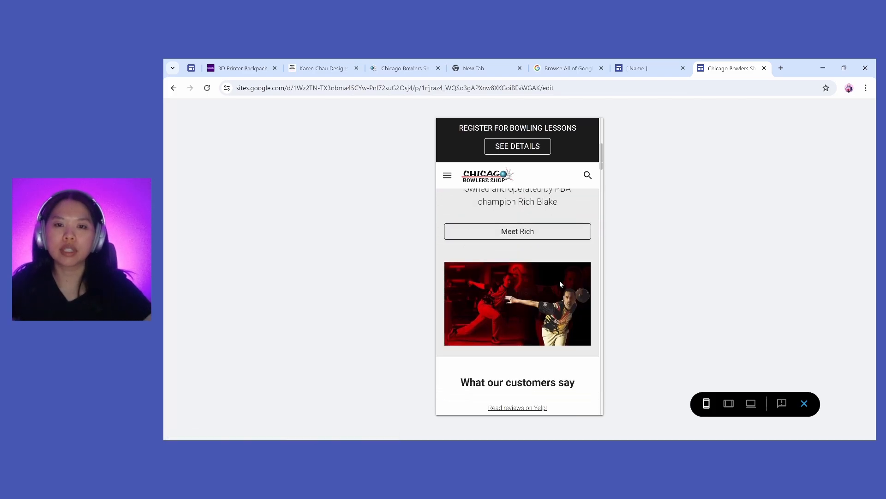
pyautogui.scroll(-5, 560, 281)
pyautogui.scroll(5, 559, 278)
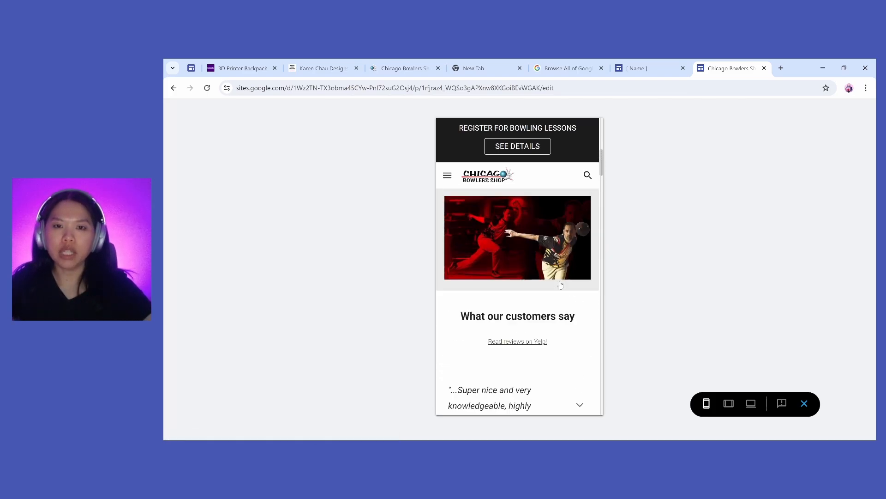
pyautogui.scroll(-10, 558, 283)
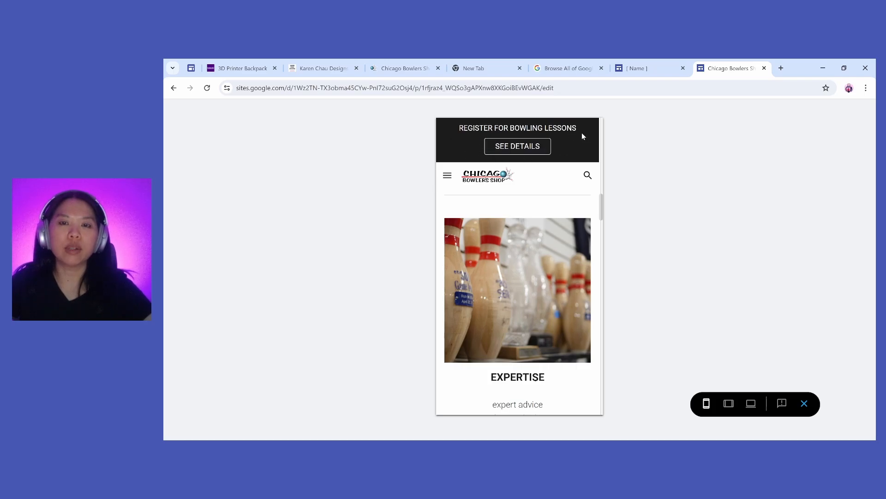
# - Return to the Photo Portfolio editor and open the site's announcement banner settings
pyautogui.click(642, 69)
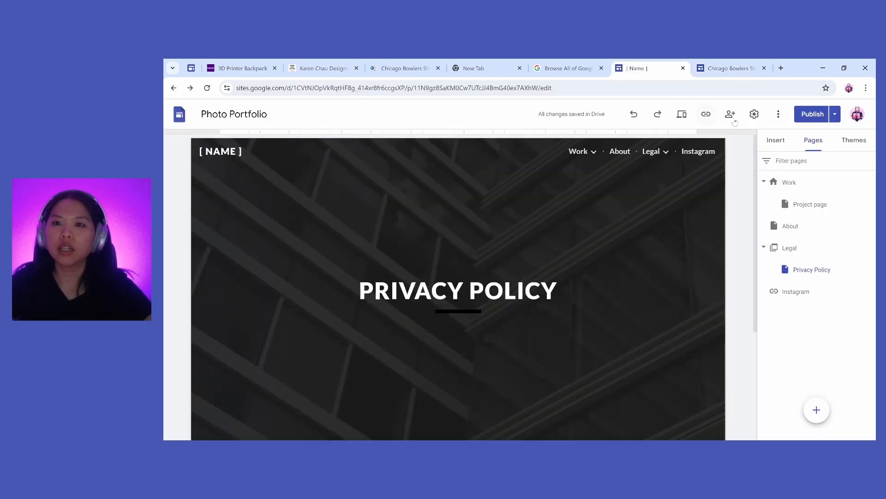
pyautogui.click(715, 69)
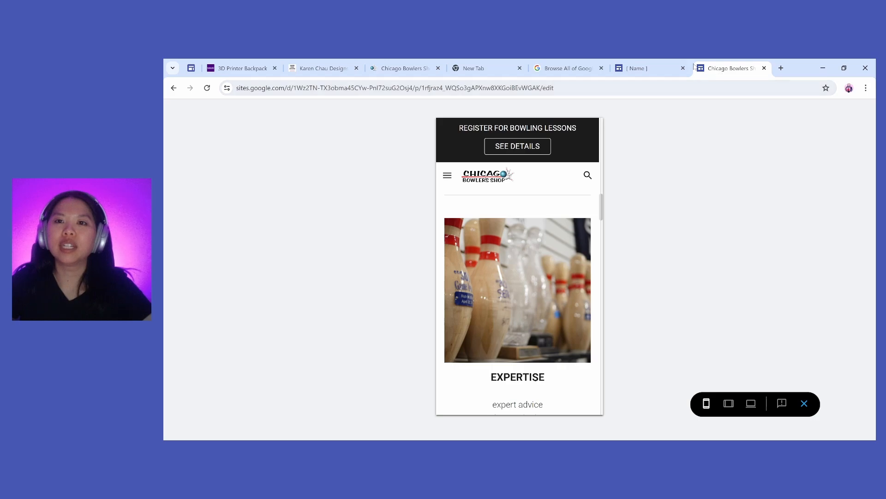
pyautogui.moveTo(655, 74)
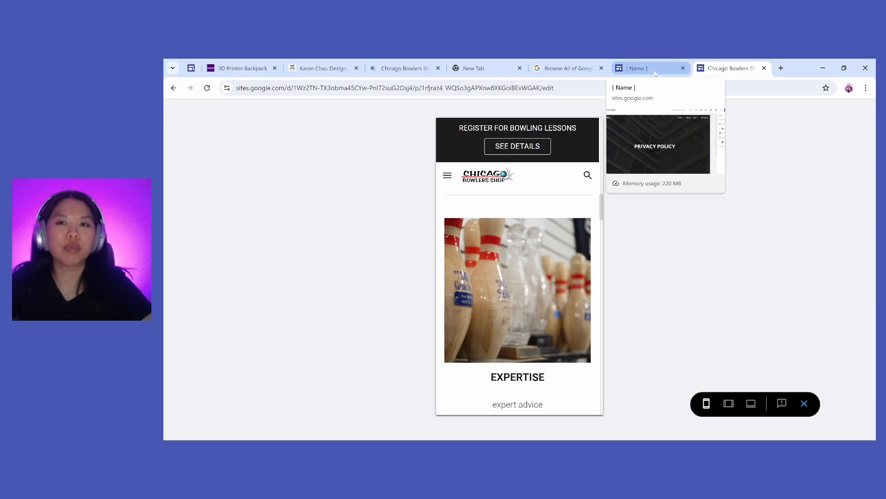
pyautogui.click(655, 73)
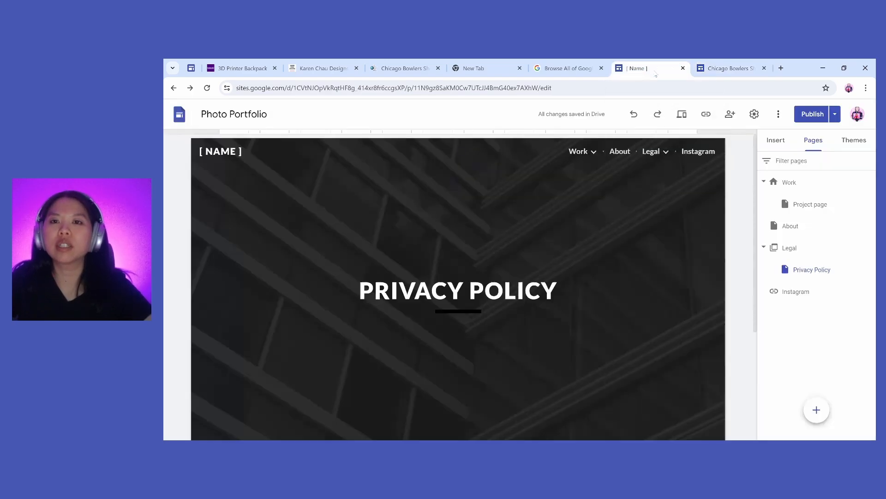
pyautogui.click(753, 117)
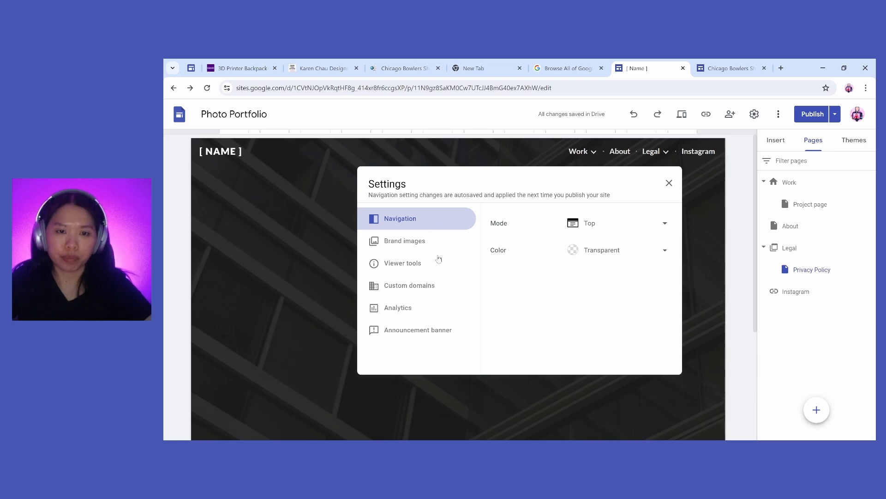
pyautogui.click(418, 330)
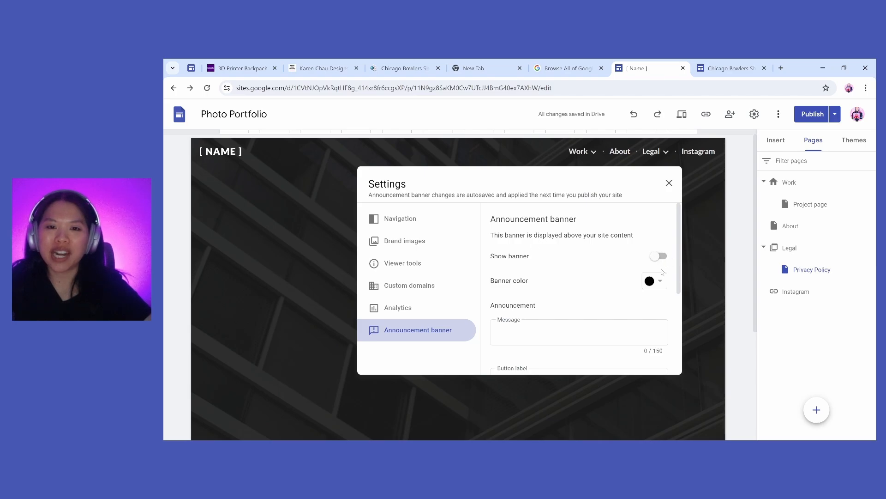
# - Examine the announcement banner's color palette, message field and button label field without changing them
pyautogui.scroll(-1, 662, 272)
pyautogui.click(654, 237)
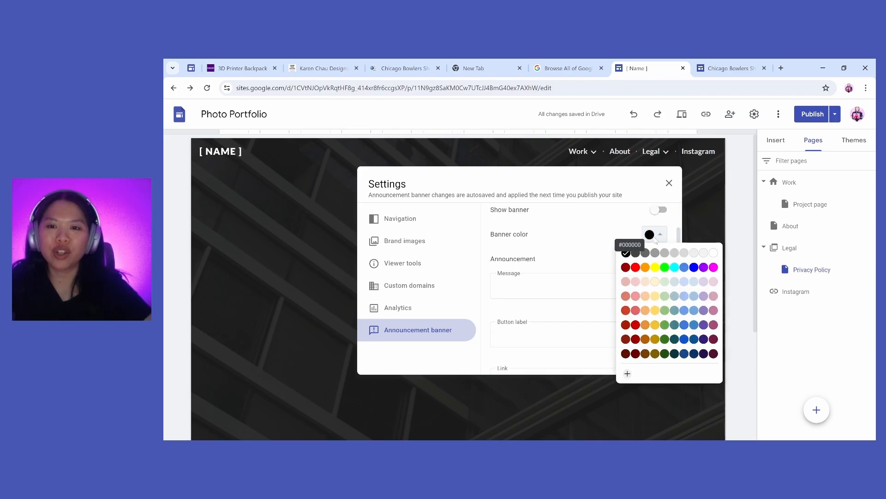
pyautogui.click(595, 234)
pyautogui.click(556, 296)
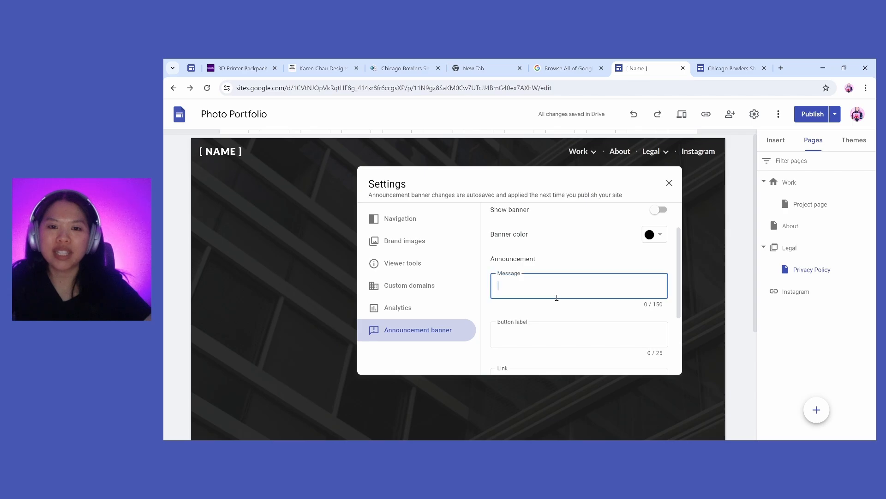
pyautogui.scroll(-1, 559, 296)
pyautogui.click(667, 261)
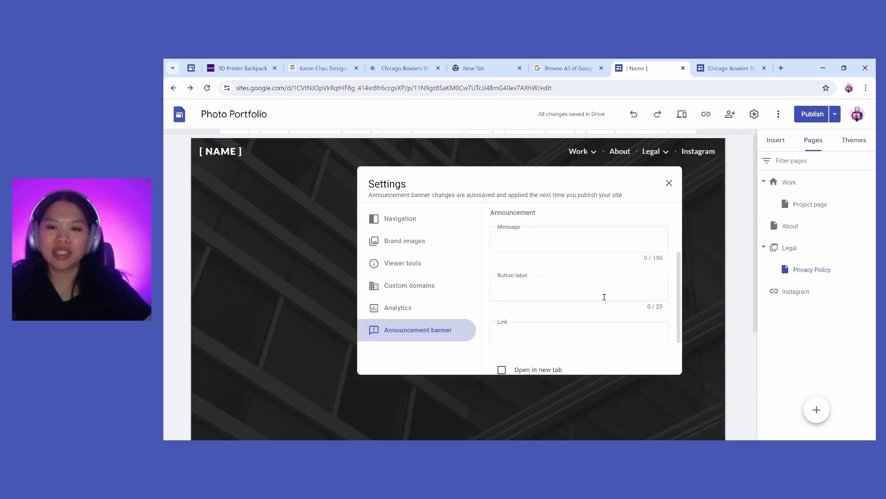
pyautogui.scroll(-1, 604, 297)
pyautogui.click(535, 244)
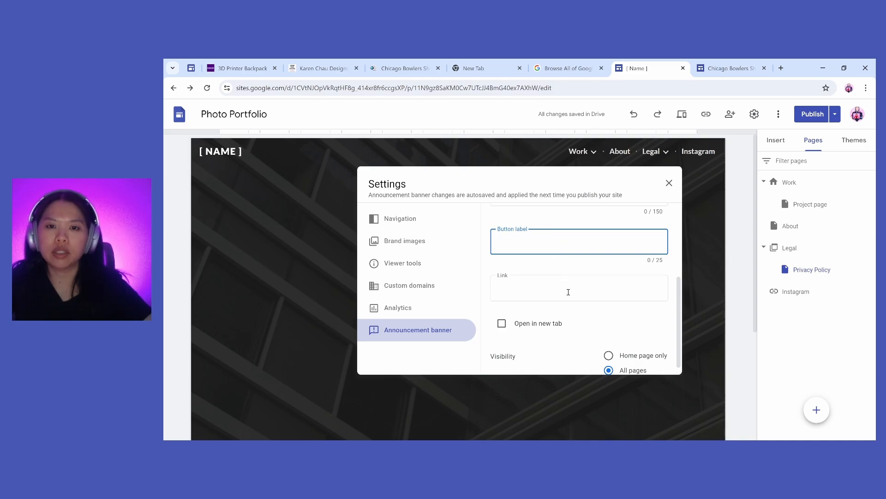
# - Review the site pages offered as the banner's link target and the new-tab and visibility options
pyautogui.click(554, 292)
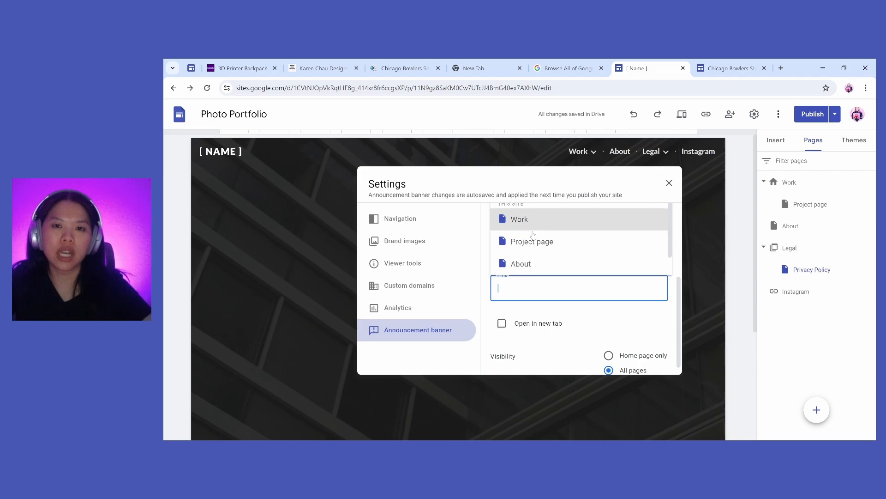
pyautogui.scroll(1, 539, 259)
pyautogui.scroll(2, 539, 259)
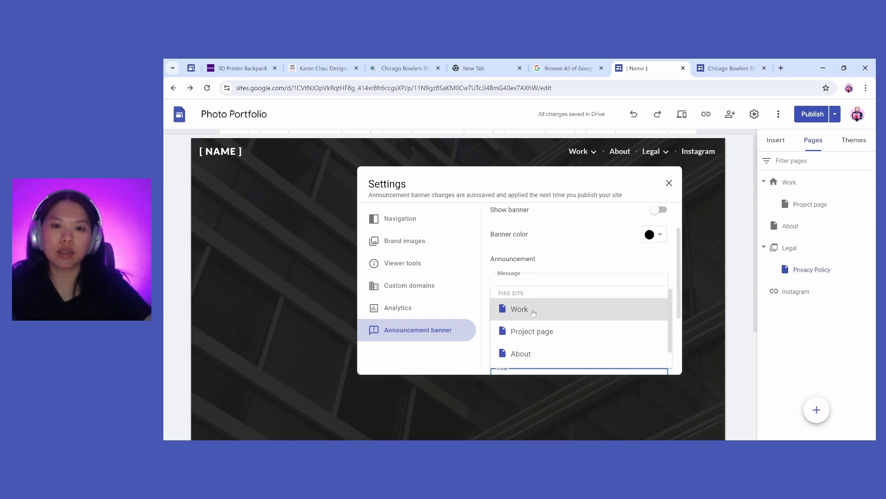
pyautogui.scroll(-1, 539, 310)
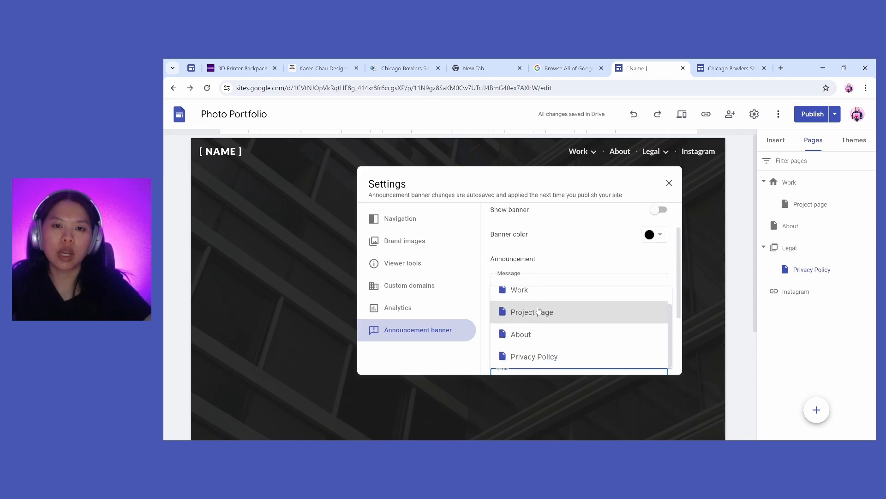
pyautogui.click(679, 285)
pyautogui.scroll(-1, 619, 341)
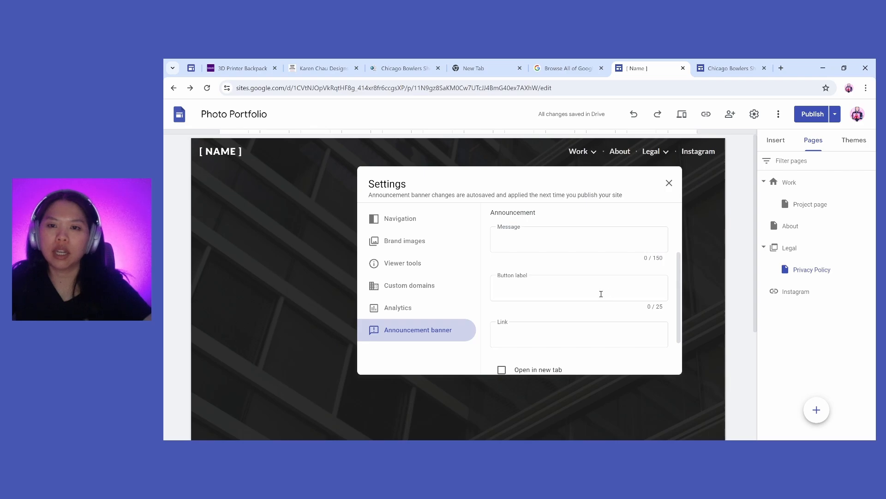
pyautogui.scroll(-2, 602, 308)
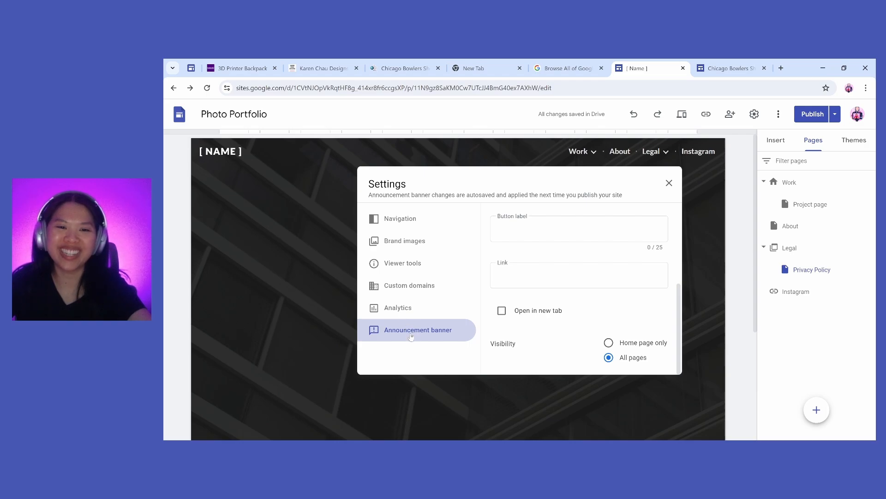
# - Review the site's analytics, custom domains, viewer tools and brand images settings in turn
pyautogui.click(407, 311)
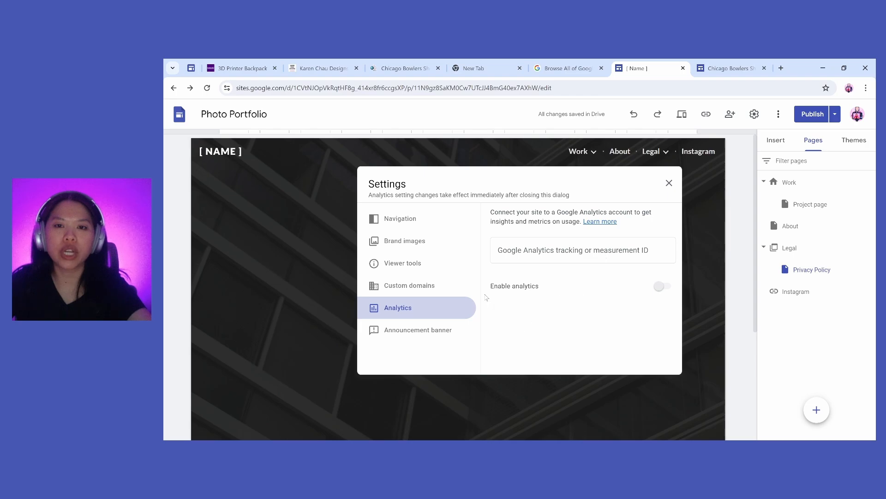
pyautogui.click(431, 290)
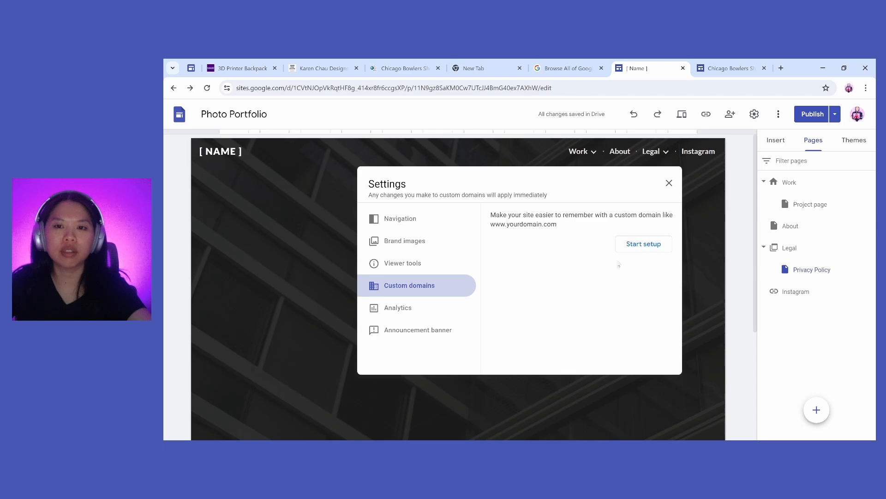
pyautogui.click(415, 264)
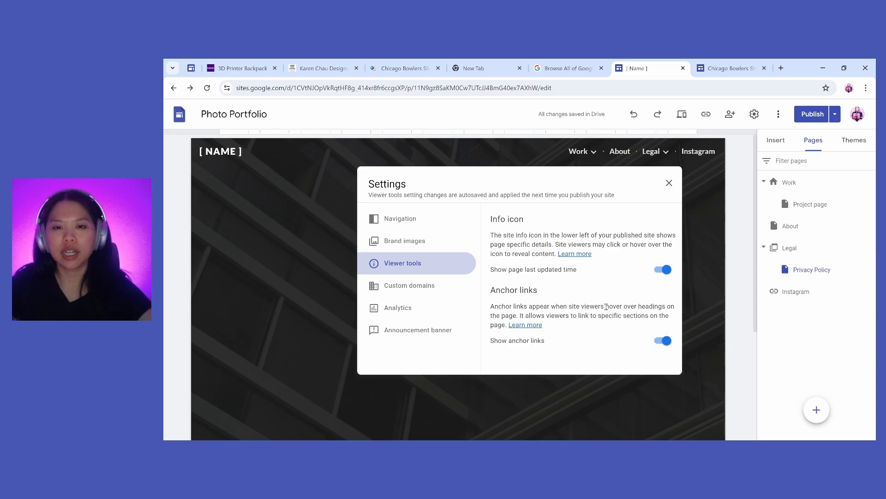
pyautogui.click(424, 239)
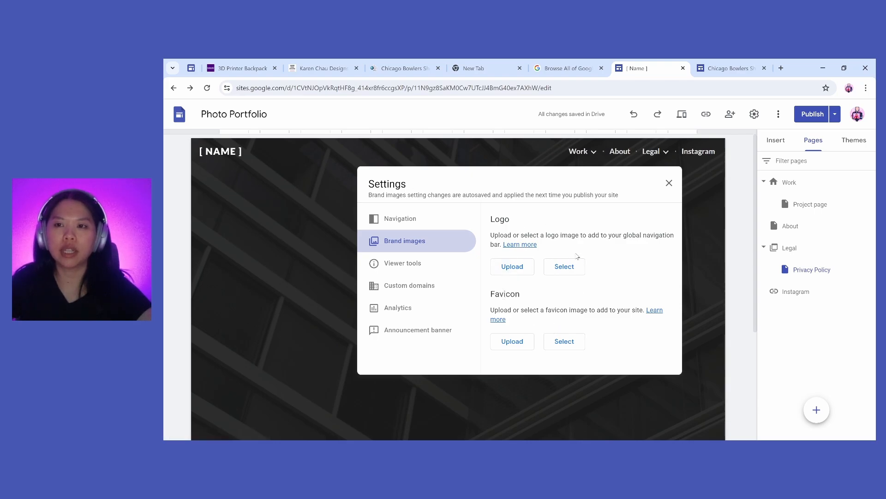
# - Check the navigation mode choices, set the navigation color to White, and close the site settings
pyautogui.click(409, 219)
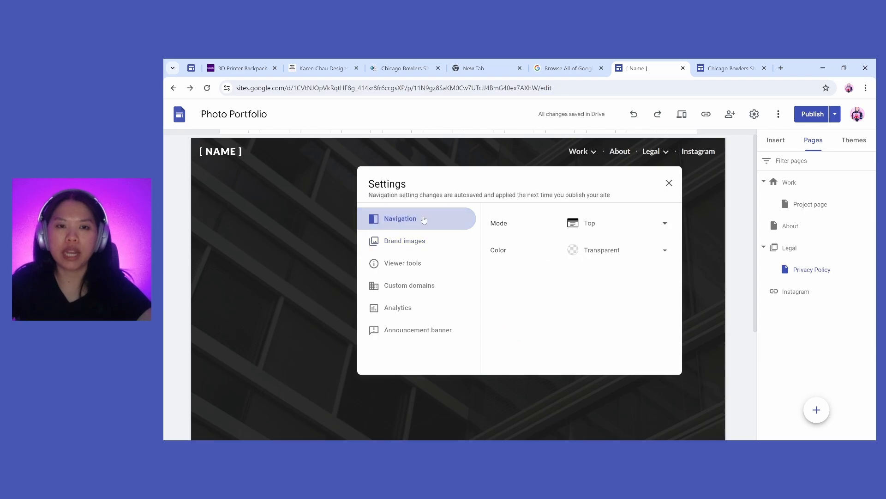
pyautogui.click(596, 224)
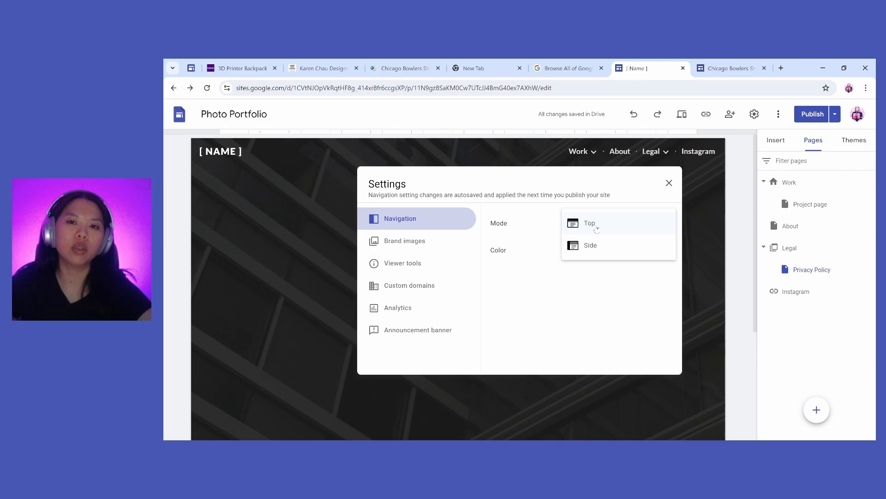
pyautogui.click(604, 296)
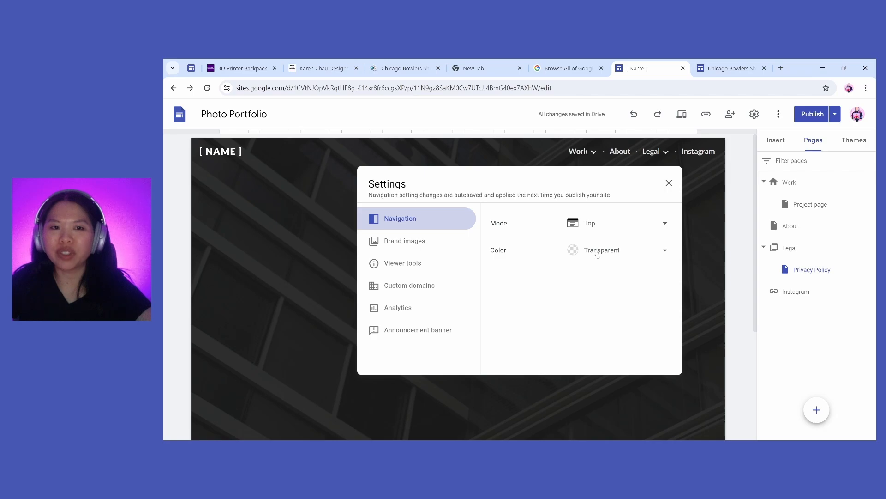
pyautogui.click(633, 255)
pyautogui.click(617, 274)
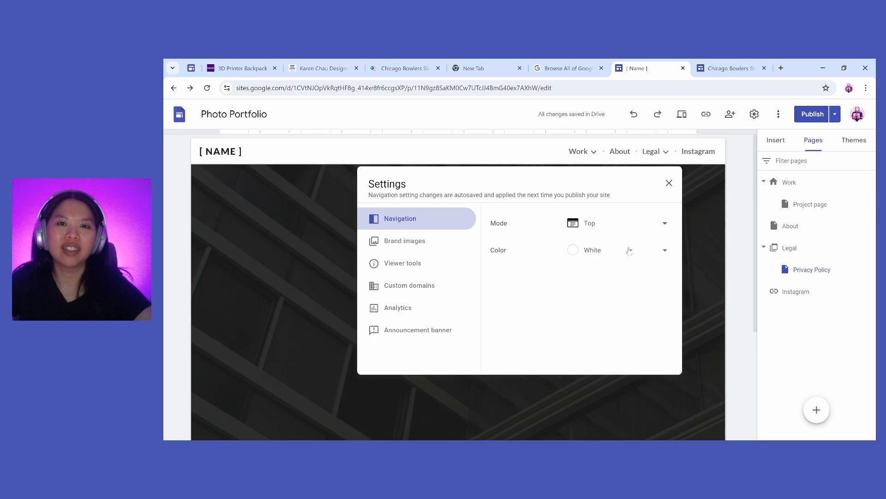
pyautogui.click(670, 184)
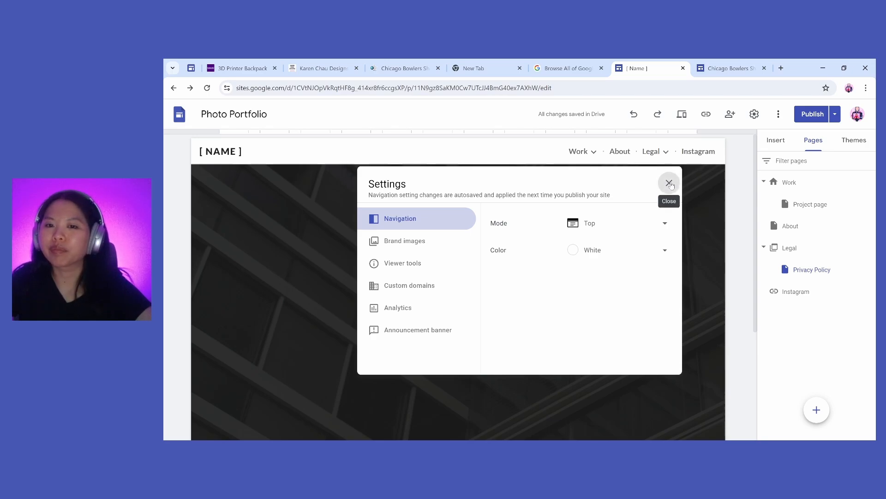
pyautogui.click(669, 183)
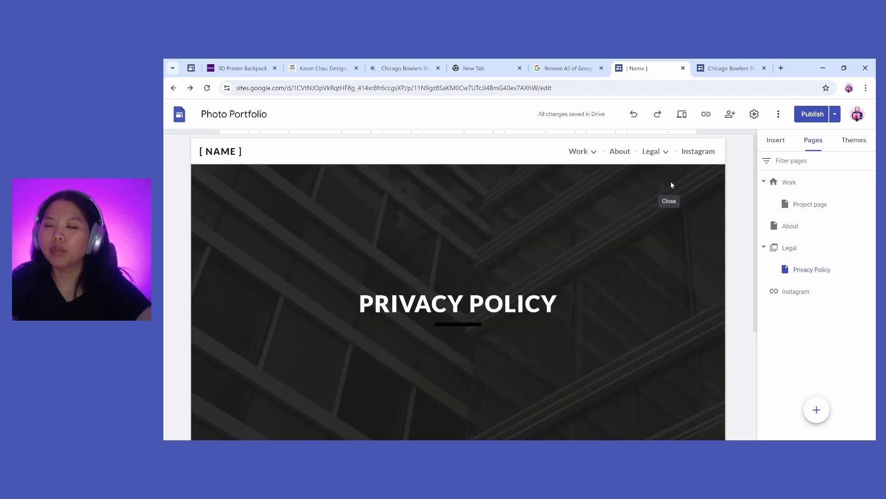
# - Look over the theme choices for the Photo Portfolio site alongside the Privacy Policy page
pyautogui.click(850, 139)
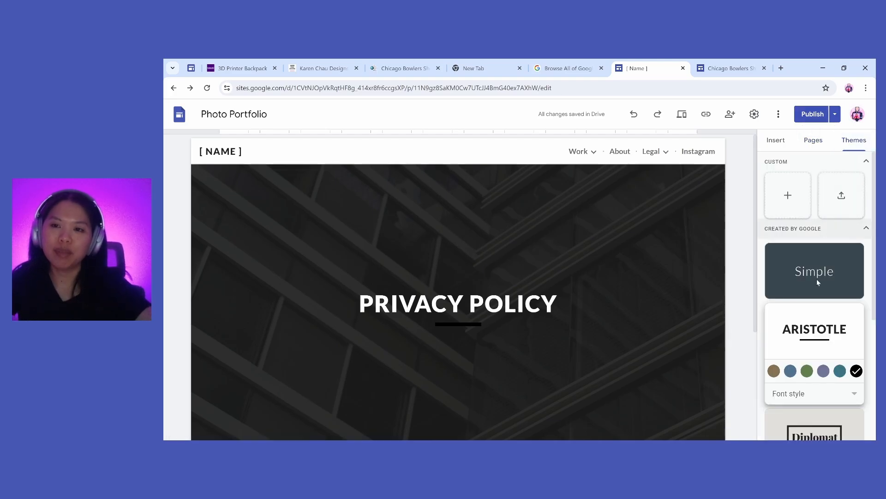
pyautogui.scroll(-4, 733, 197)
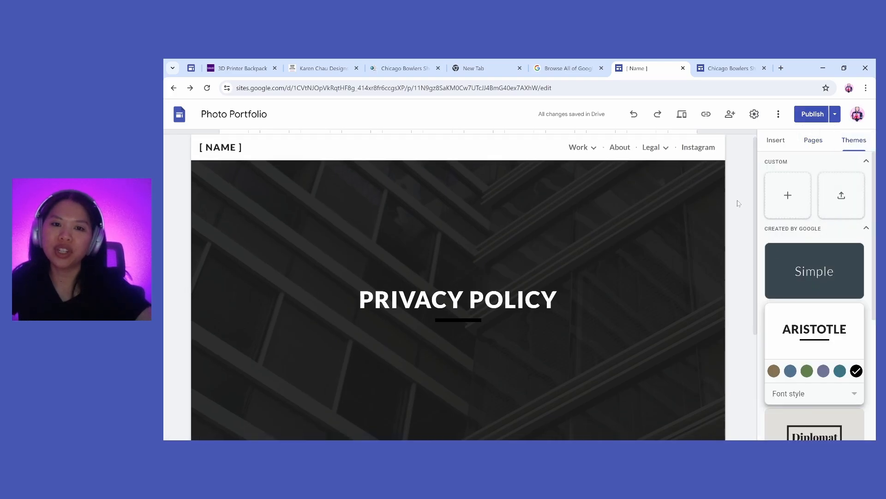
pyautogui.scroll(4, 738, 203)
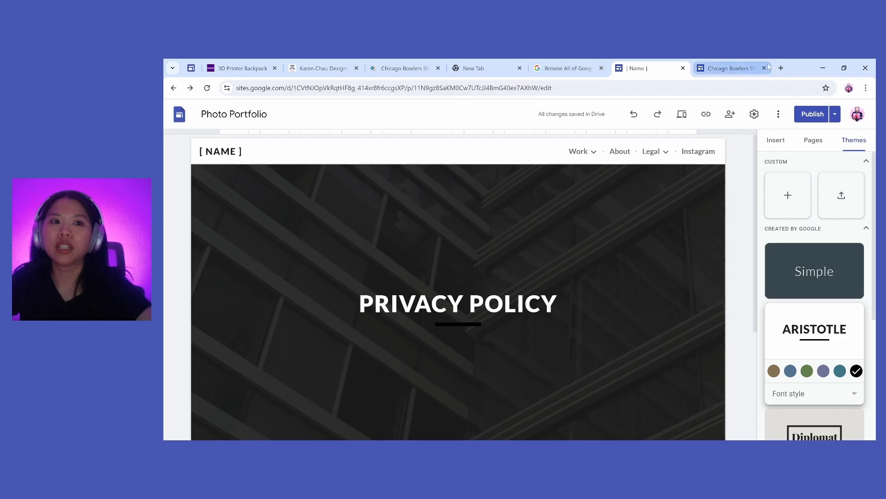
# - Return to the Sites home page and create a new blank site
pyautogui.click(781, 68)
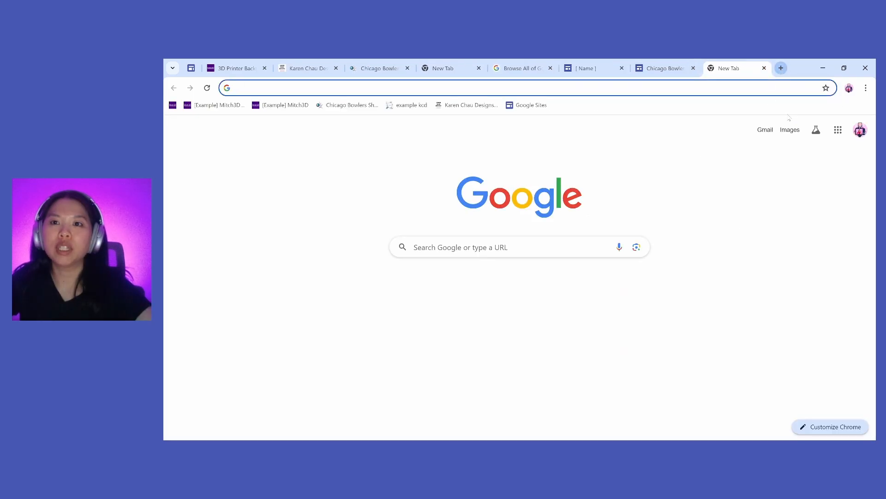
pyautogui.click(191, 68)
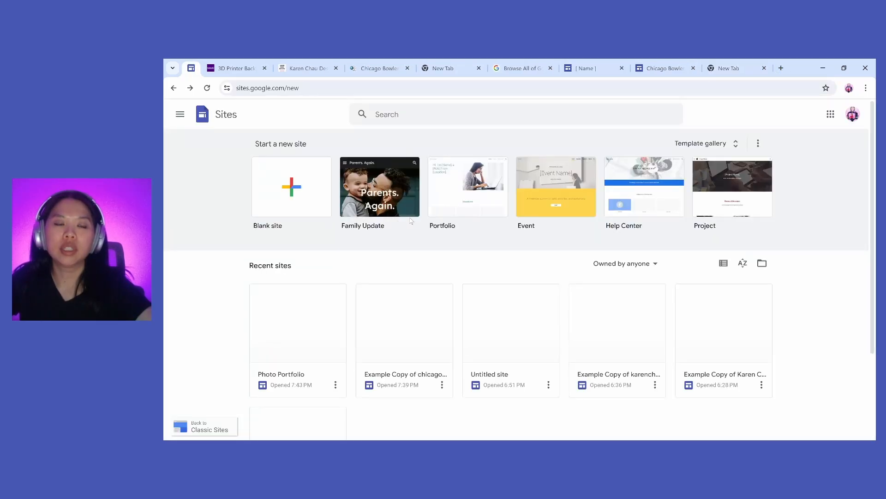
pyautogui.click(293, 190)
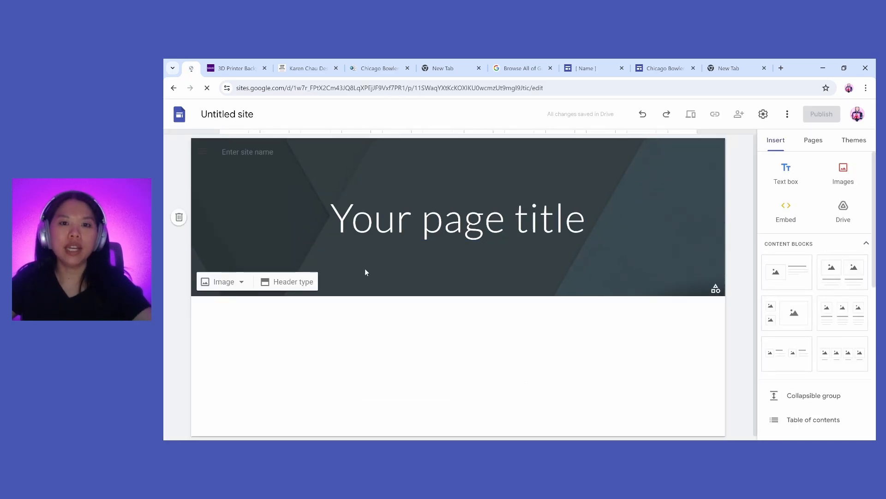
# - Add two content blocks to the blank site's home page: one image beside text, and two side-by-side image-and-text pairs
pyautogui.click(449, 194)
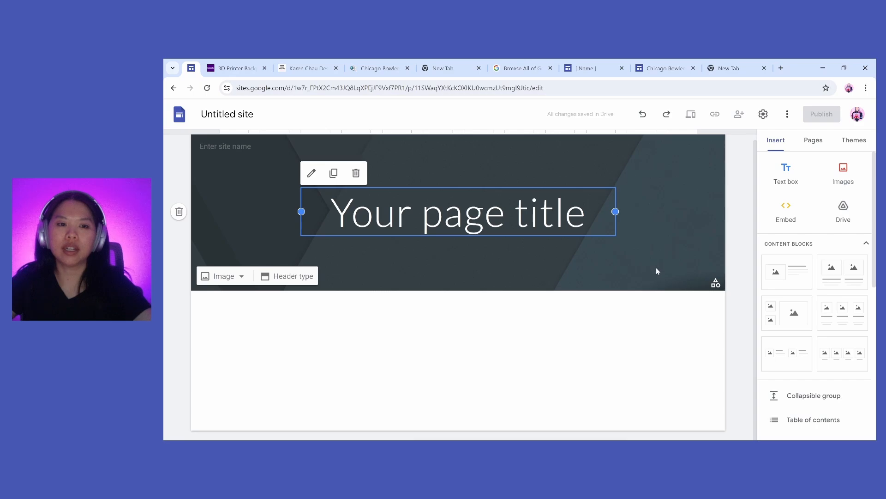
pyautogui.click(822, 143)
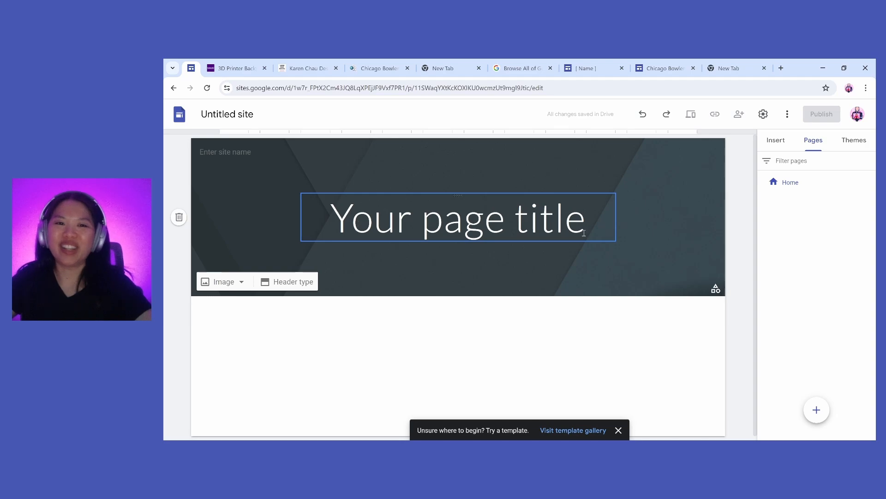
pyautogui.click(778, 143)
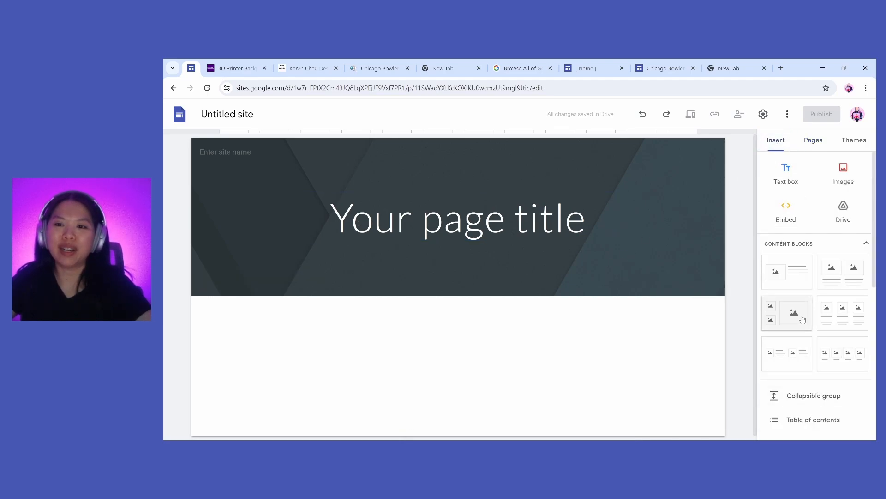
pyautogui.click(786, 272)
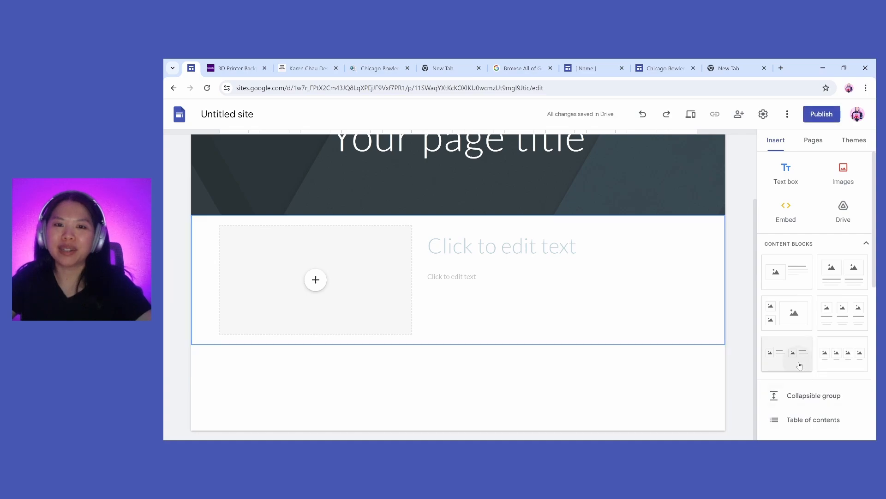
pyautogui.click(799, 366)
pyautogui.scroll(4, 614, 243)
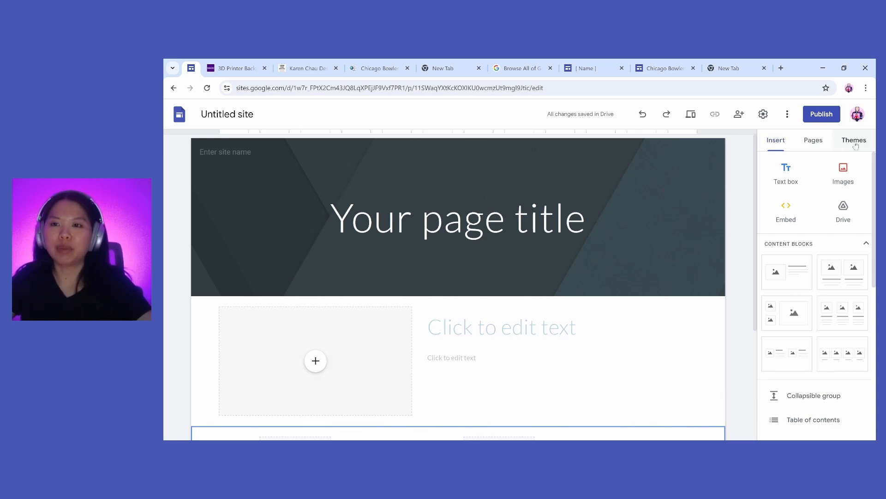
# - Browse the Google-made themes for the untitled site, from Simple through Impression, including Simple's color and font style options
pyautogui.click(855, 141)
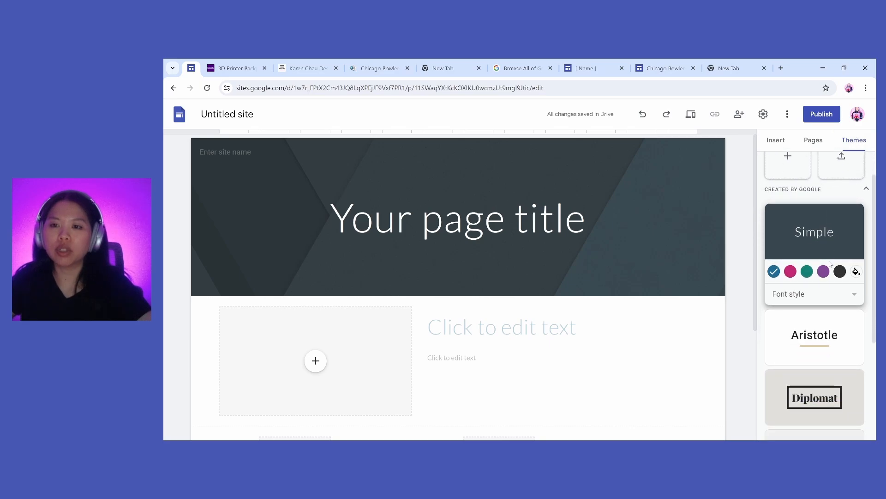
pyautogui.scroll(-2, 827, 290)
pyautogui.scroll(2, 829, 259)
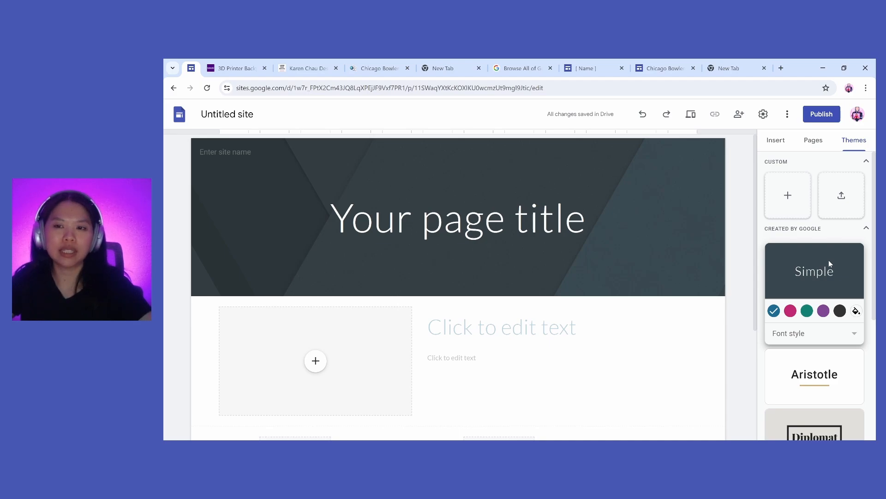
pyautogui.scroll(-1, 829, 260)
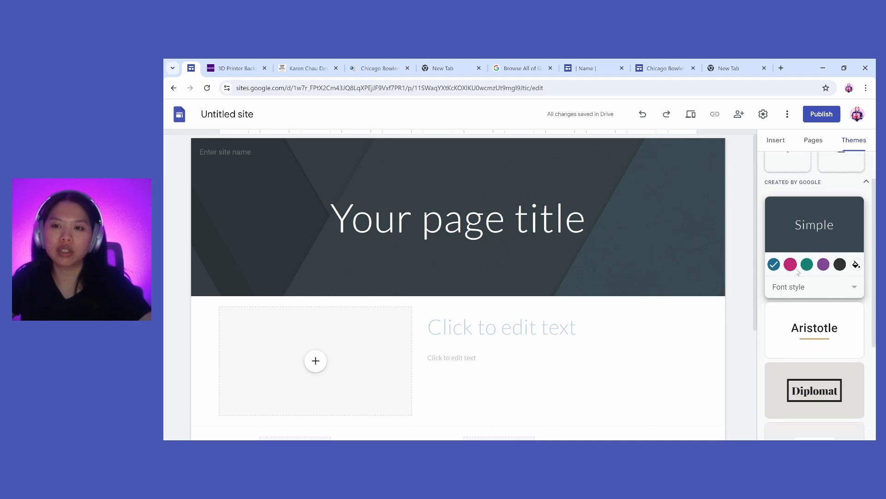
pyautogui.scroll(-3, 824, 277)
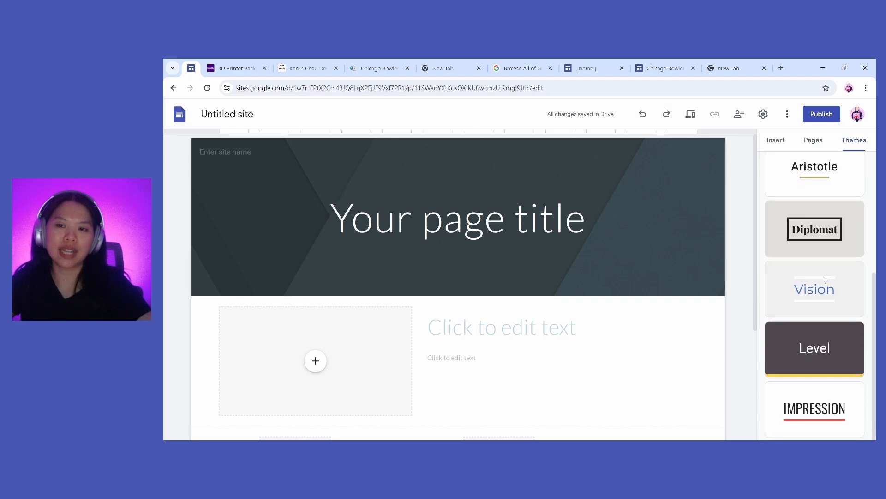
pyautogui.scroll(3, 826, 294)
pyautogui.scroll(1, 815, 242)
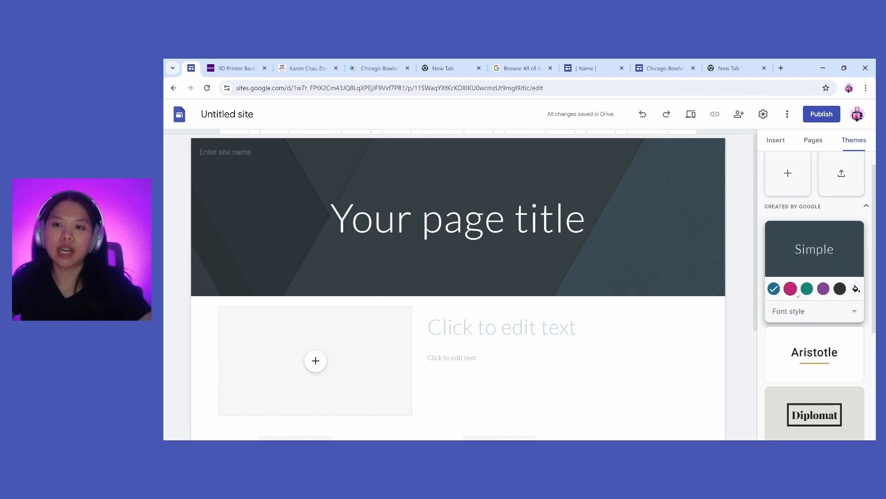
# - Apply the Simple theme's pink color and check how it looks on the home page's header and text blocks
pyautogui.moveTo(601, 241)
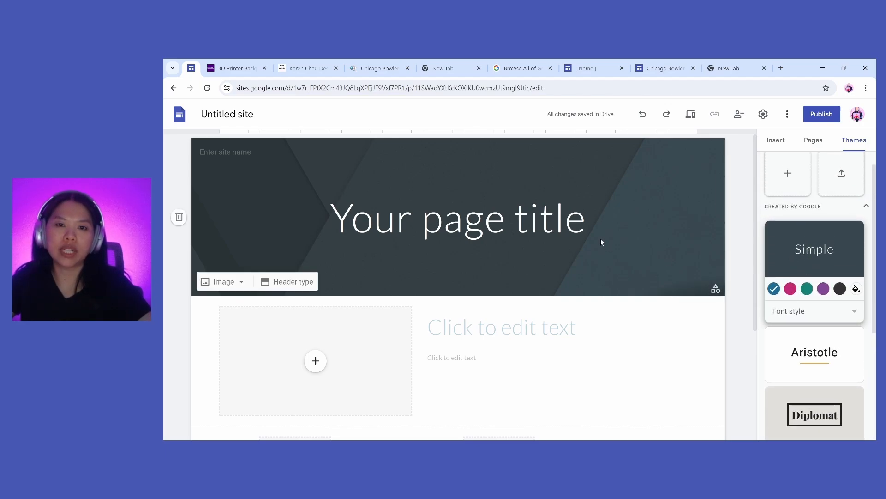
pyautogui.click(794, 295)
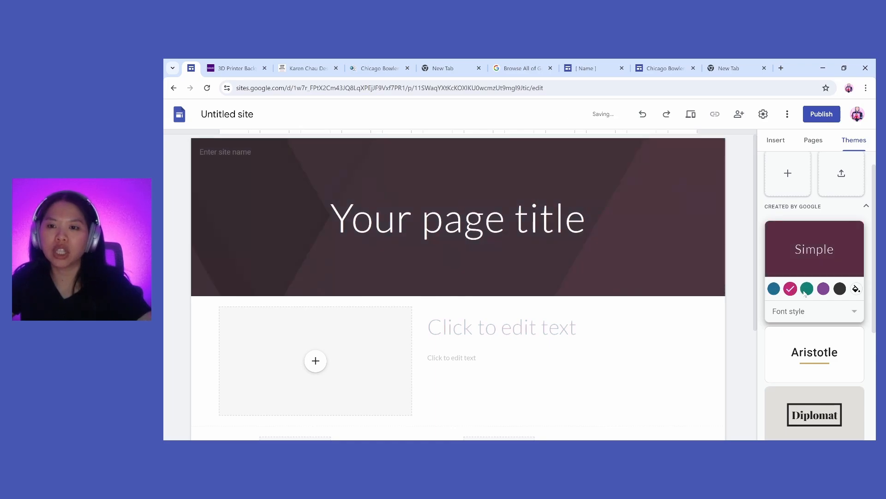
pyautogui.scroll(-1, 810, 296)
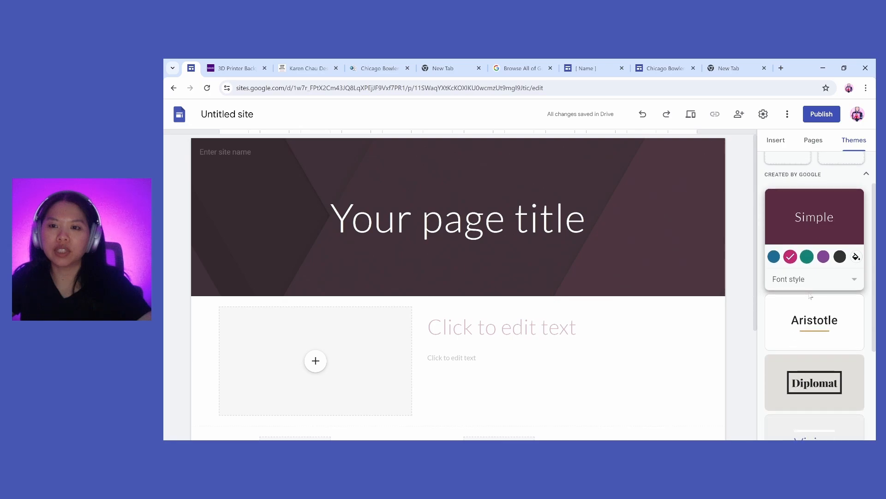
pyautogui.click(570, 339)
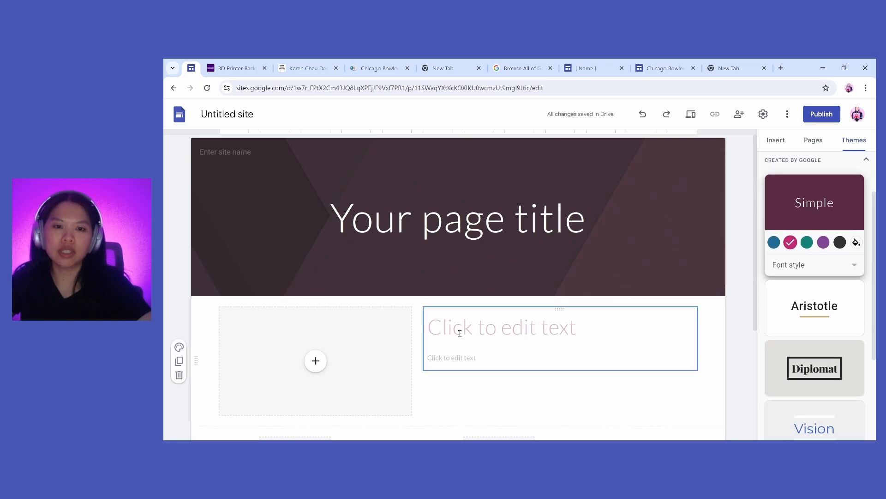
pyautogui.click(431, 326)
pyautogui.scroll(-3, 479, 336)
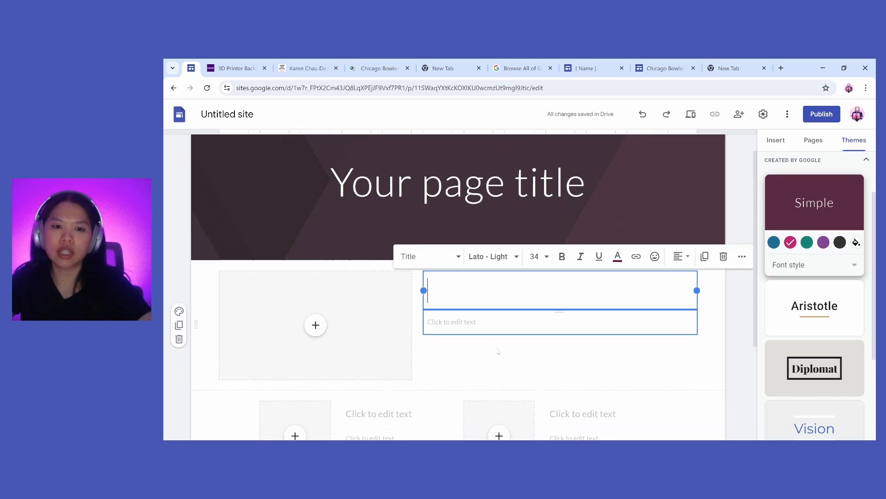
pyautogui.scroll(3, 747, 268)
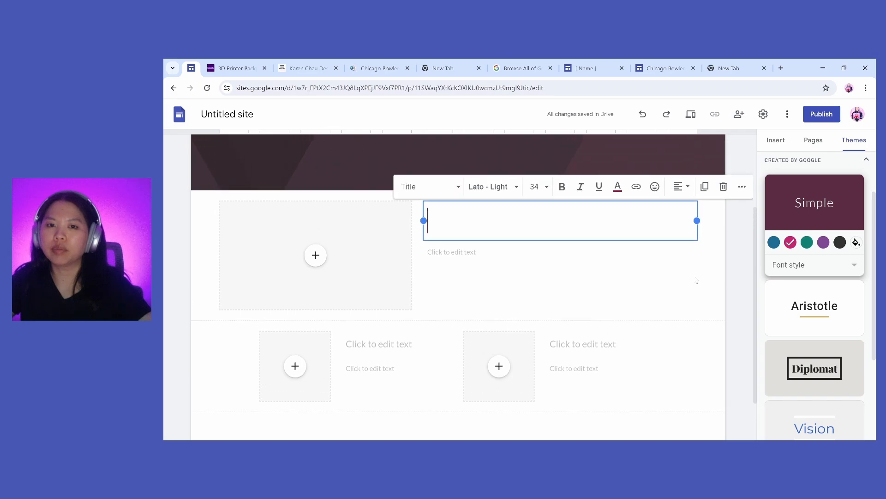
# - Change the Simple theme's color to green and its font style to Heavy
pyautogui.click(807, 242)
pyautogui.click(829, 266)
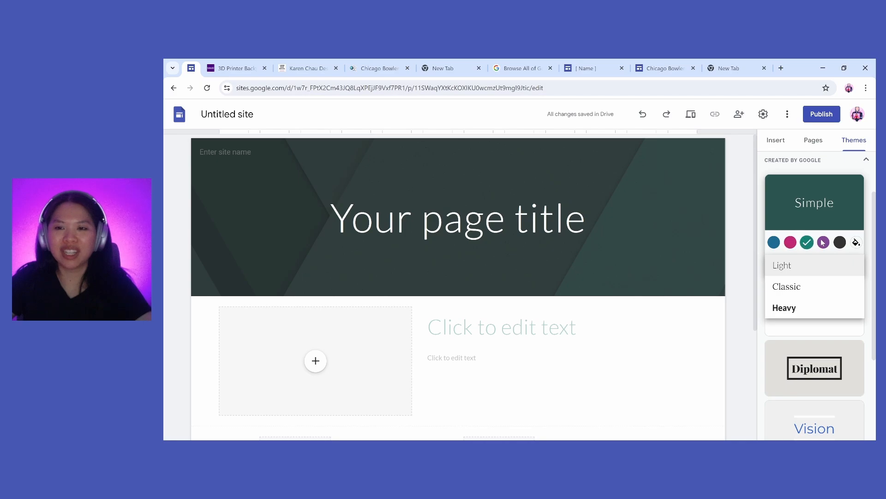
pyautogui.click(798, 308)
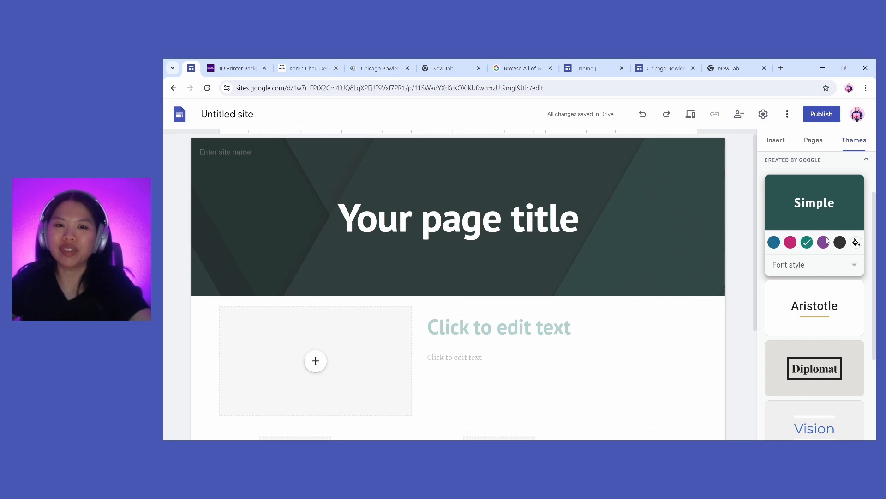
# - Apply the Impression theme to the site with its green accent color and a serif font style
pyautogui.scroll(-2, 810, 211)
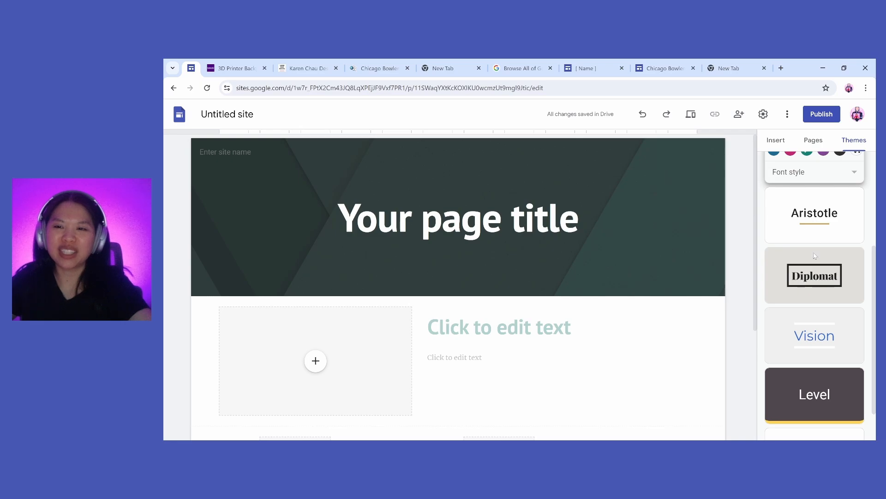
pyautogui.scroll(-1, 830, 241)
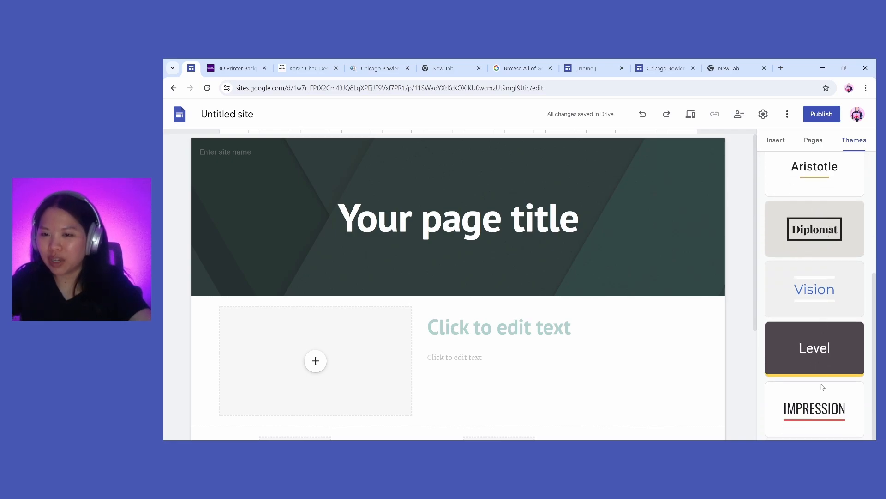
pyautogui.click(828, 401)
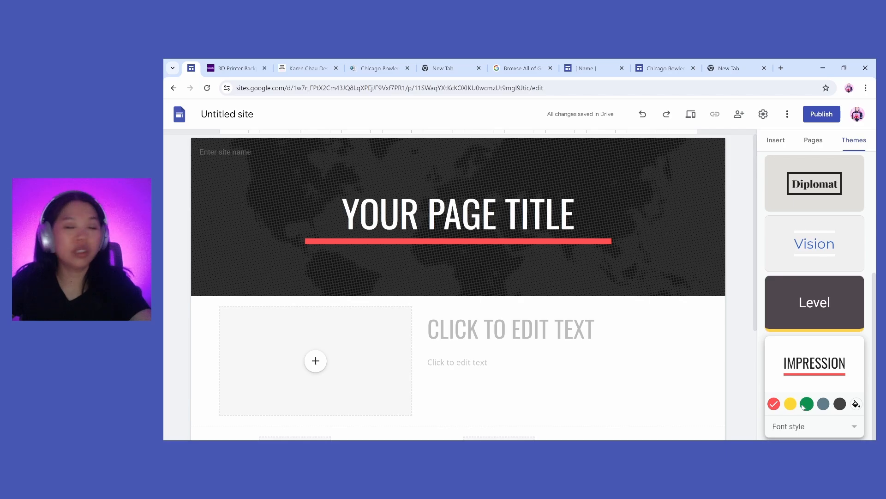
pyautogui.click(808, 405)
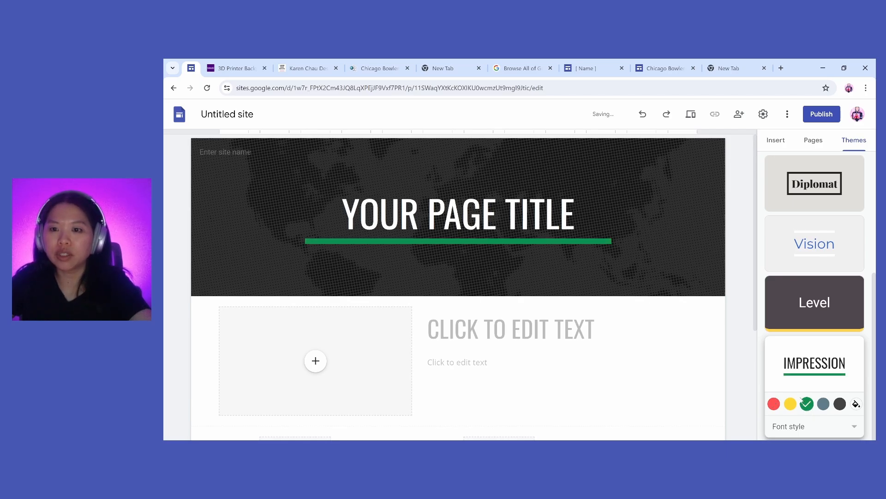
pyautogui.click(802, 425)
pyautogui.click(802, 400)
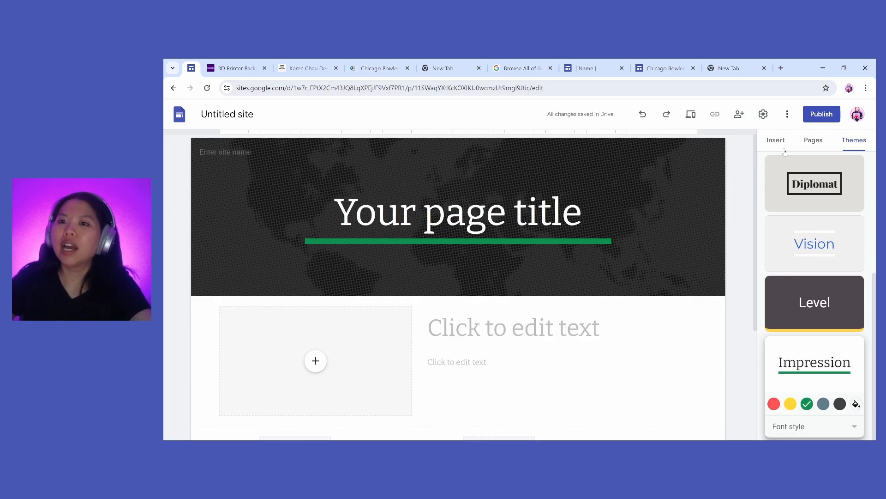
# - Start a new custom theme named "Tutorial Tuesday" without a logo or banner image and proceed to its colors
pyautogui.scroll(5, 809, 223)
pyautogui.click(785, 196)
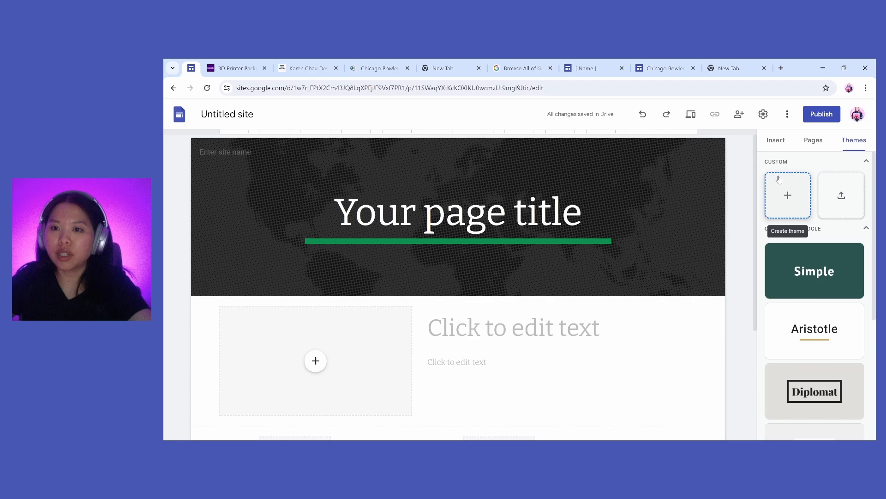
pyautogui.click(791, 197)
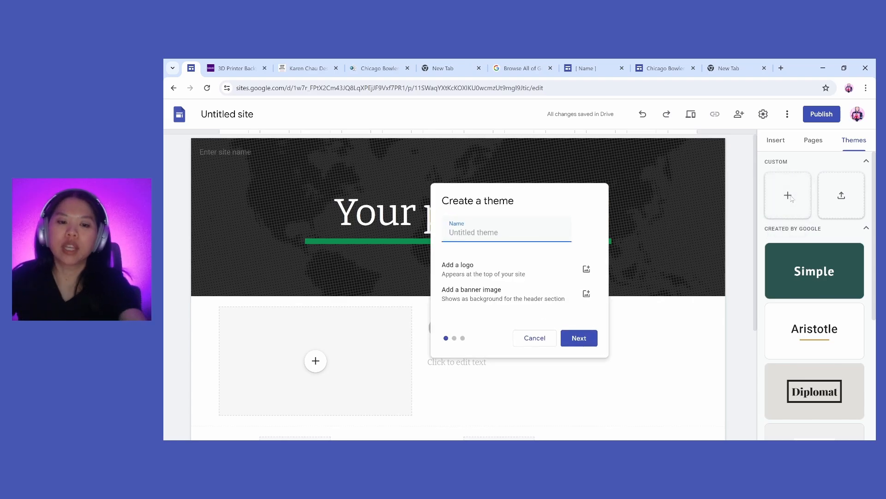
pyautogui.write('Tutoria')
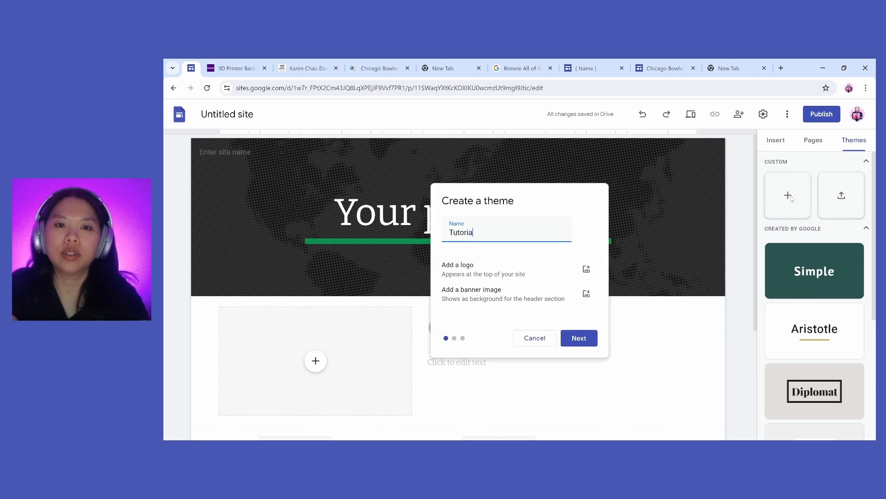
pyautogui.write('l Tuesday')
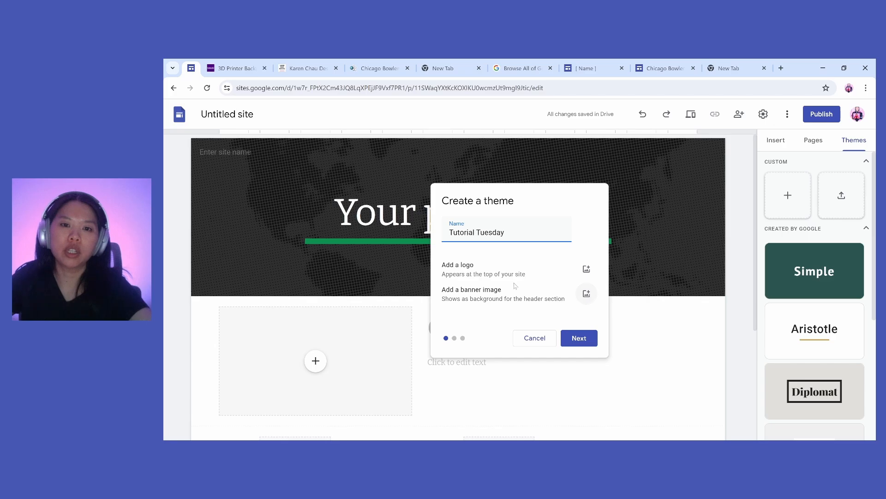
pyautogui.click(584, 342)
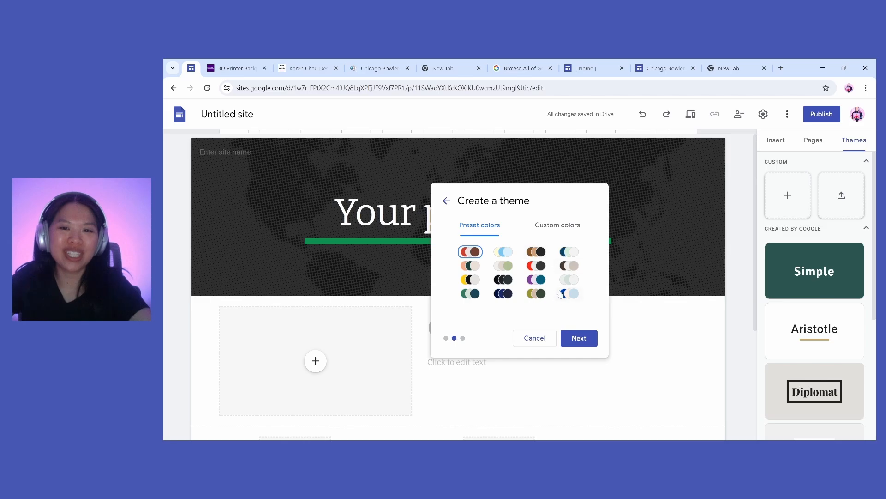
# - Set the theme's custom colors to blue #0000FF, orange #FF9900 and black #000000, and proceed to the fonts
pyautogui.click(558, 229)
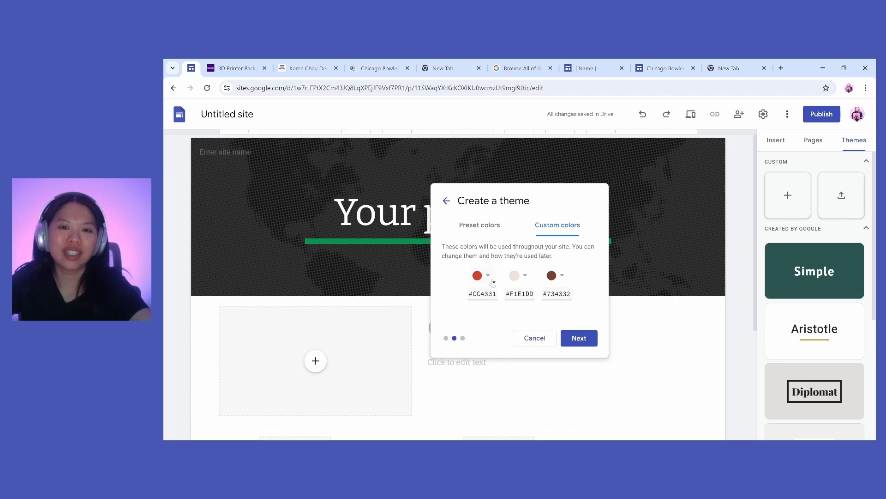
pyautogui.click(489, 277)
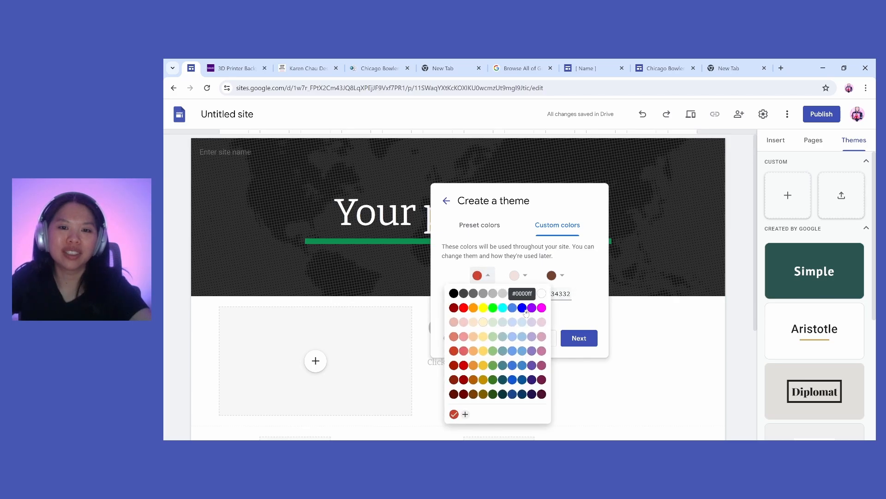
pyautogui.click(525, 311)
pyautogui.click(517, 275)
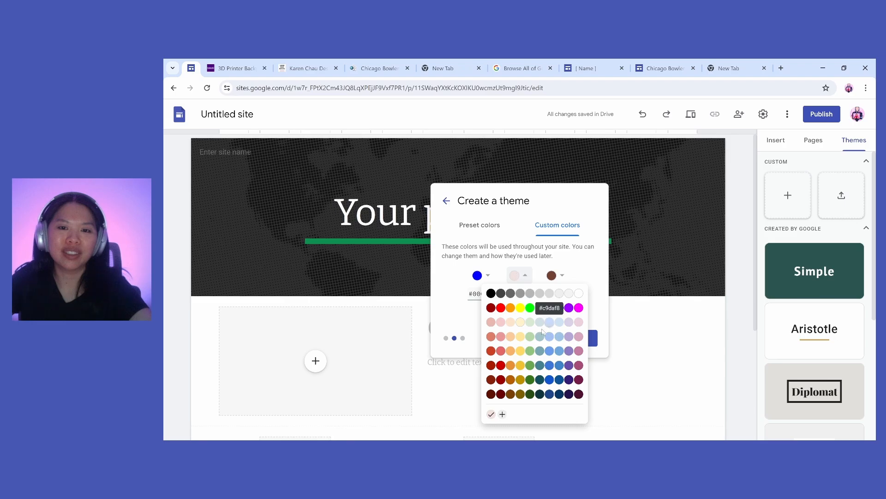
pyautogui.click(512, 308)
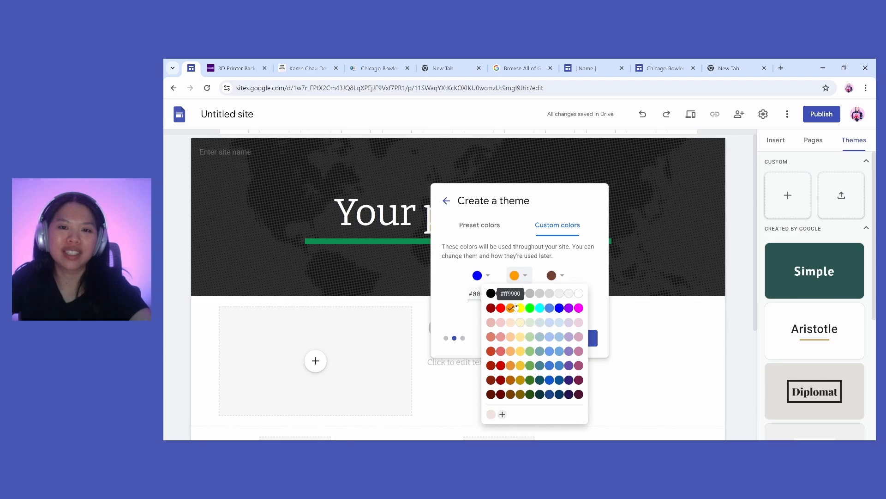
pyautogui.click(556, 275)
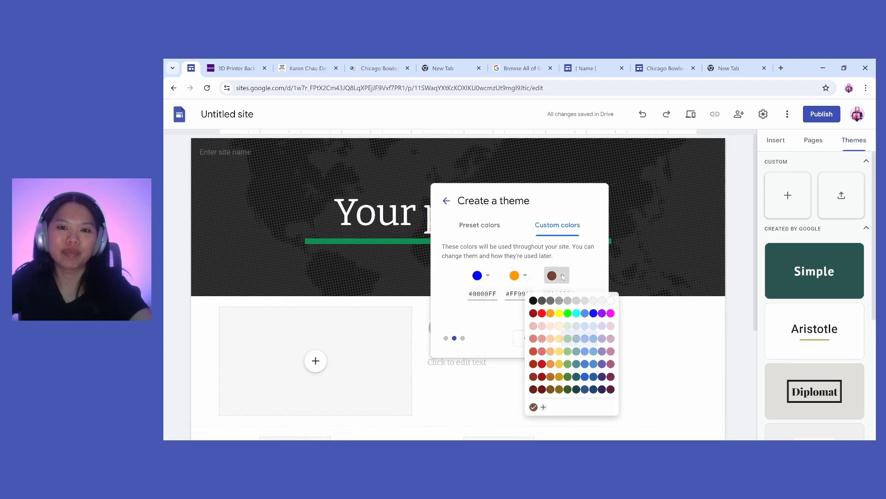
pyautogui.click(527, 294)
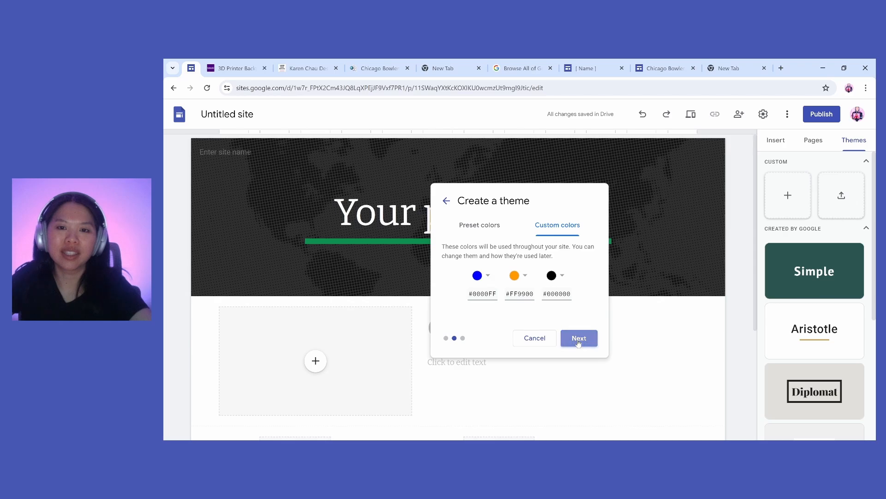
pyautogui.click(579, 341)
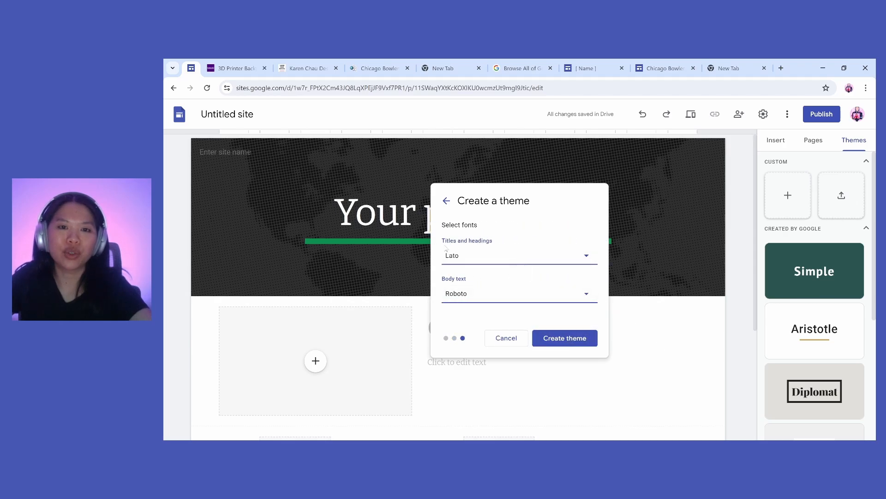
# - Keep Lato for titles and headings and Roboto for body text, and create the custom theme
pyautogui.click(500, 259)
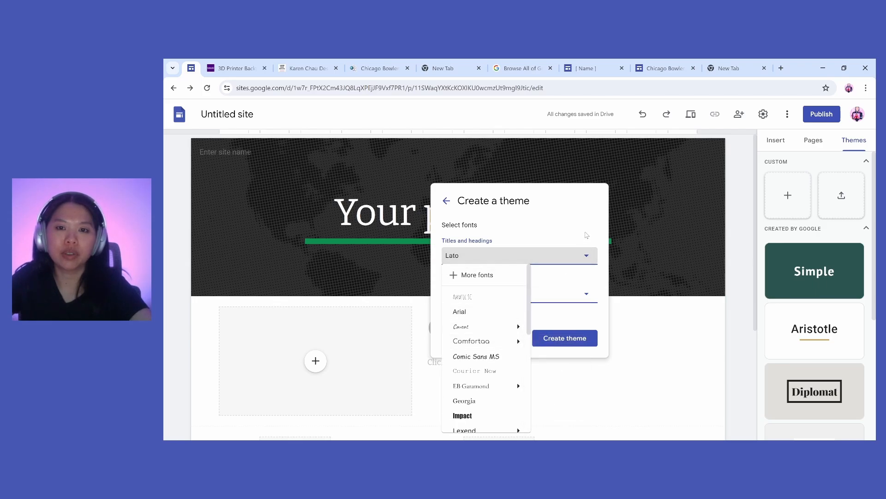
pyautogui.click(551, 306)
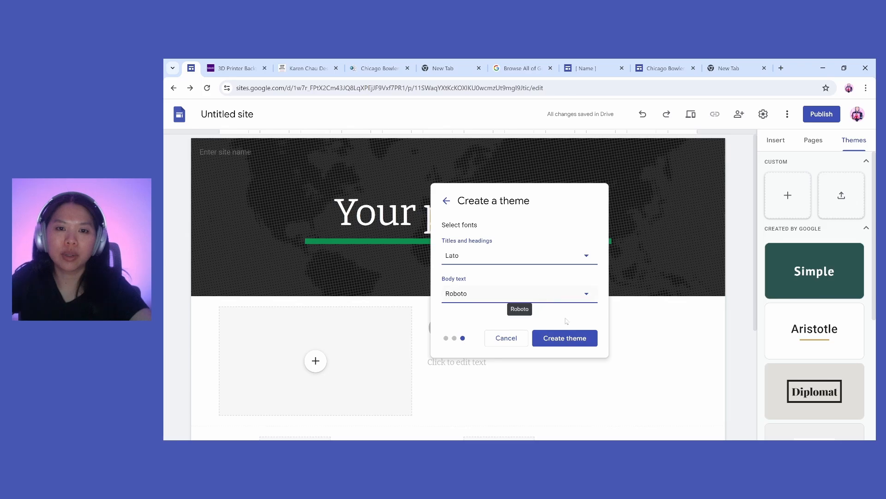
pyautogui.click(576, 341)
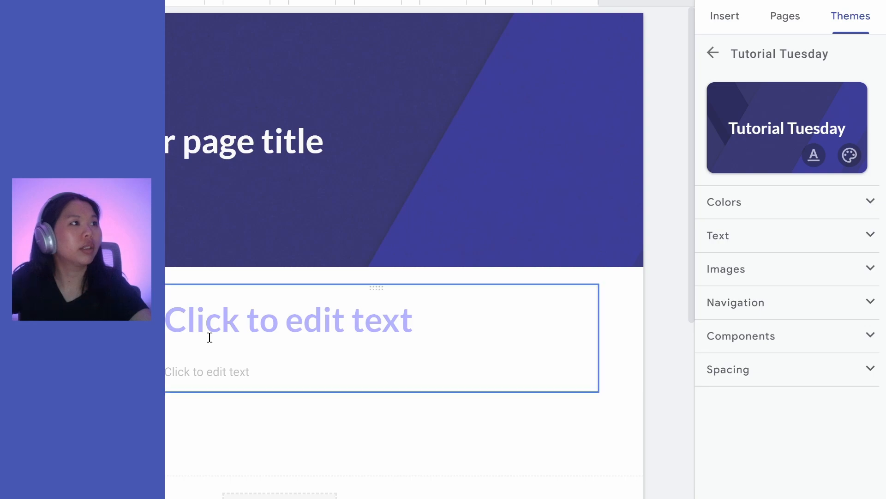
# - Examine the Tutorial Tuesday theme's color settings, including the three section styles and the expanded title, heading and body text options
pyautogui.click(755, 201)
pyautogui.scroll(-2, 763, 261)
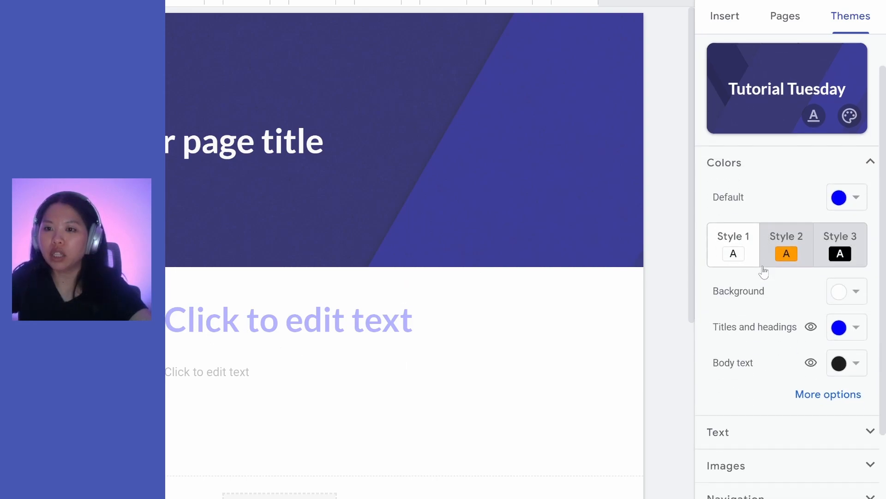
pyautogui.scroll(-1, 762, 262)
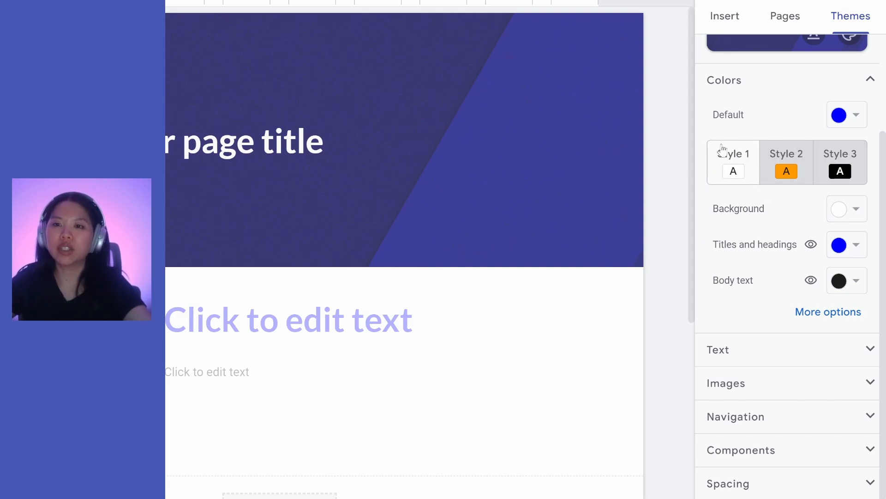
pyautogui.scroll(-3, 404, 254)
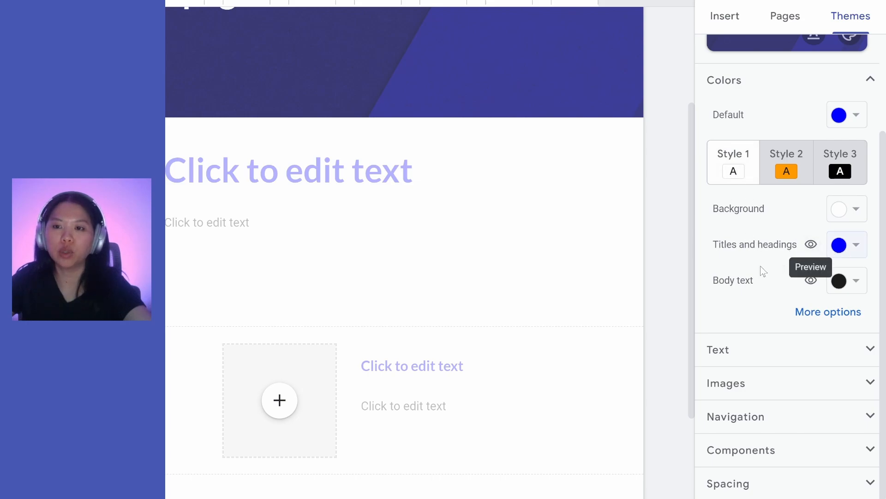
pyautogui.click(811, 318)
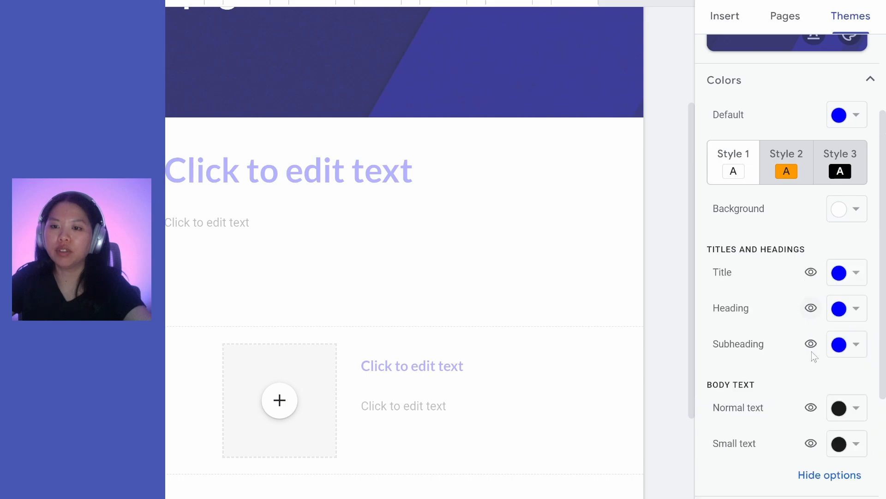
pyautogui.scroll(-2, 805, 367)
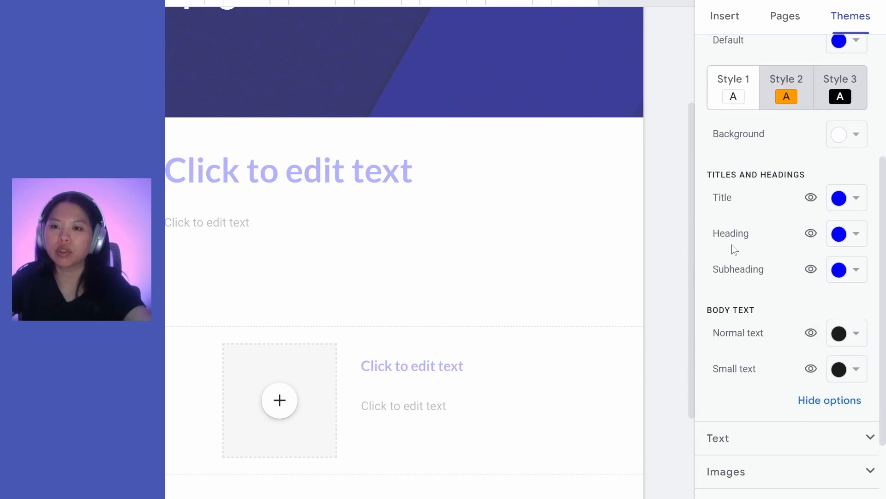
pyautogui.scroll(-2, 757, 242)
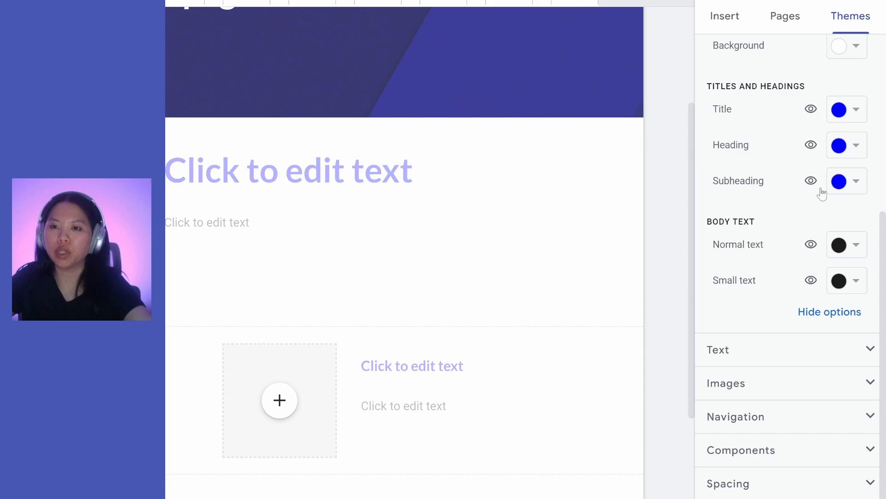
pyautogui.scroll(2, 768, 269)
pyautogui.click(816, 392)
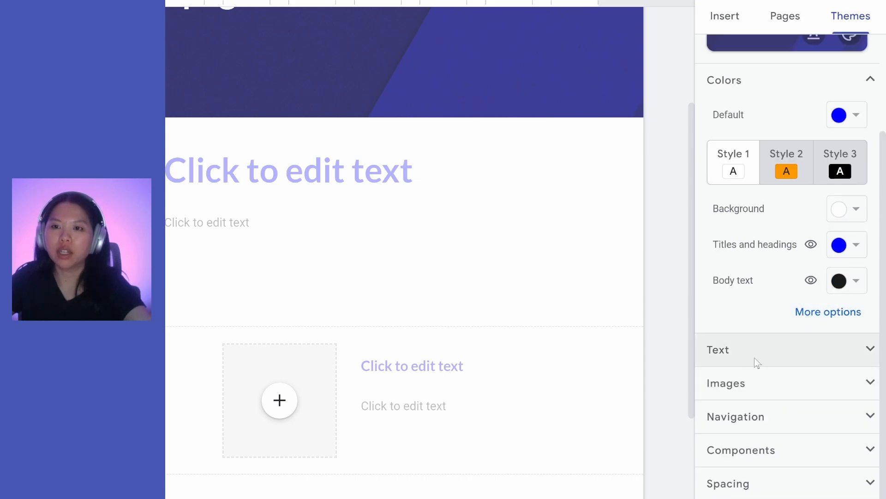
# - Examine the Tutorial Tuesday theme's text settings for the Normal text style, from font and size to paragraph spacing
pyautogui.click(807, 84)
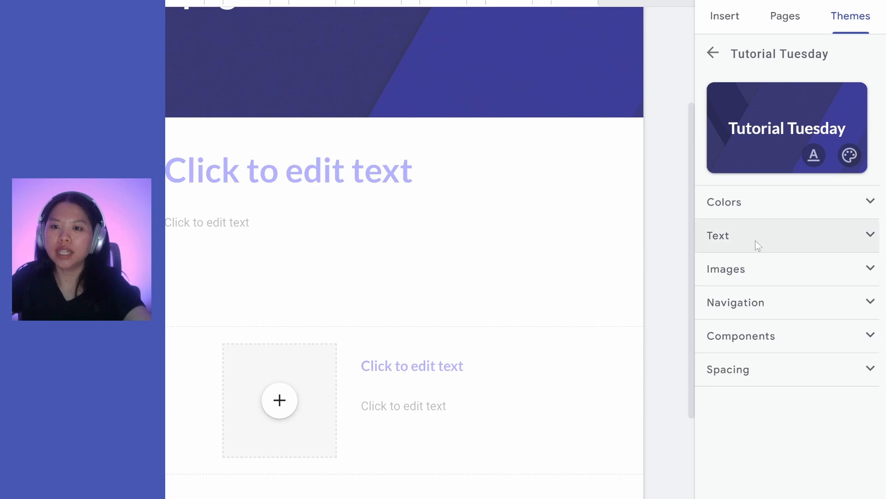
pyautogui.click(757, 236)
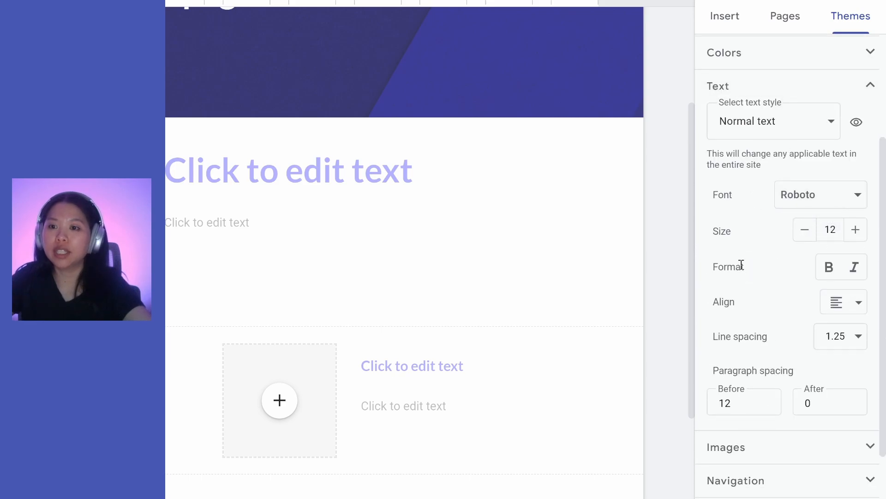
pyautogui.scroll(-2, 743, 264)
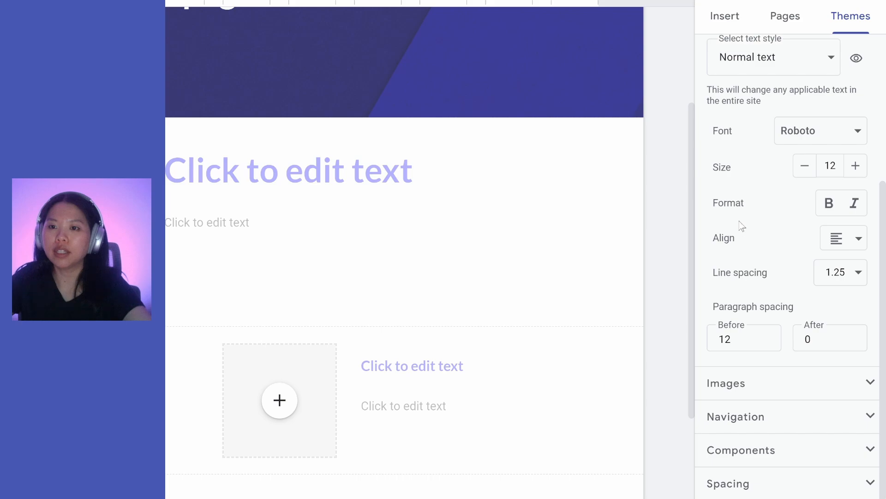
pyautogui.scroll(2, 742, 227)
pyautogui.click(758, 95)
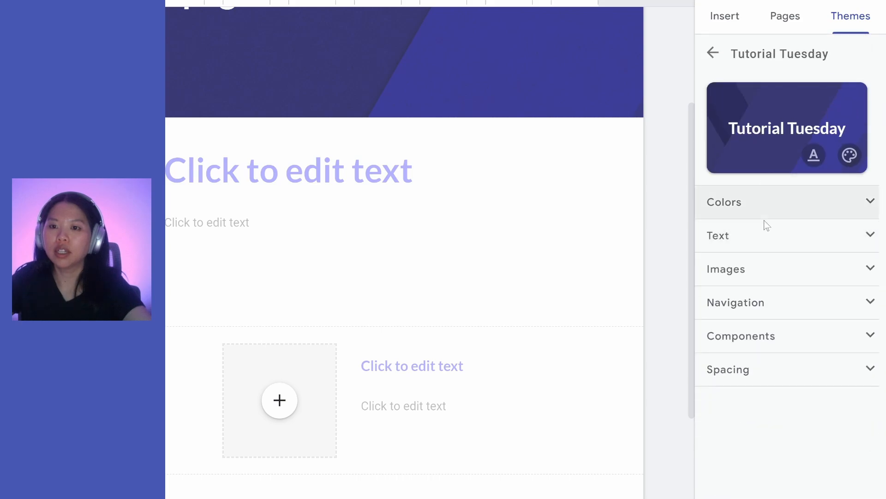
# - Review the theme's image settings for the header, logo and favicon
pyautogui.click(763, 274)
pyautogui.scroll(-2, 768, 256)
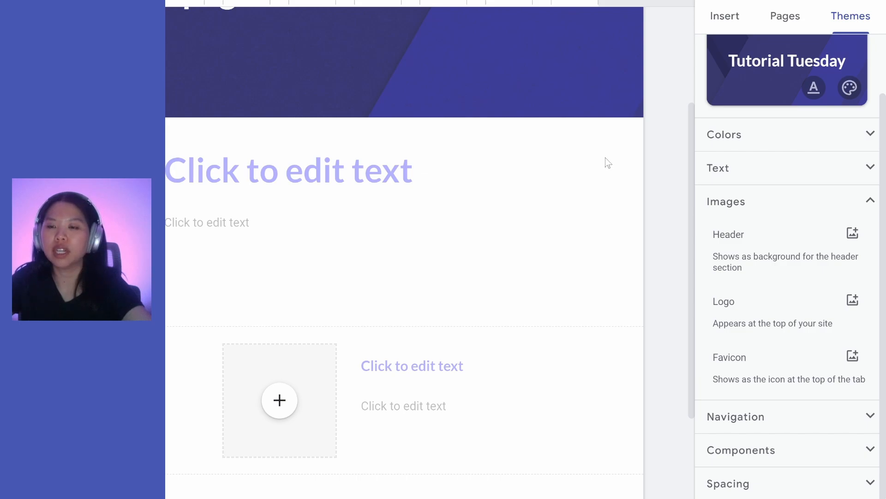
pyautogui.click(799, 206)
# - Examine the theme's navigation settings, including the mode choices, background options and selected page styles for the top navigation
pyautogui.click(778, 303)
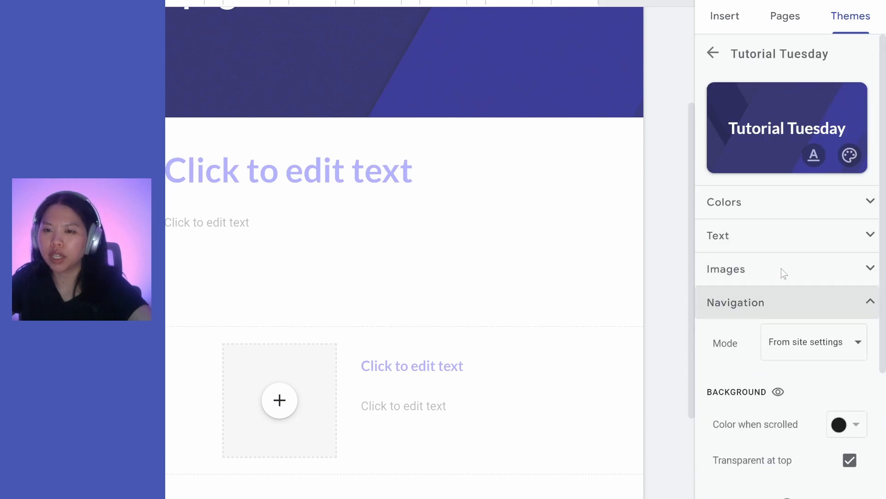
pyautogui.scroll(-4, 781, 268)
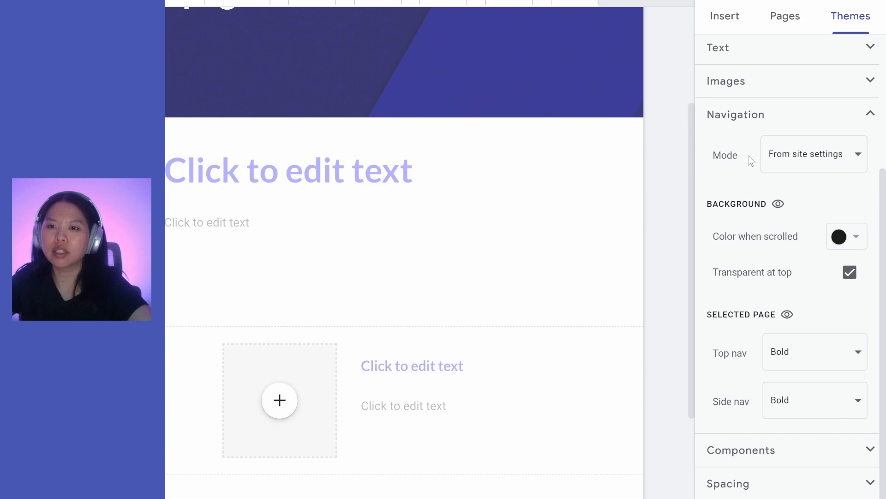
pyautogui.click(788, 160)
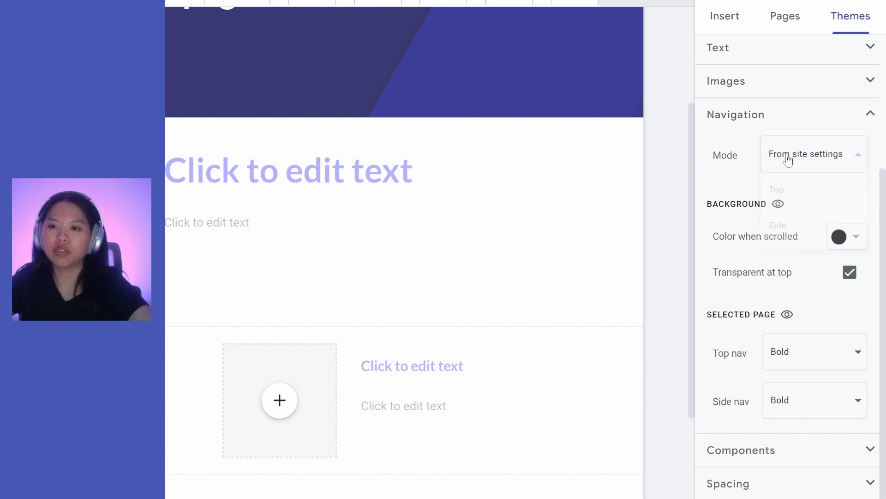
pyautogui.click(740, 164)
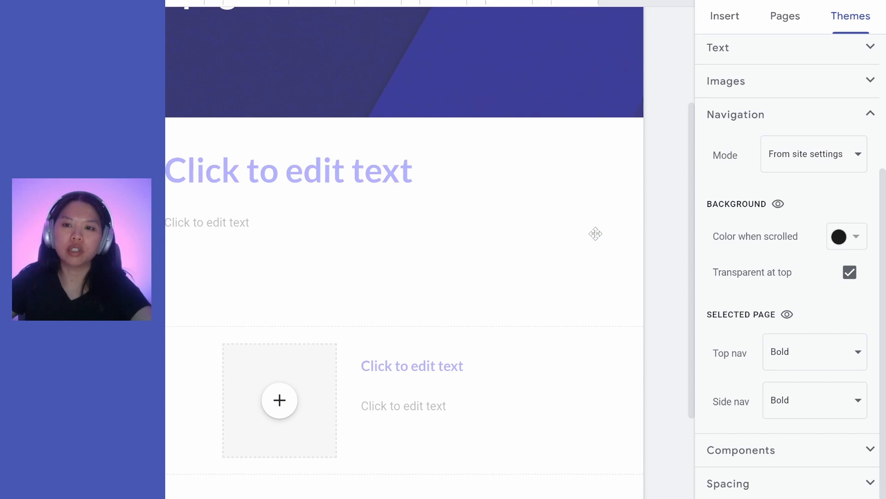
pyautogui.scroll(3, 596, 236)
pyautogui.scroll(-6, 669, 302)
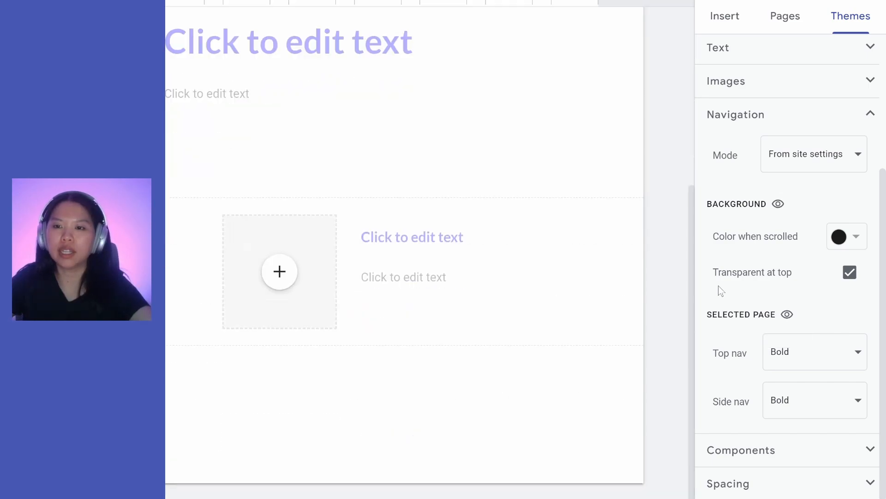
pyautogui.click(803, 359)
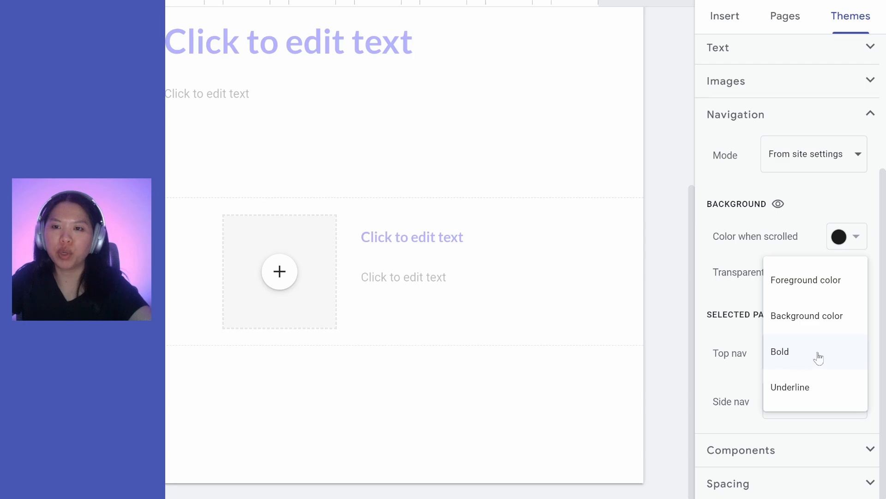
pyautogui.click(672, 212)
pyautogui.scroll(5, 672, 210)
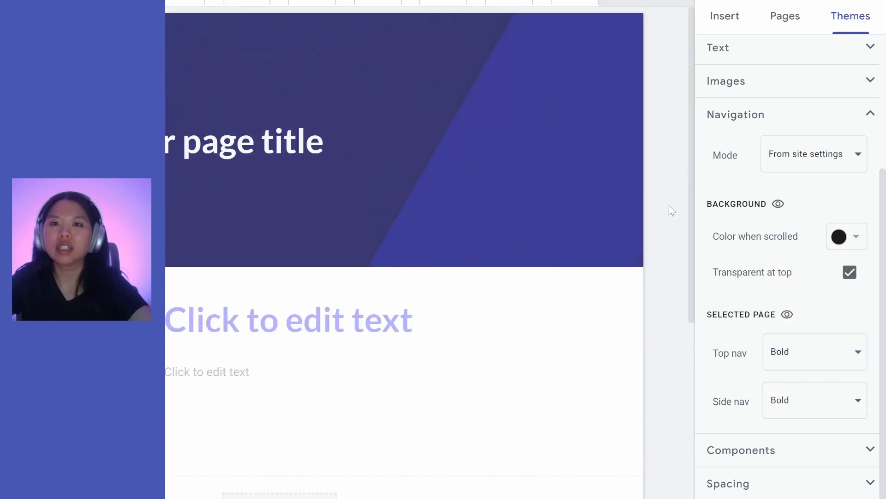
# - Add a new page named "About" to the site
pyautogui.click(785, 18)
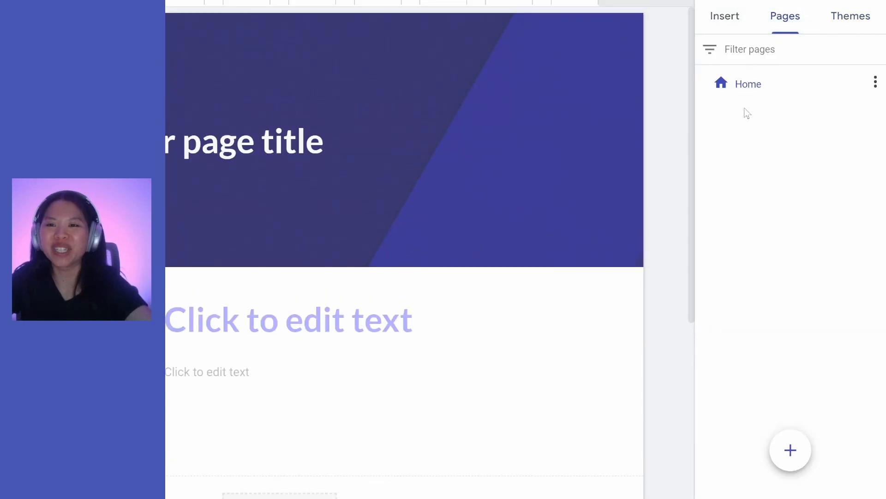
pyautogui.click(790, 450)
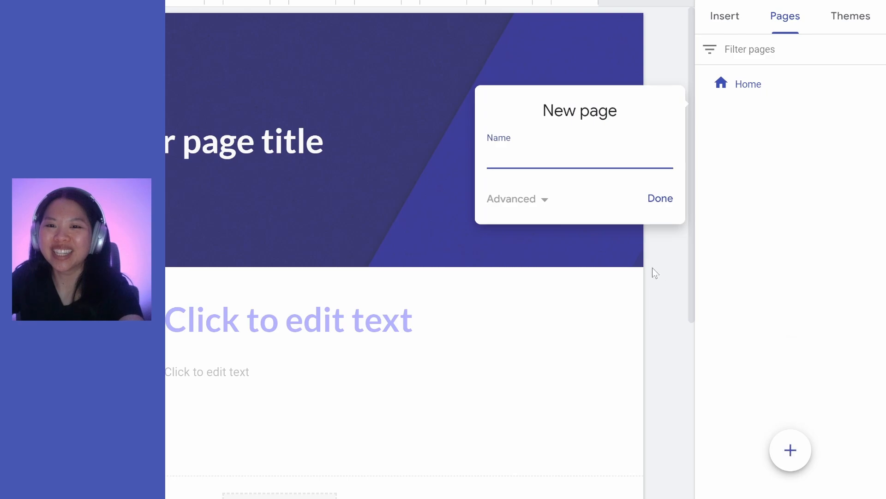
pyautogui.write('About')
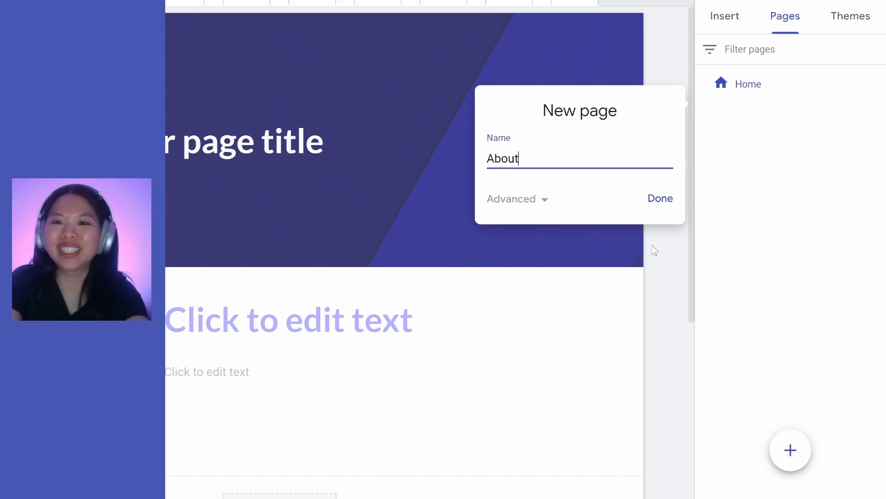
pyautogui.click(654, 250)
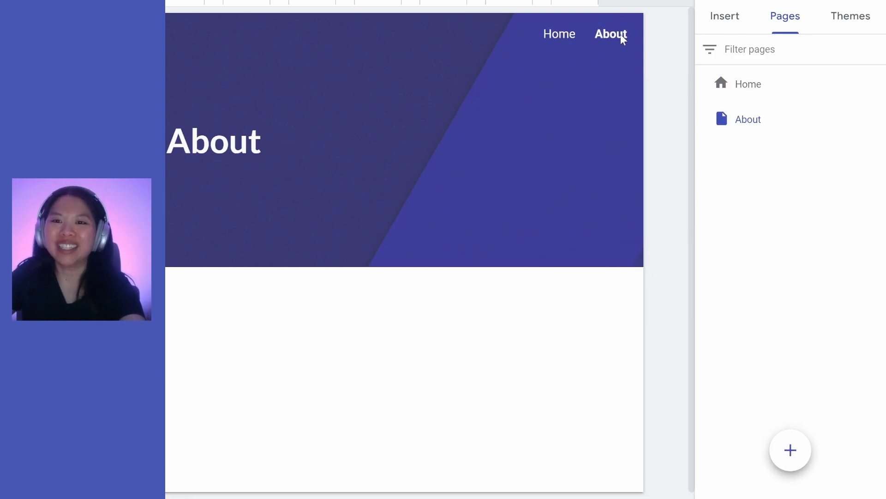
# - Reopen the Tutorial Tuesday custom theme for editing and show its navigation settings down to the selected page options
pyautogui.click(836, 18)
pyautogui.scroll(-3, 760, 351)
pyautogui.scroll(-5, 759, 359)
pyautogui.scroll(8, 763, 355)
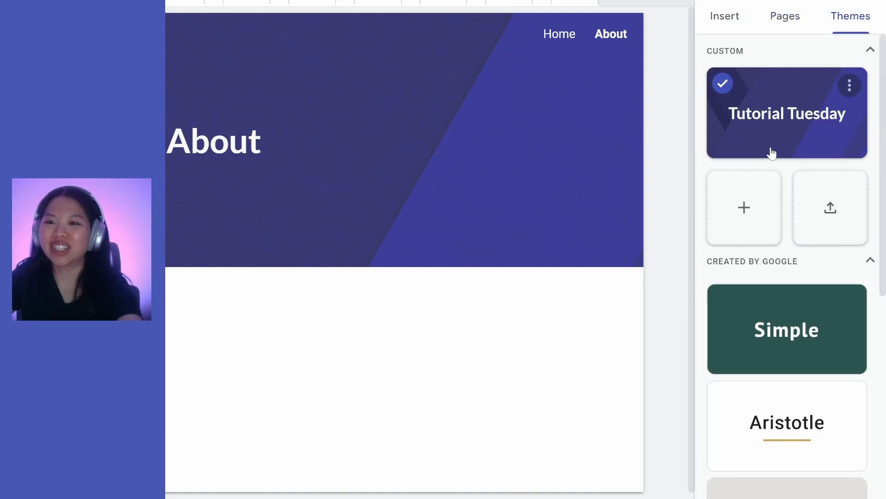
pyautogui.click(849, 87)
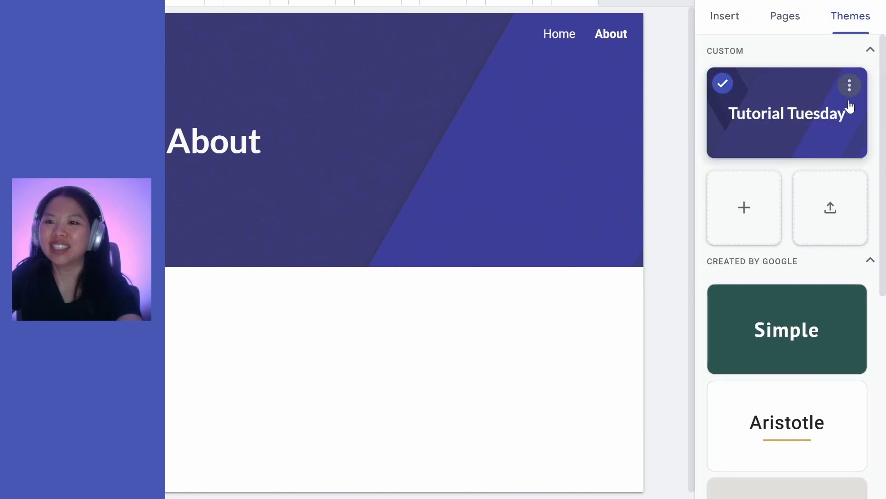
pyautogui.click(841, 115)
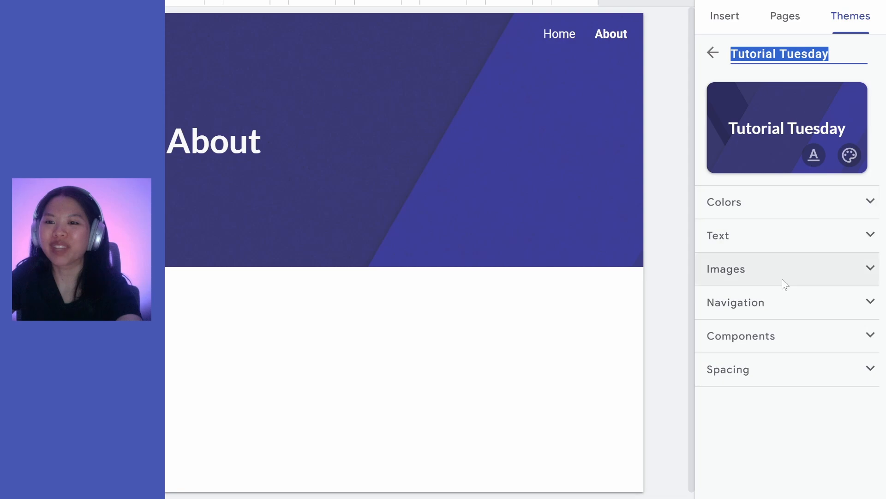
pyautogui.click(780, 312)
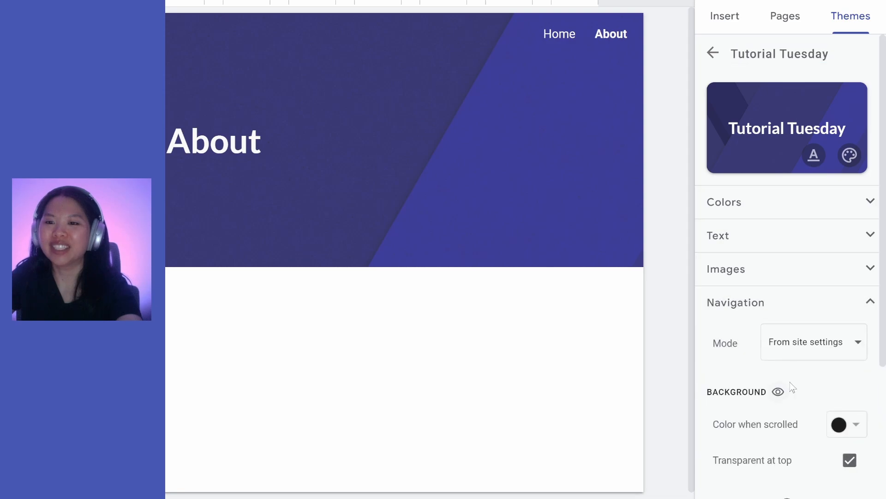
pyautogui.scroll(-3, 803, 366)
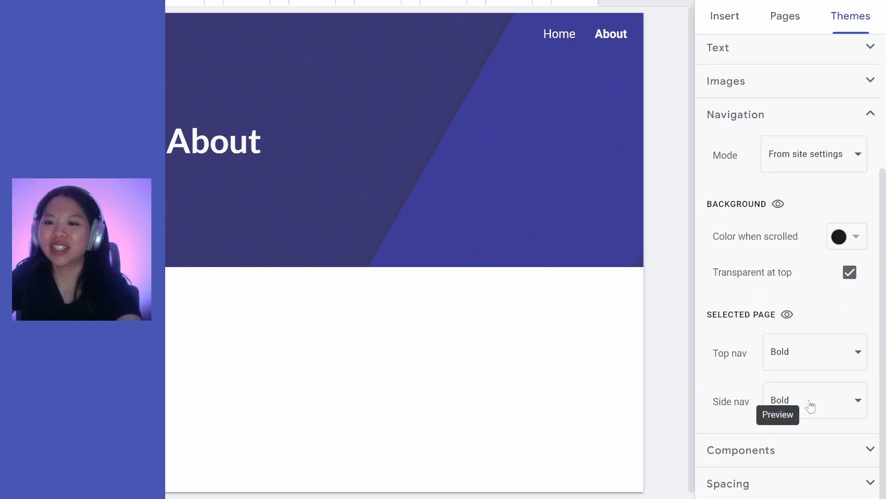
# - Try the Underline, Foreground color and Background color styles for the selected page in the top navigation
pyautogui.click(818, 353)
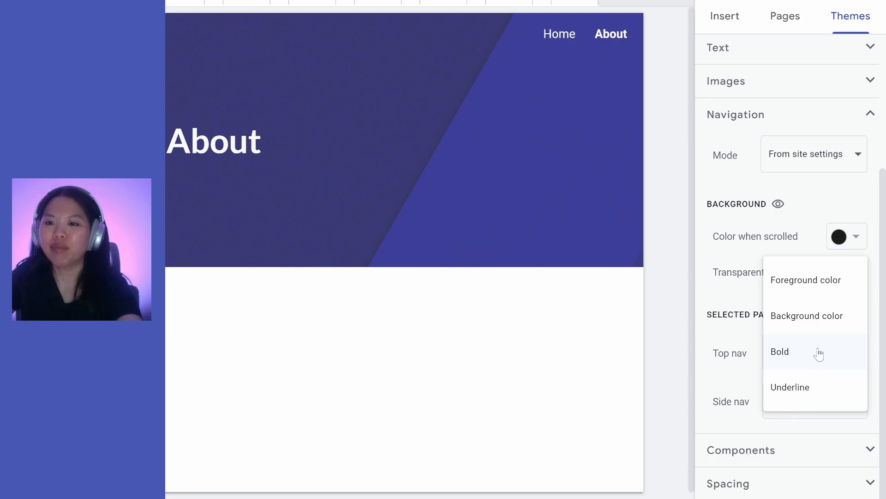
pyautogui.click(804, 396)
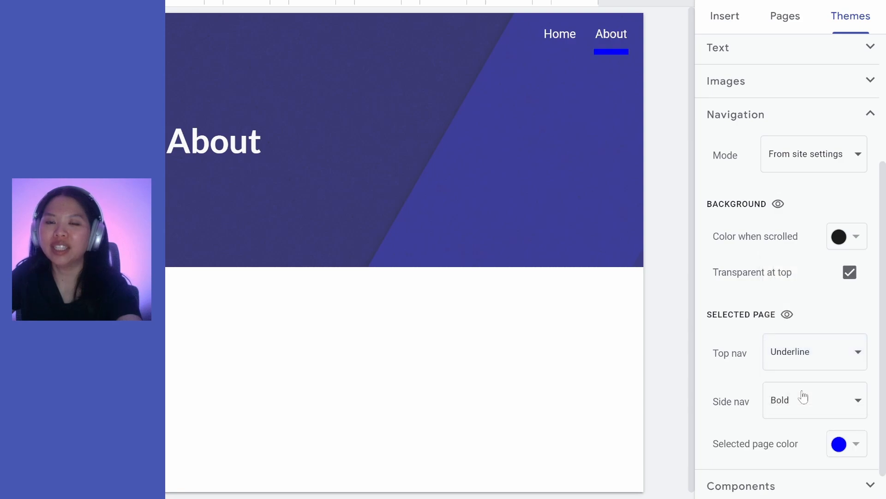
pyautogui.click(782, 351)
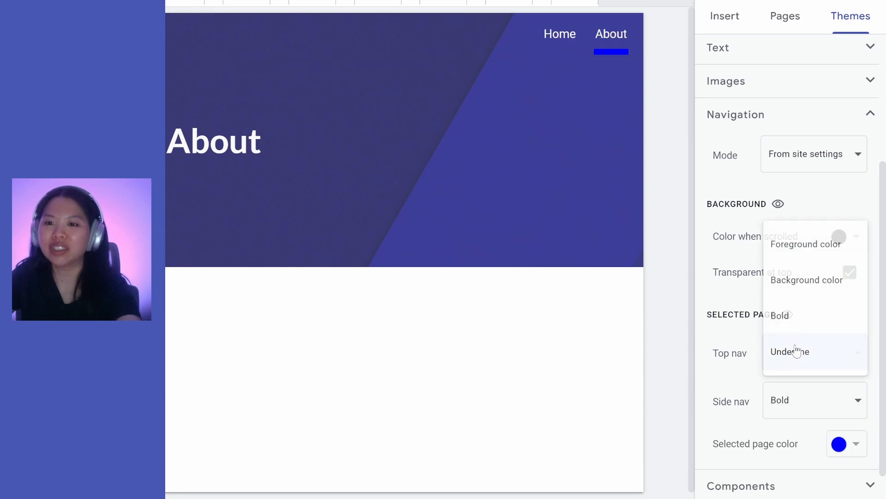
pyautogui.click(810, 254)
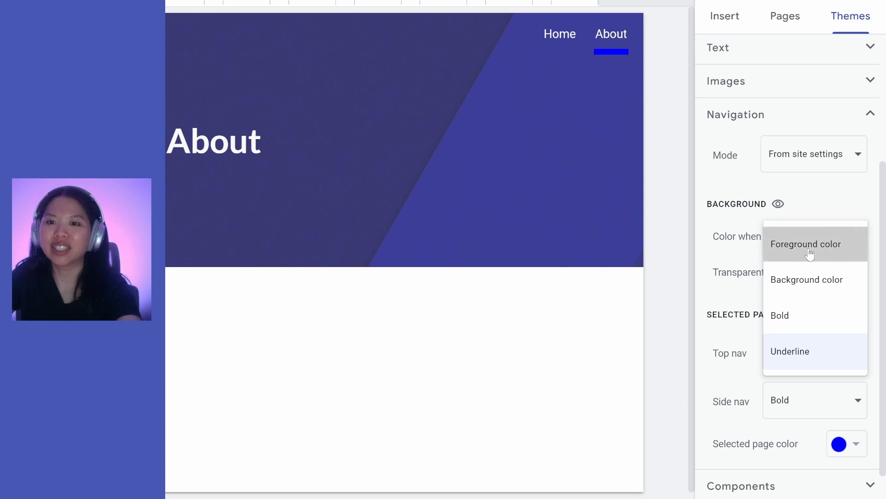
pyautogui.click(803, 351)
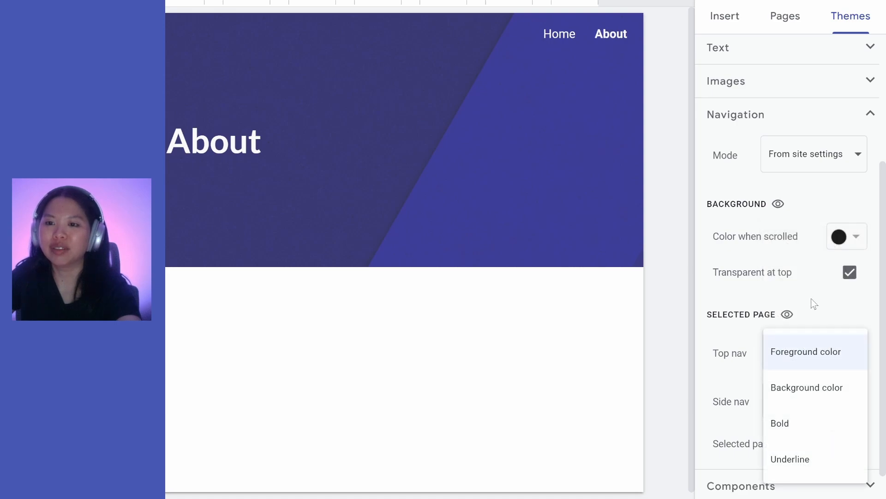
pyautogui.click(806, 390)
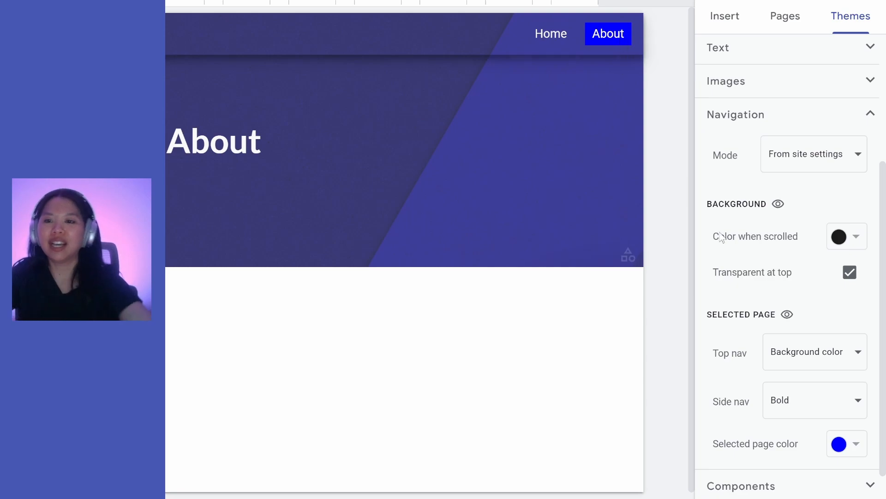
# - Set the selected page's top navigation style to Foreground color and open the theme's component settings
pyautogui.click(785, 355)
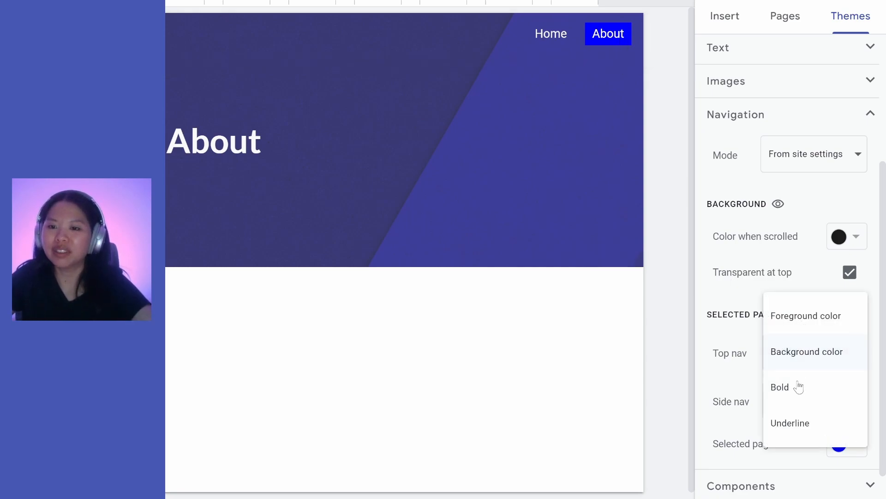
pyautogui.click(790, 325)
pyautogui.scroll(-1, 775, 371)
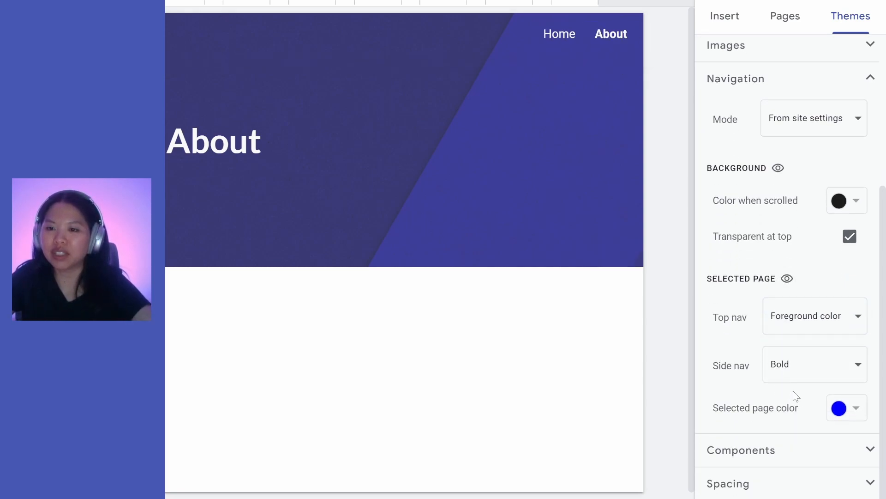
pyautogui.click(788, 451)
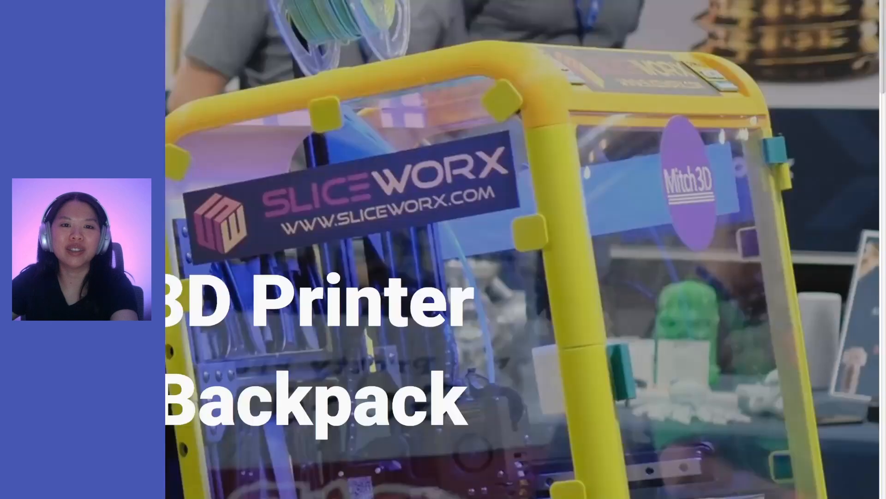
# - Look through the Mitch3D example site's 3D Printer Backpack and Contact content down to the footer, and switch to the Chicago Bowler's Shop preview
pyautogui.scroll(-8, 245, 212)
pyautogui.scroll(2, 252, 211)
pyautogui.scroll(4, 546, 20)
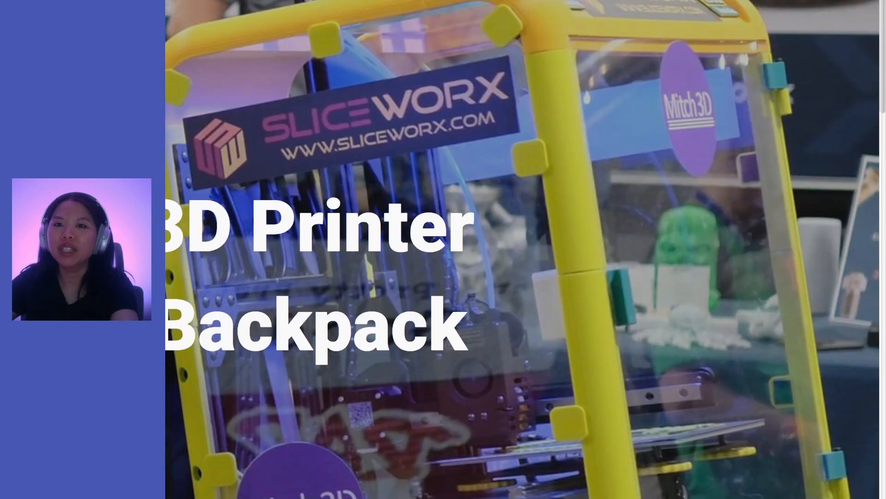
pyautogui.scroll(-12, 519, 78)
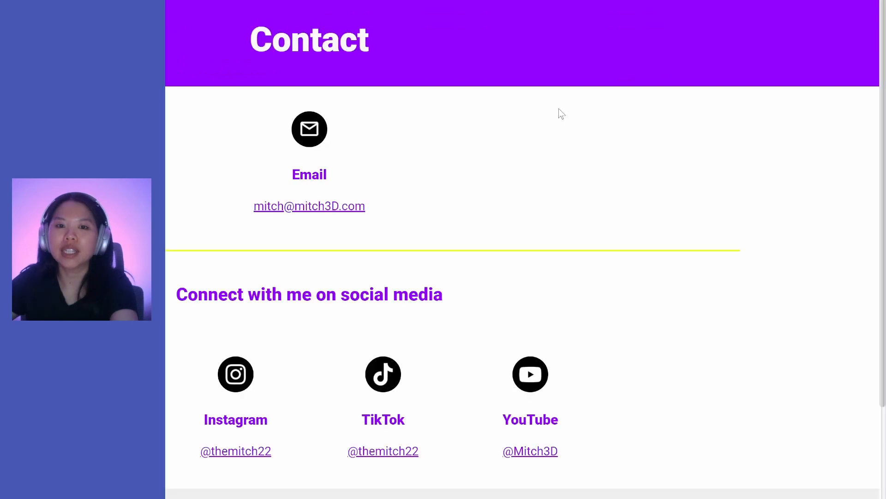
pyautogui.scroll(-2, 449, 204)
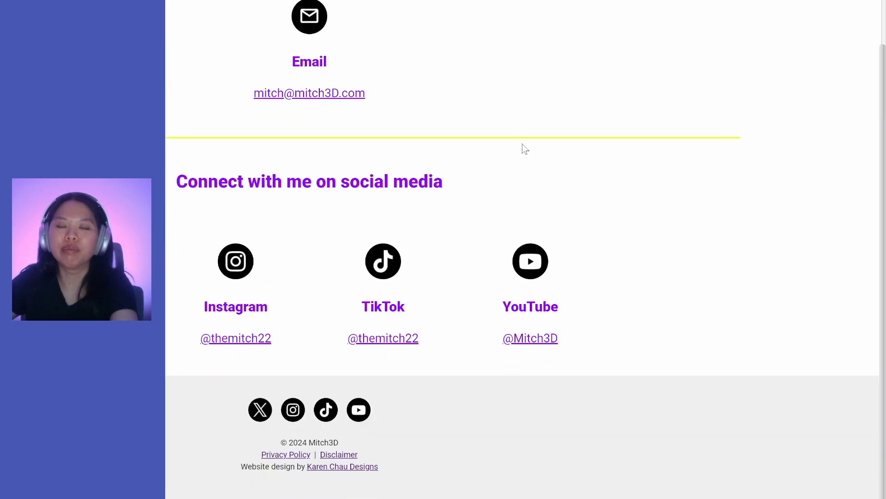
pyautogui.scroll(2, 559, 13)
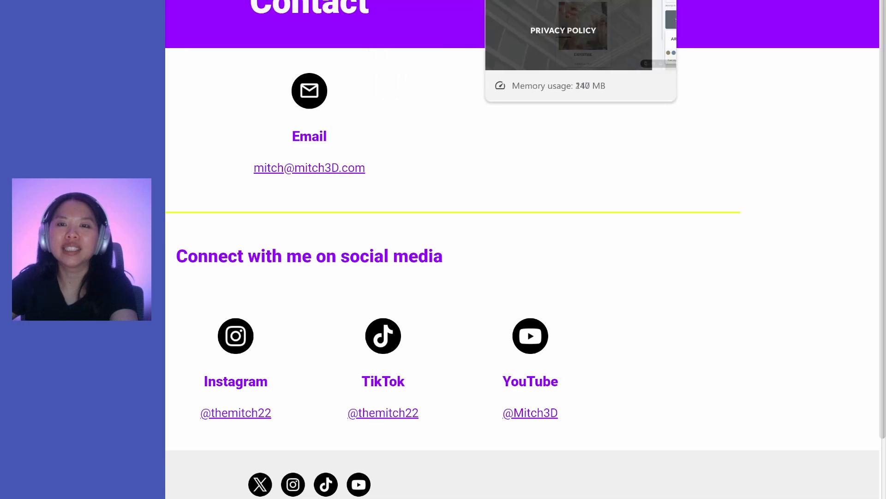
pyautogui.hotkey('ctrl', 'Tab')
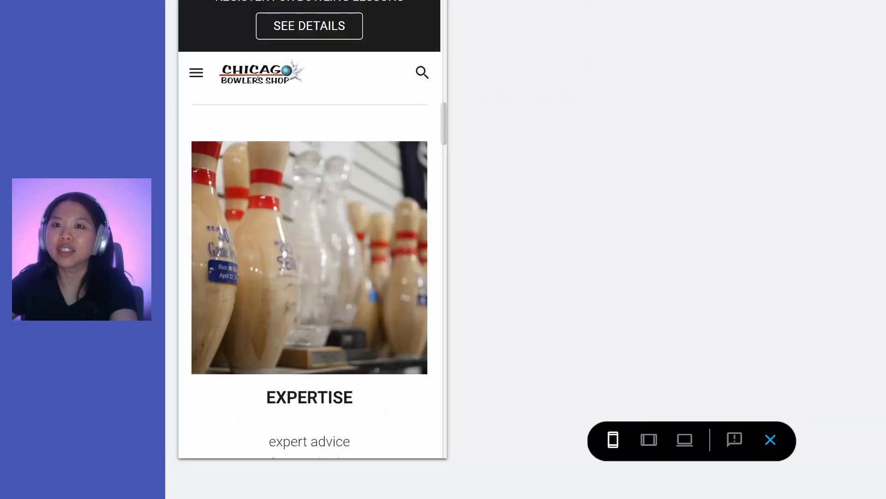
# - Return to the site editor, review the theme's button, divider, link and image carousel settings, and collapse the component settings
pyautogui.hotkey('ctrl', 'Tab')
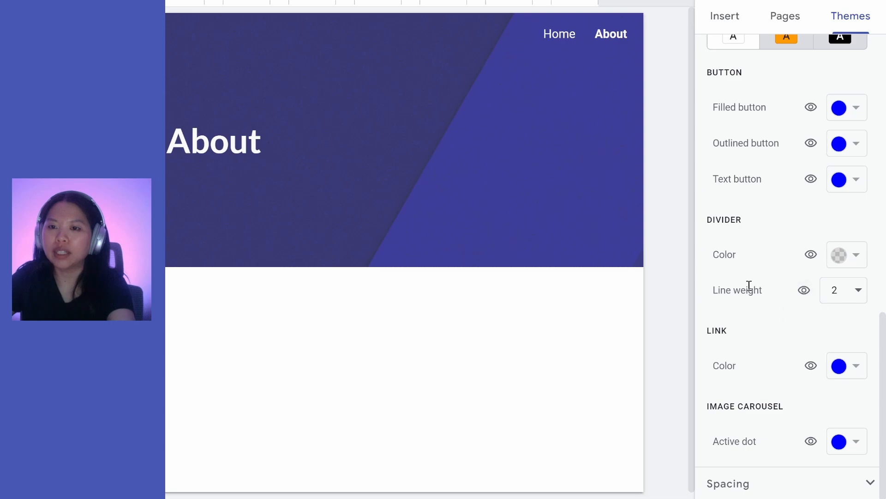
pyautogui.scroll(2, 748, 287)
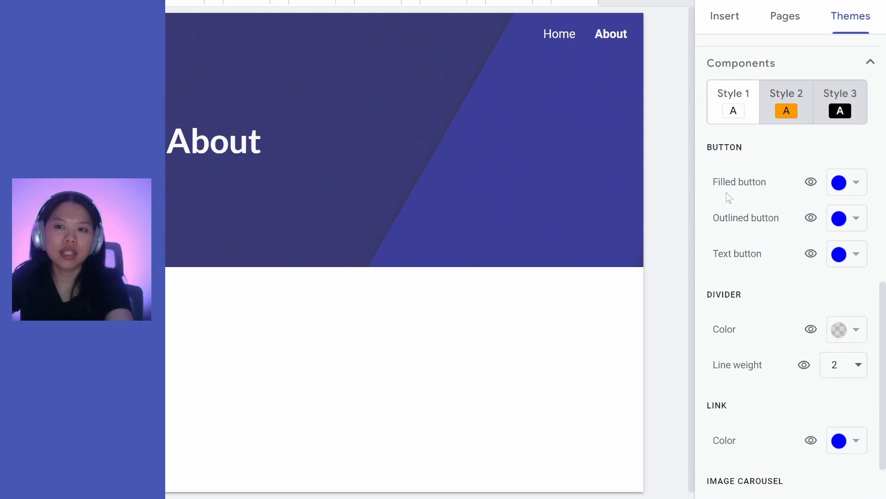
pyautogui.scroll(-2, 775, 238)
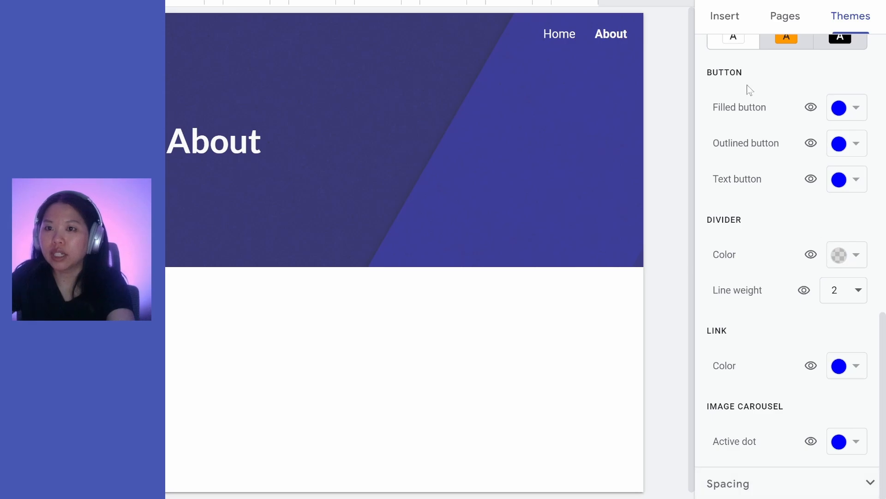
pyautogui.scroll(4, 747, 91)
pyautogui.click(748, 134)
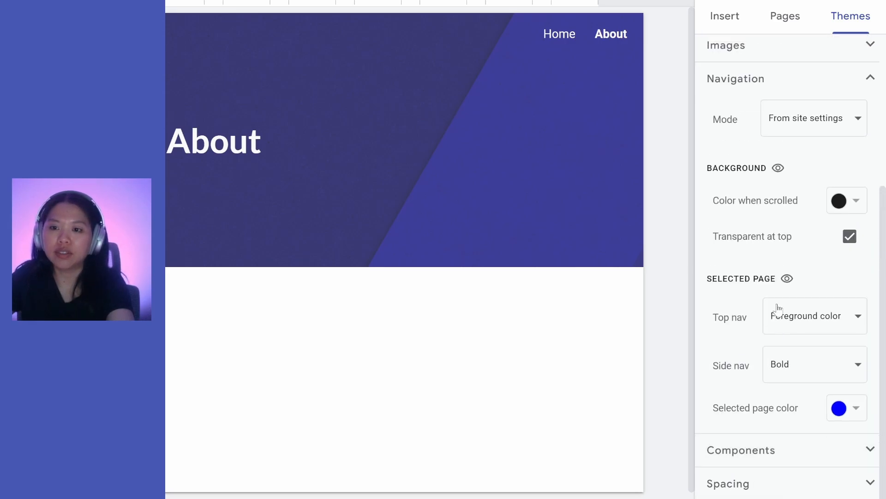
# - Expand the theme's spacing settings and show the available density options
pyautogui.click(768, 482)
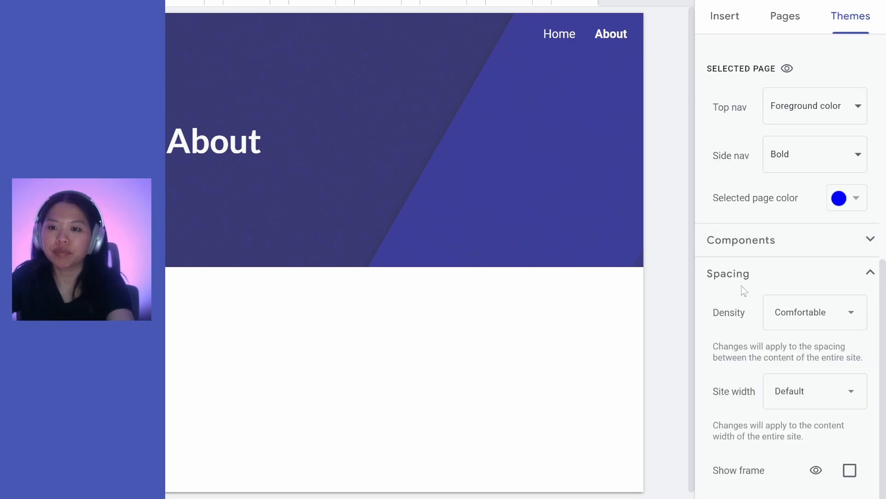
pyautogui.scroll(5, 740, 281)
pyautogui.scroll(-5, 741, 281)
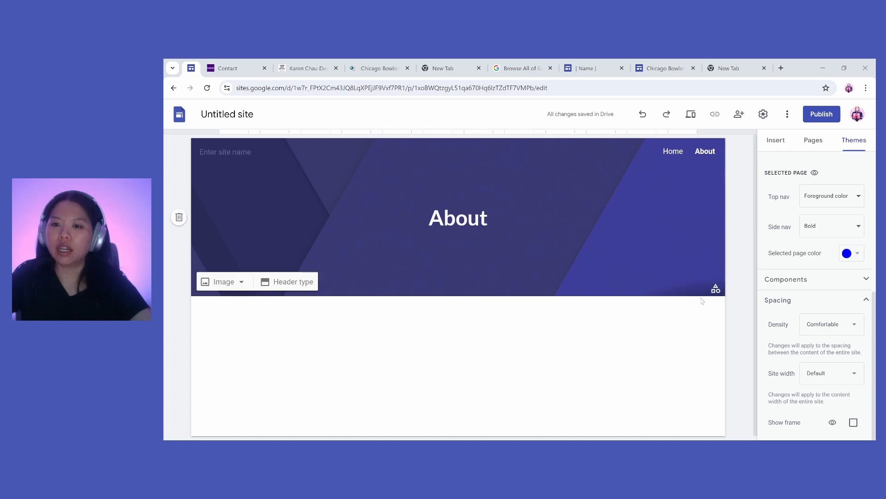
pyautogui.click(825, 331)
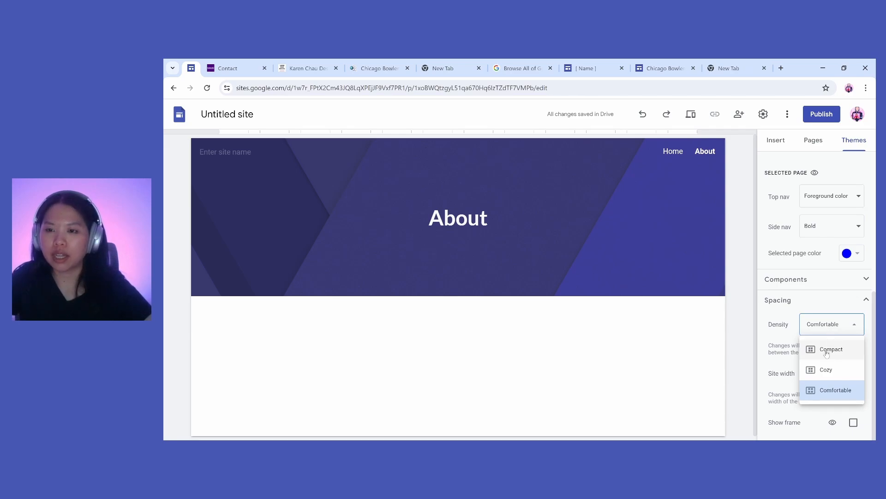
# - Enter "Tutorial Tuesday" as the site name in the About page's header
pyautogui.click(199, 154)
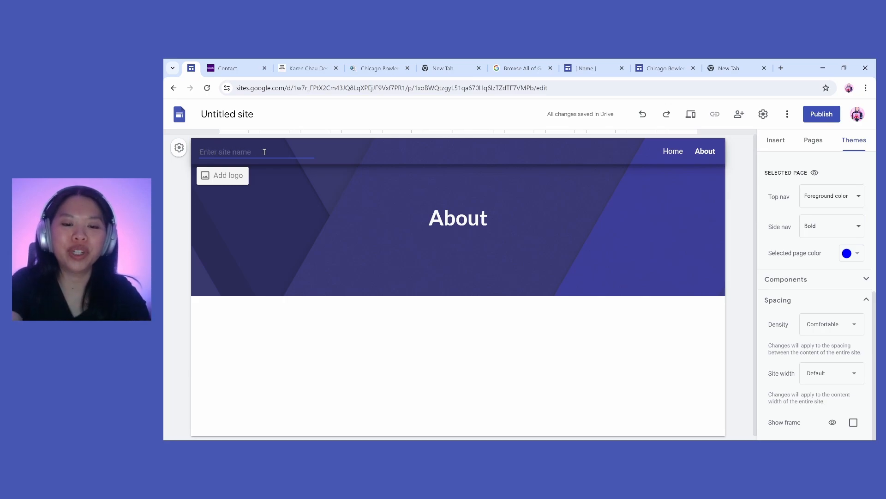
pyautogui.write('Tutorial Tue')
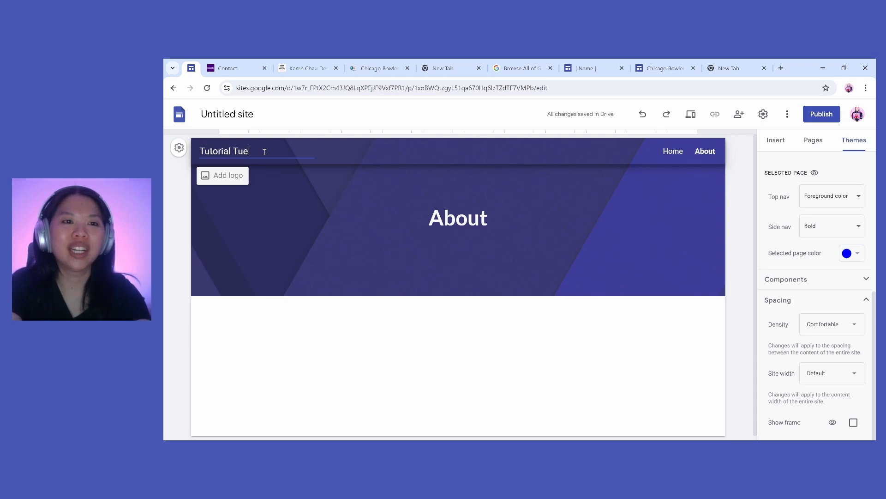
pyautogui.write('sday')
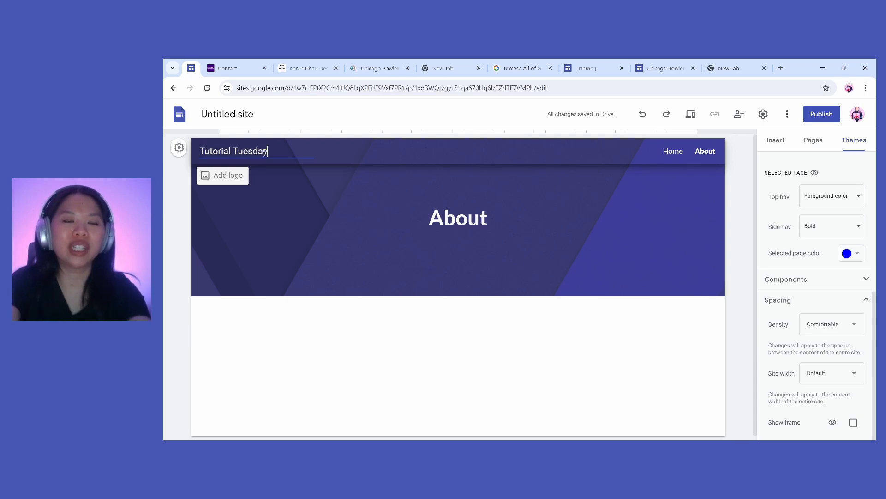
pyautogui.click(265, 189)
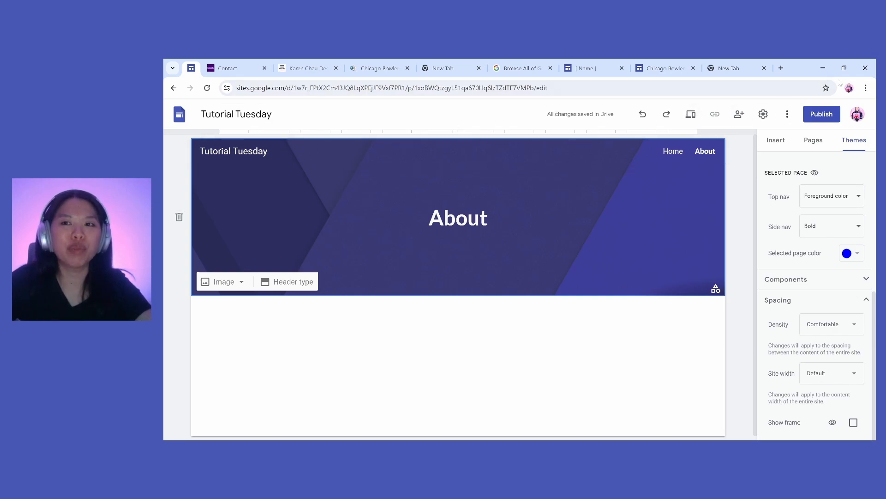
pyautogui.click(205, 153)
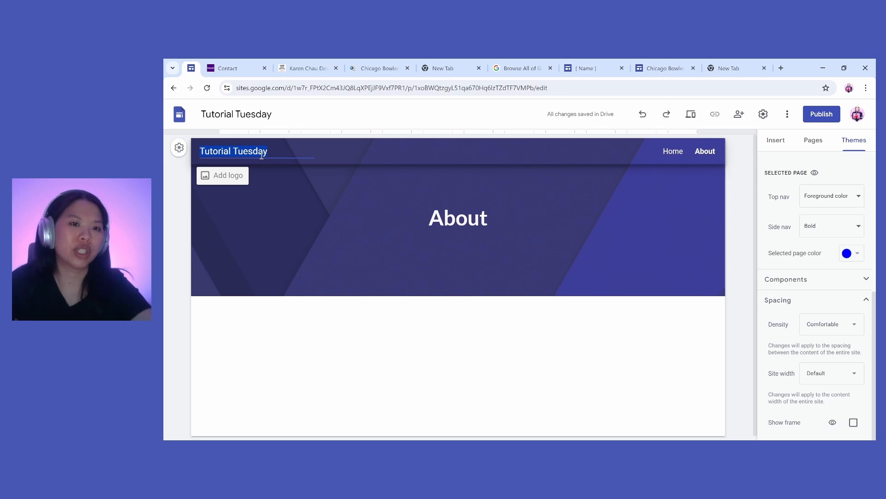
pyautogui.click(201, 152)
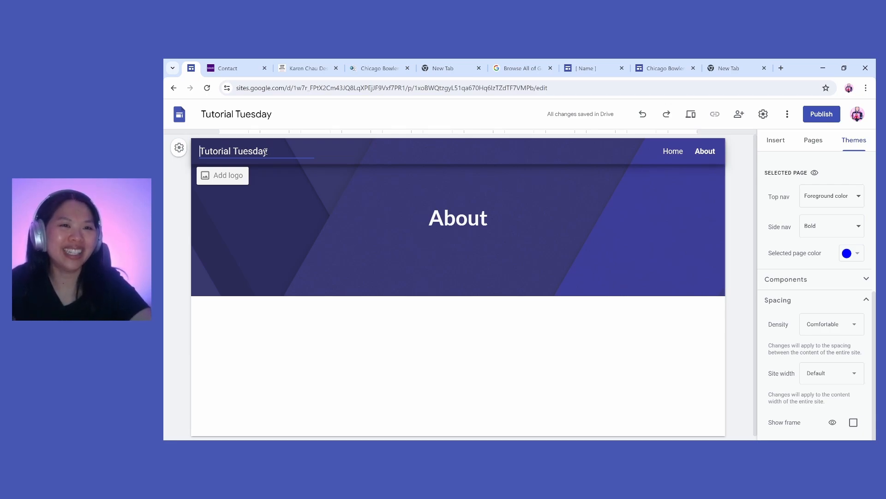
# - Switch to the Mitch3D example site's Contact page
pyautogui.click(233, 69)
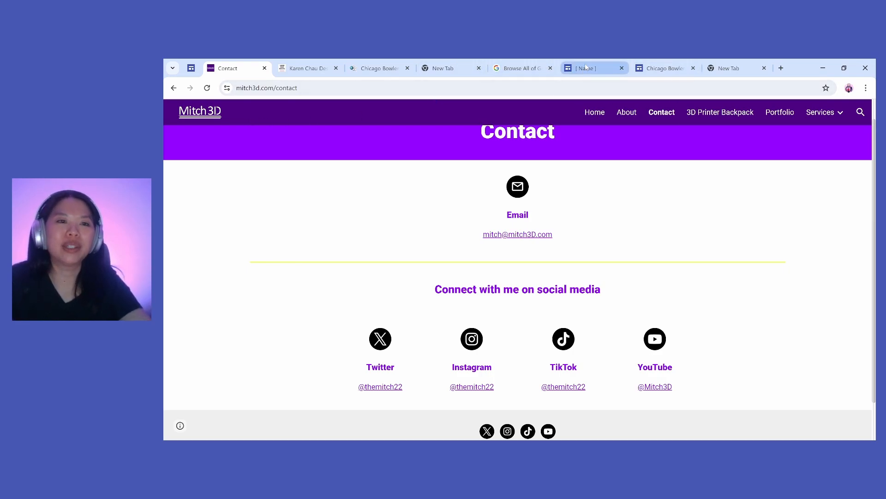
pyautogui.moveTo(586, 67)
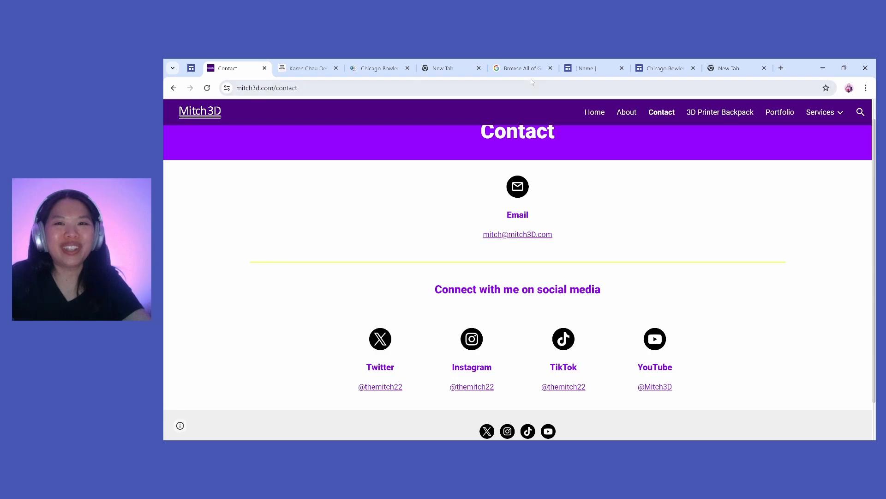